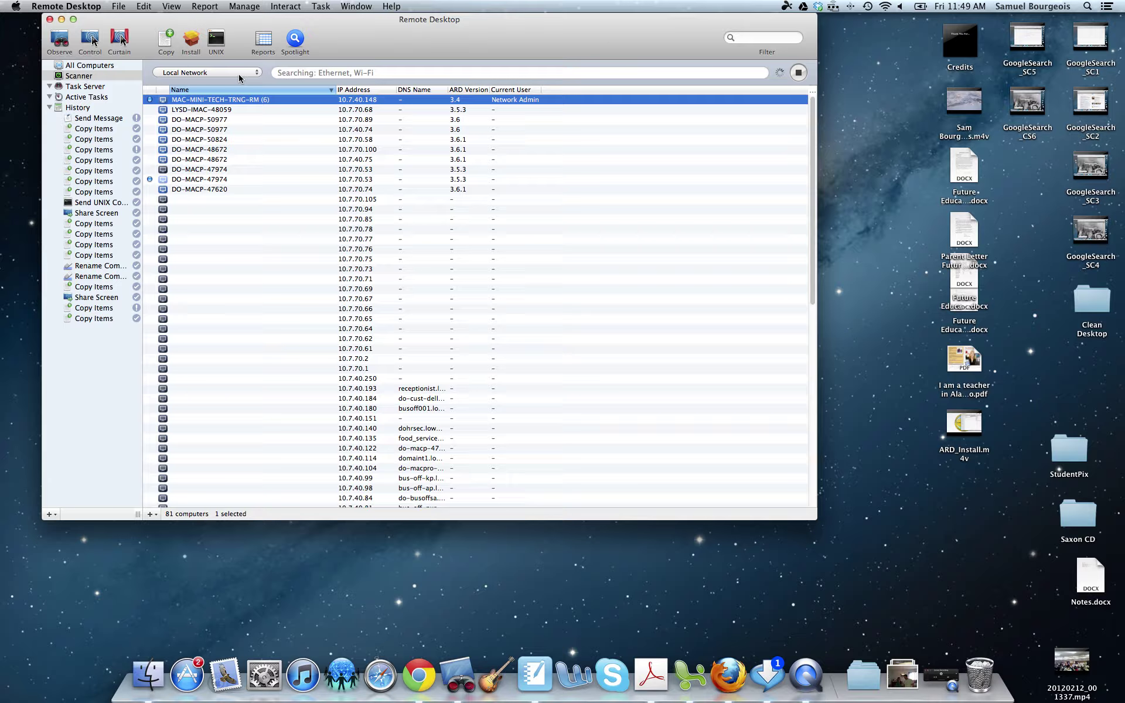
Open the Scanner and set it to find computers through Bonjour
left_click(93, 76)
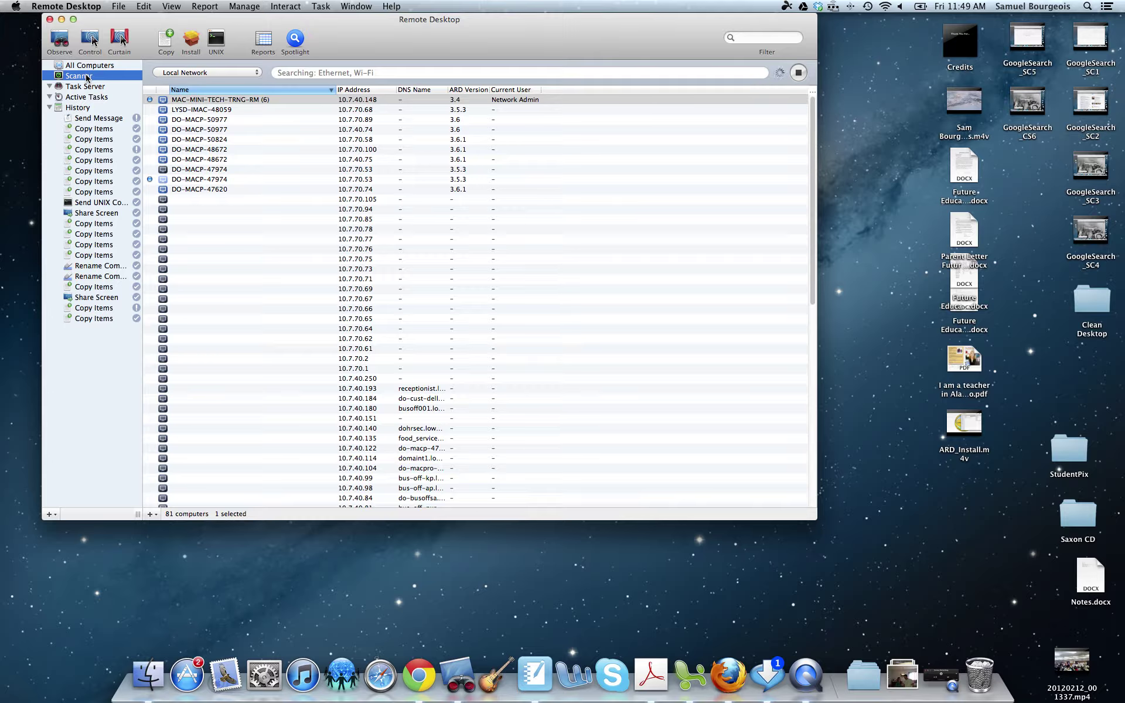
key("Return")
left_click(221, 72)
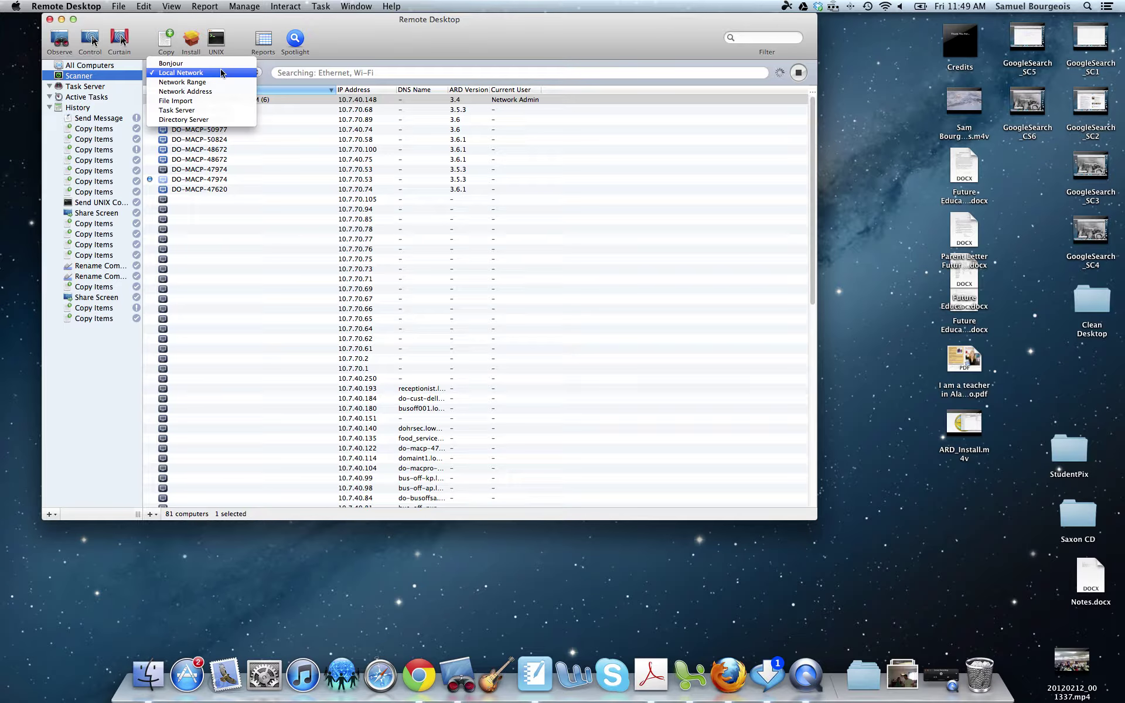
left_click(220, 64)
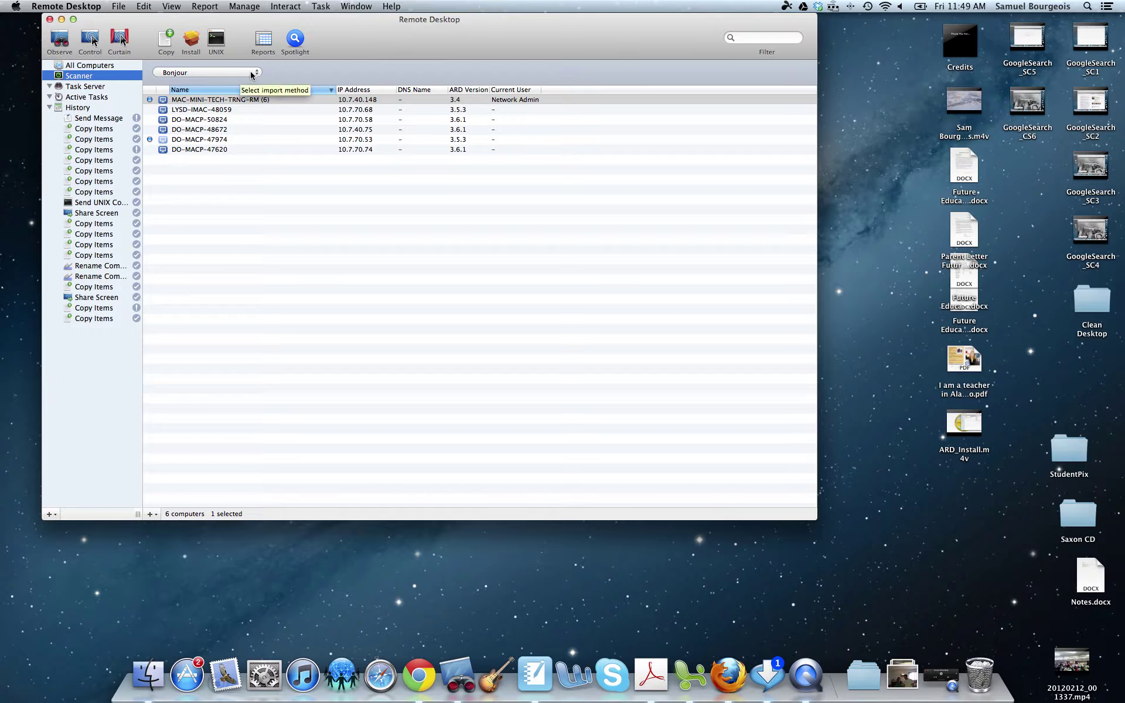
Set the scanner to search the Local Network and look through the list of computers
left_click(252, 74)
left_click(201, 82)
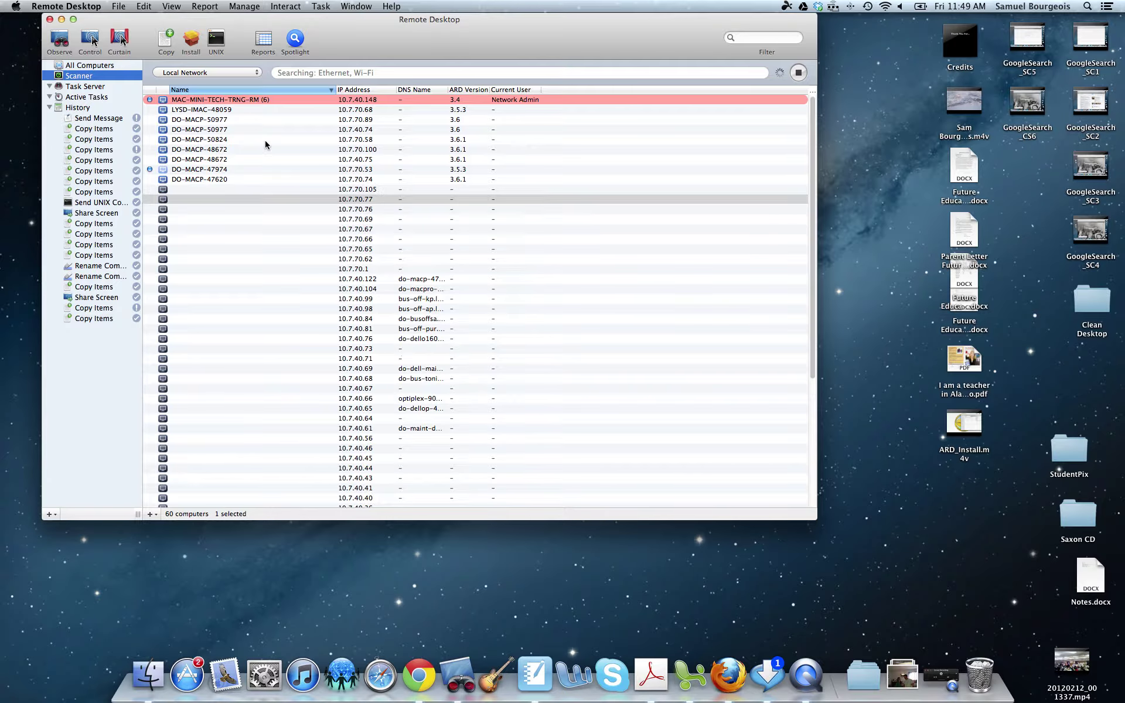
scroll(264, 140, "down", 5)
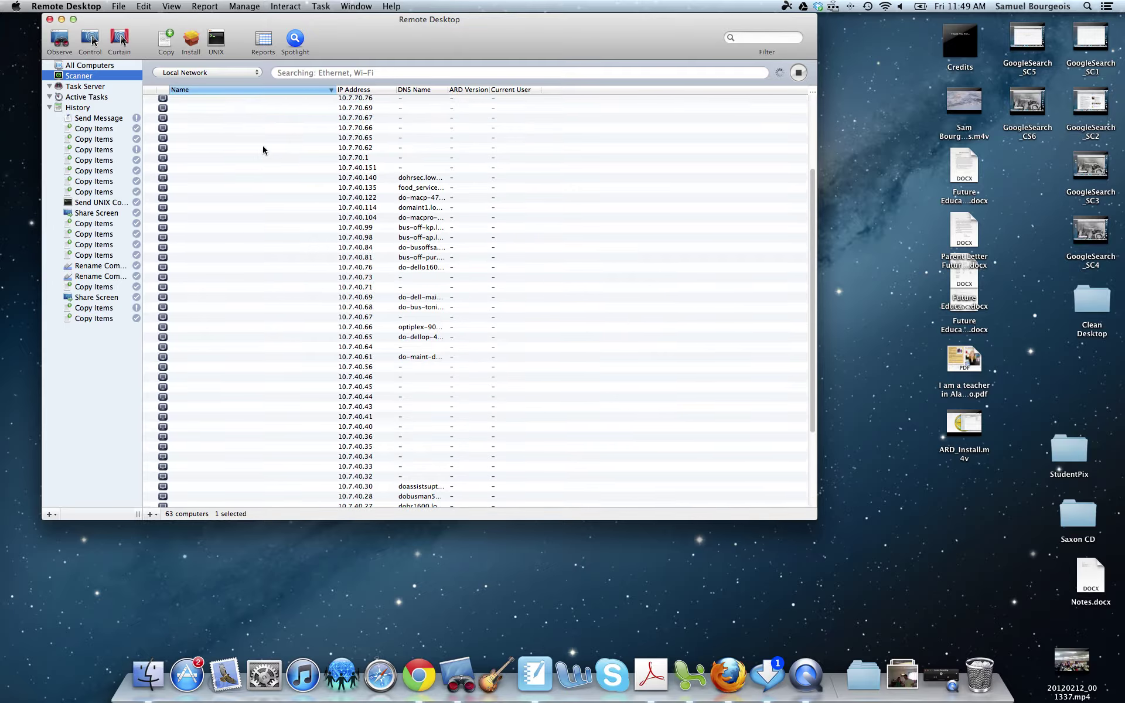
scroll(233, 136, "up", 3)
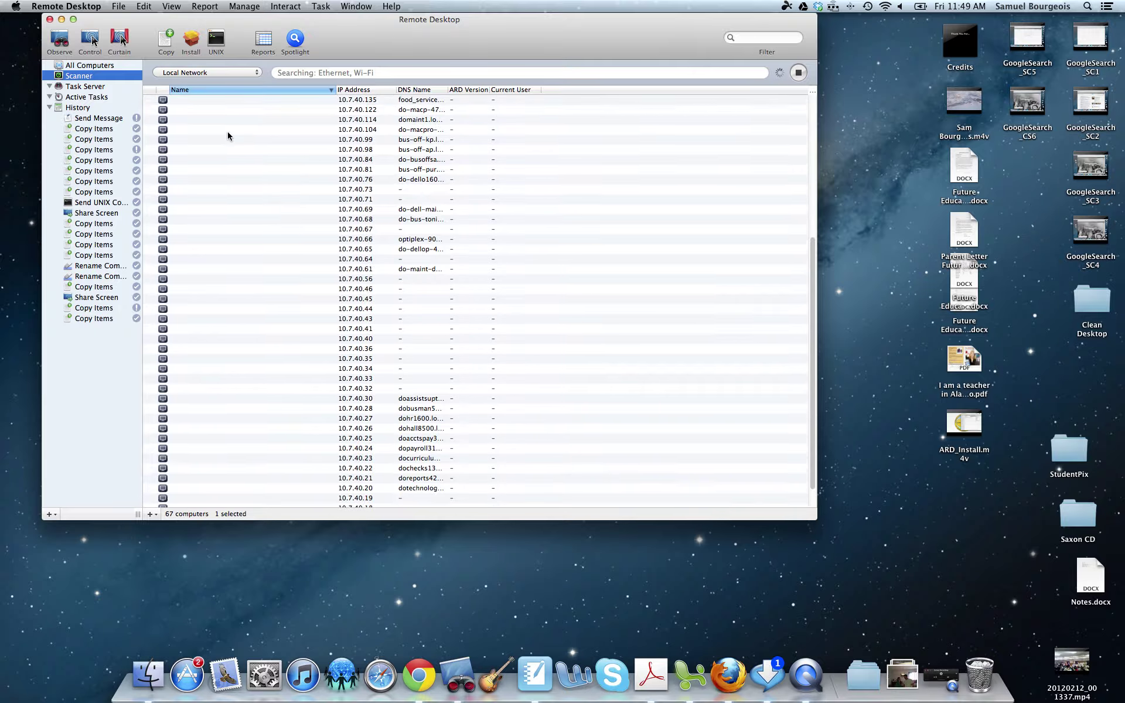
scroll(227, 136, "up", 3)
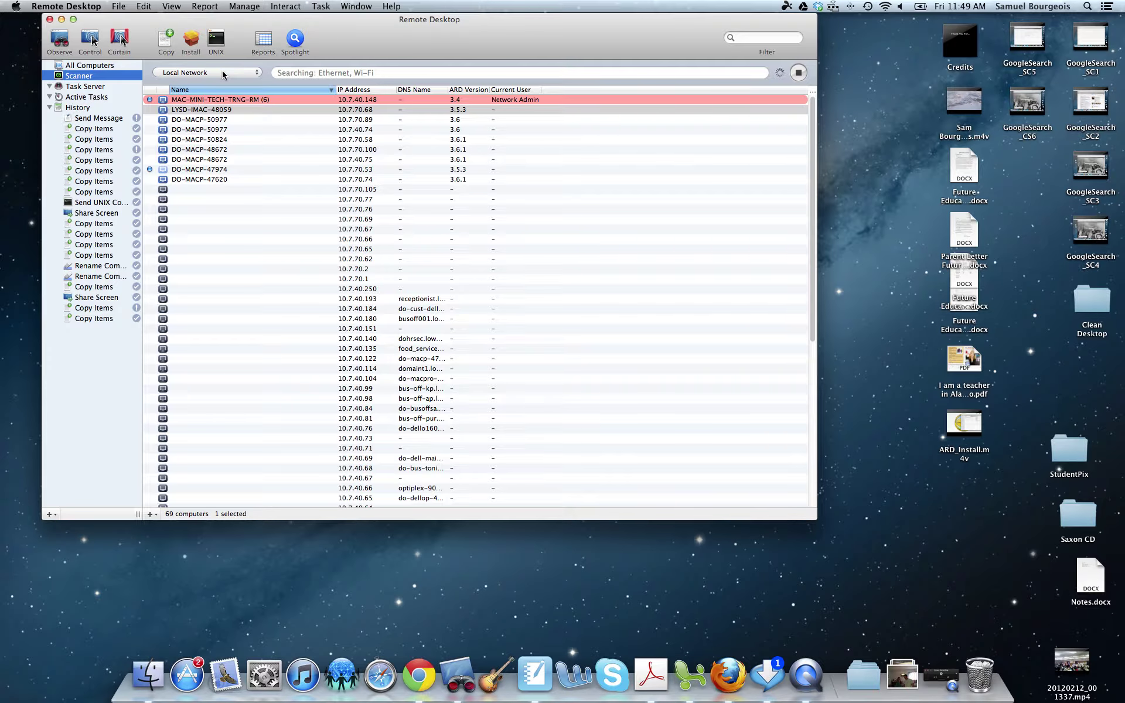
Scan the Network Range from 10.7.40.001 to 10.7.40.240, and switch the scanner to Network Address
left_click(224, 73)
left_click(206, 82)
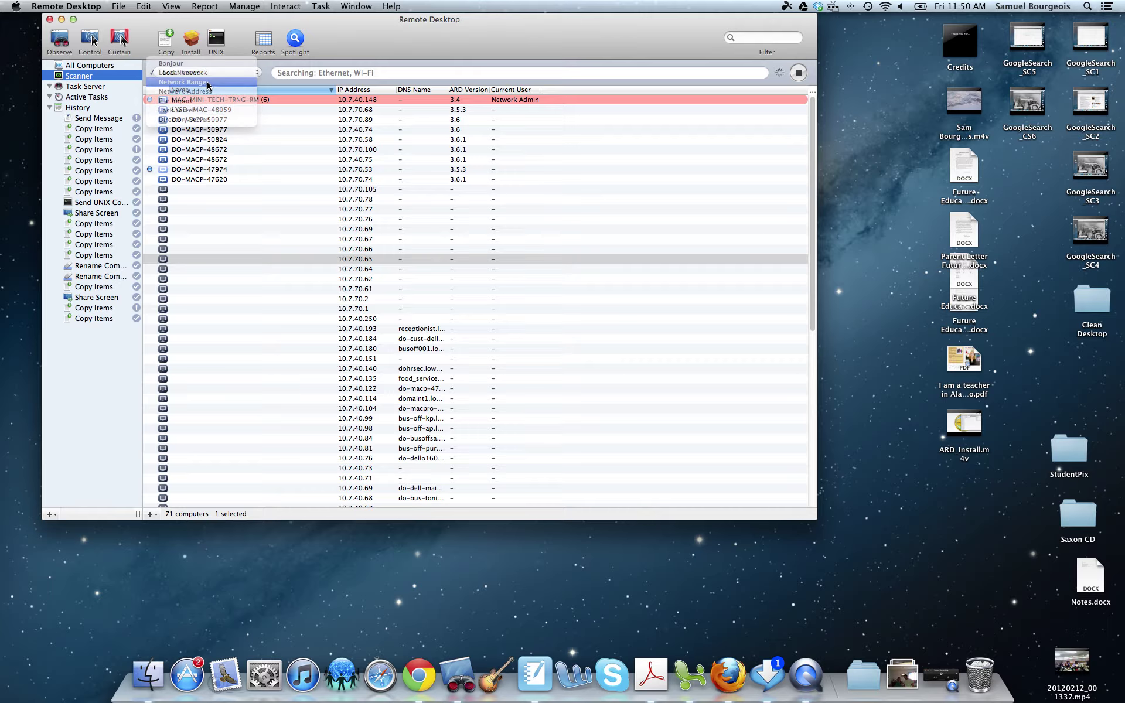
left_click(324, 71)
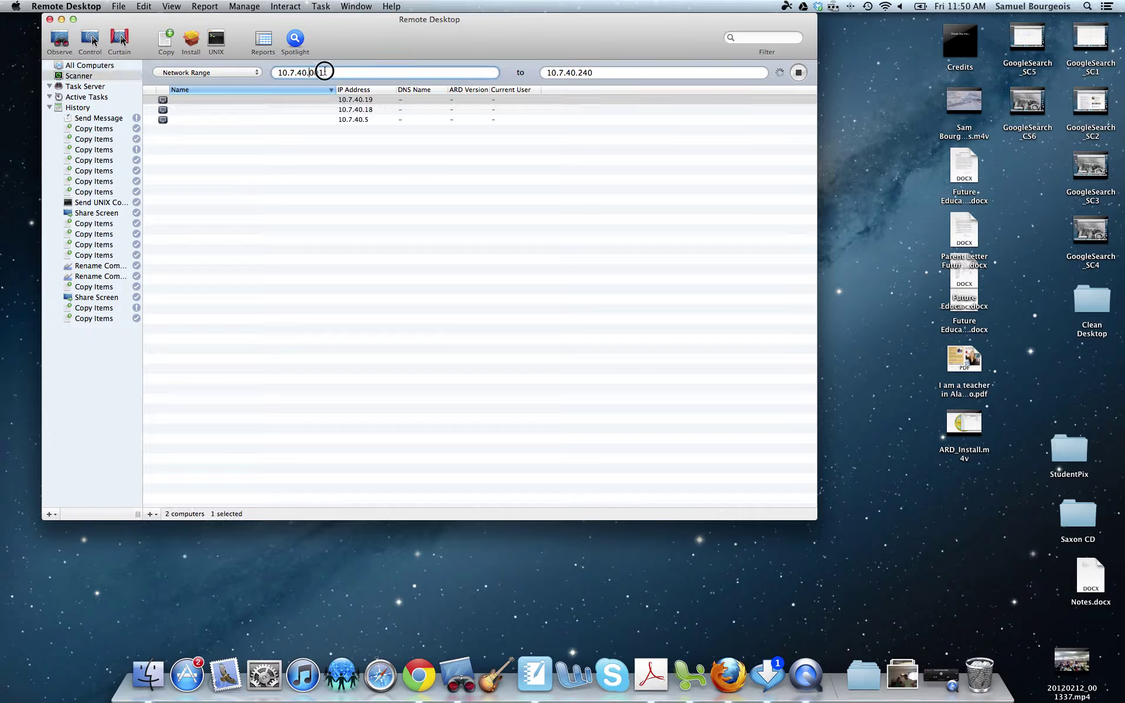
left_click(596, 72)
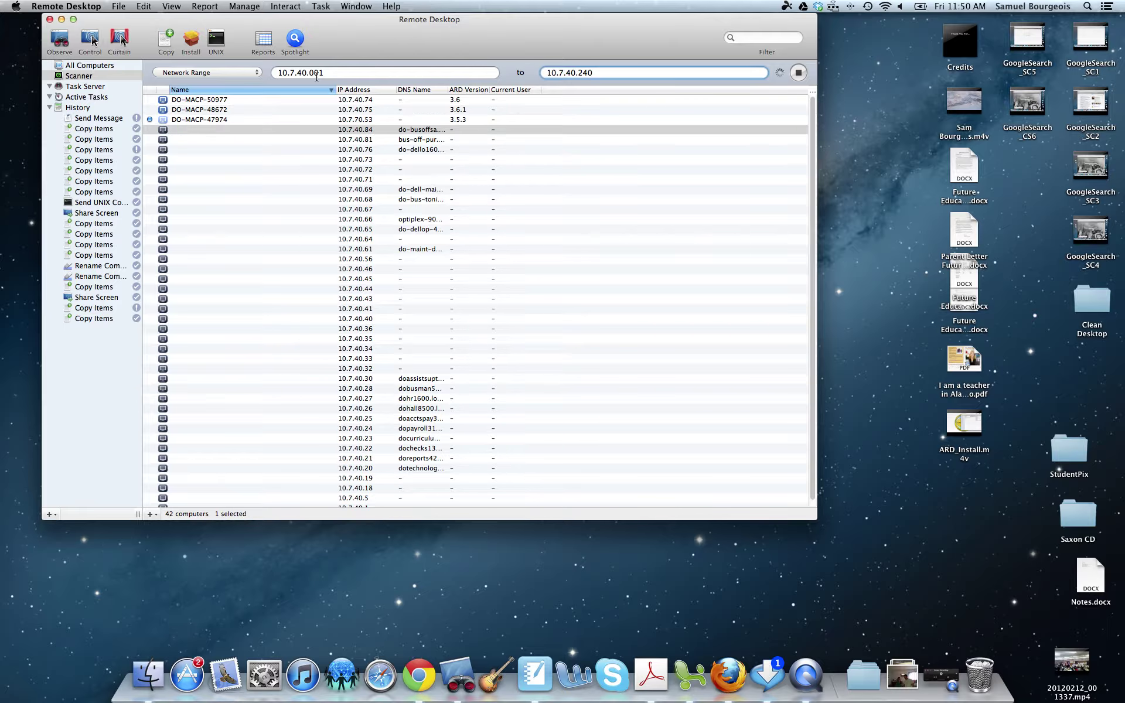
left_click(232, 71)
left_click(230, 82)
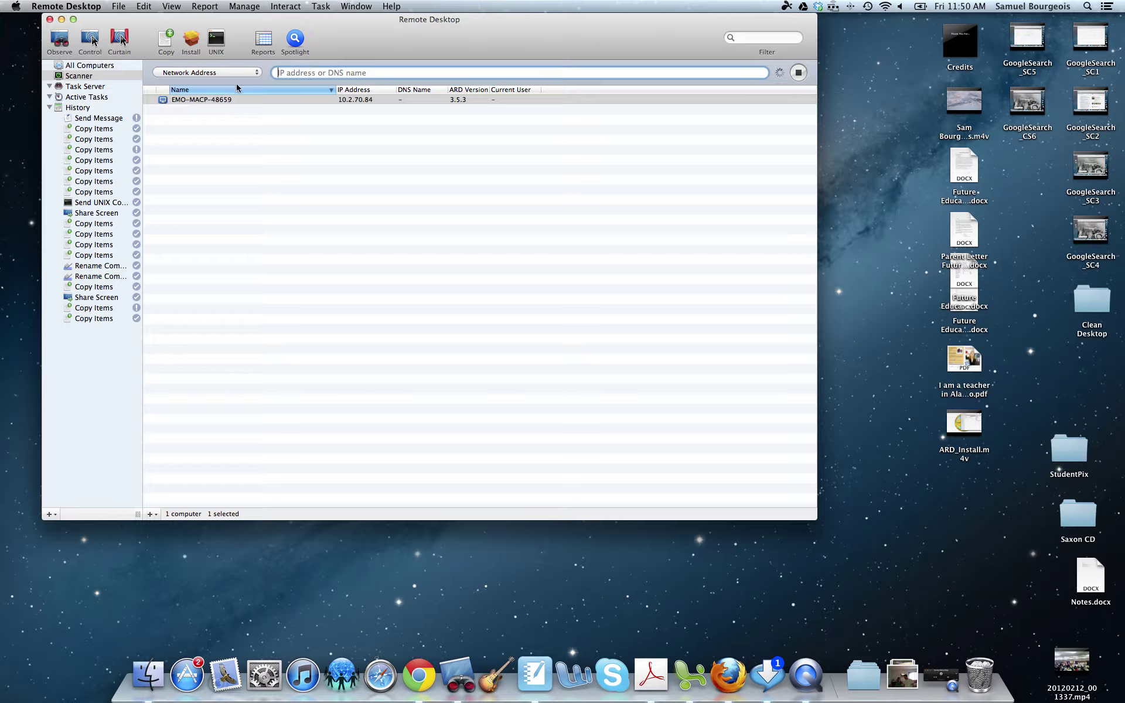
Return the scanner to the Local Network search and review the computers it lists
left_click(236, 72)
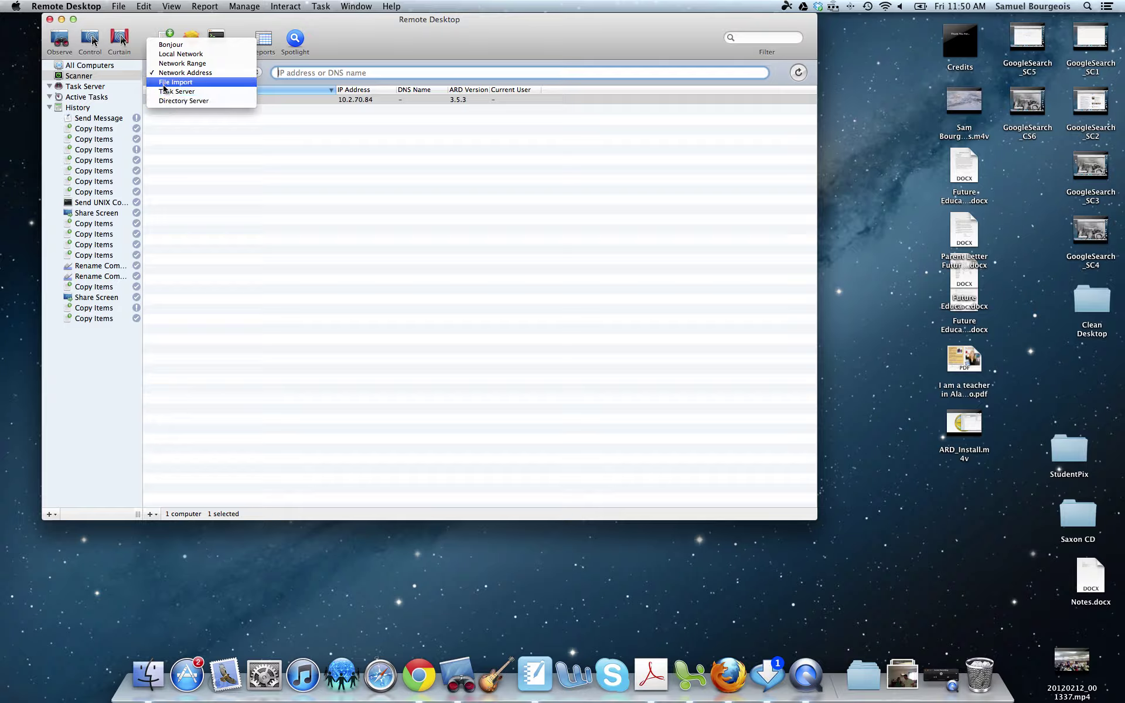
left_click(181, 54)
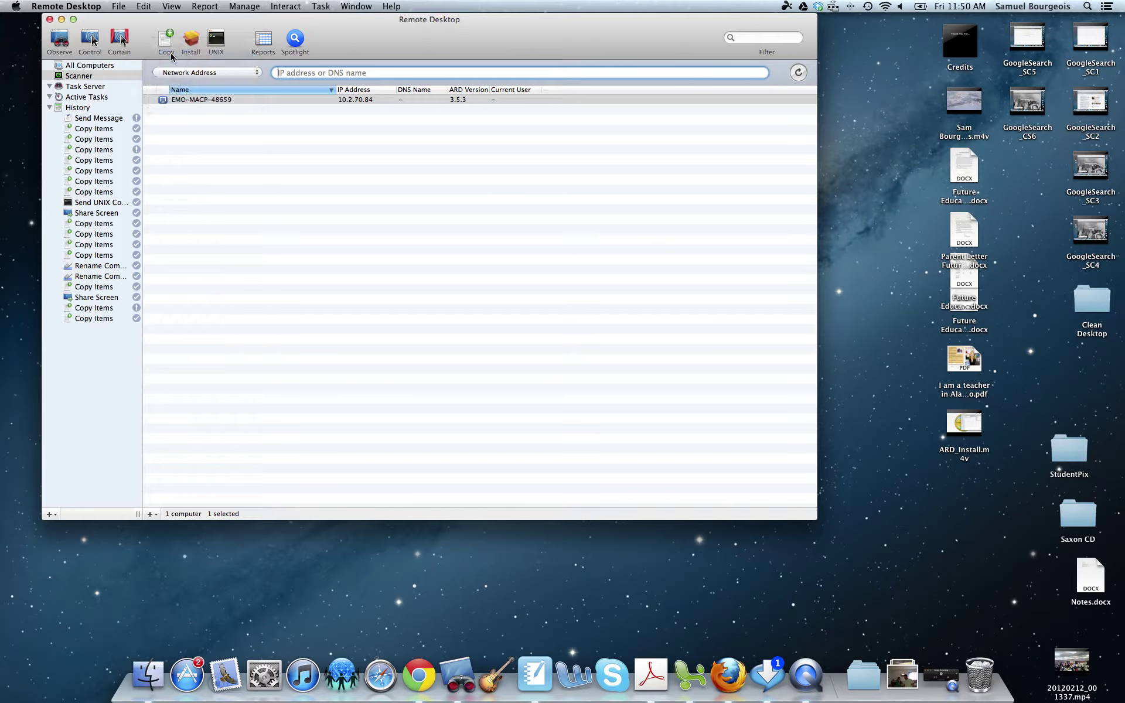
left_click(181, 73)
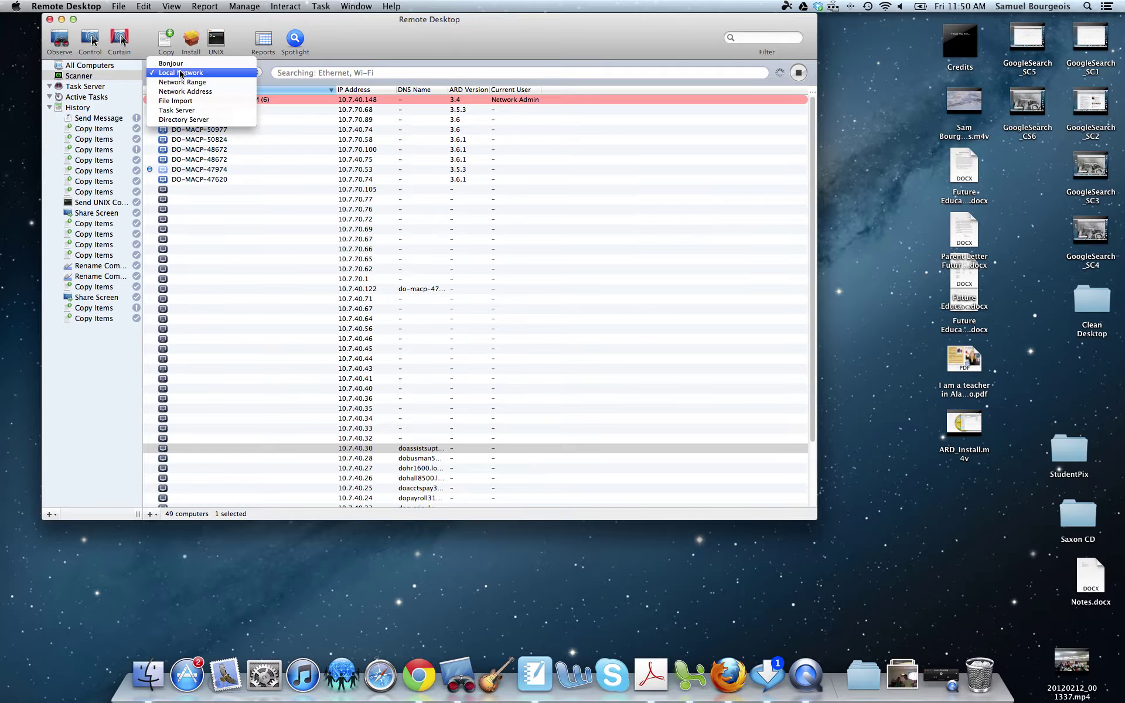
left_click(185, 74)
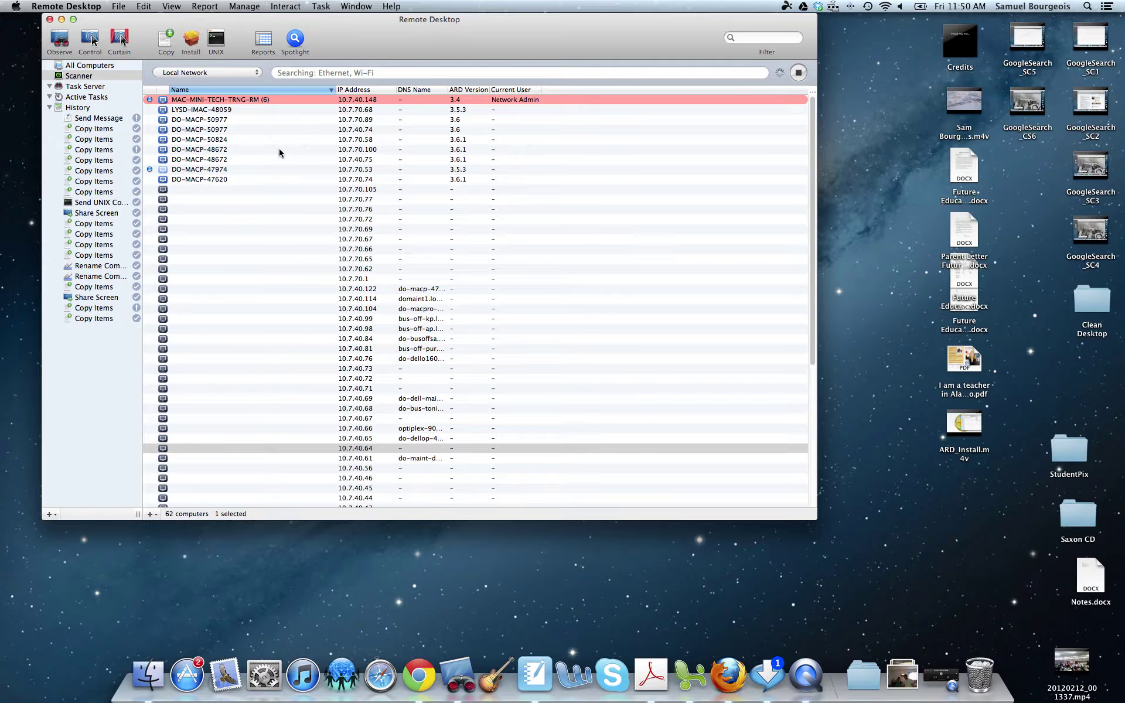
scroll(279, 149, "down", 3)
scroll(255, 117, "up", 3)
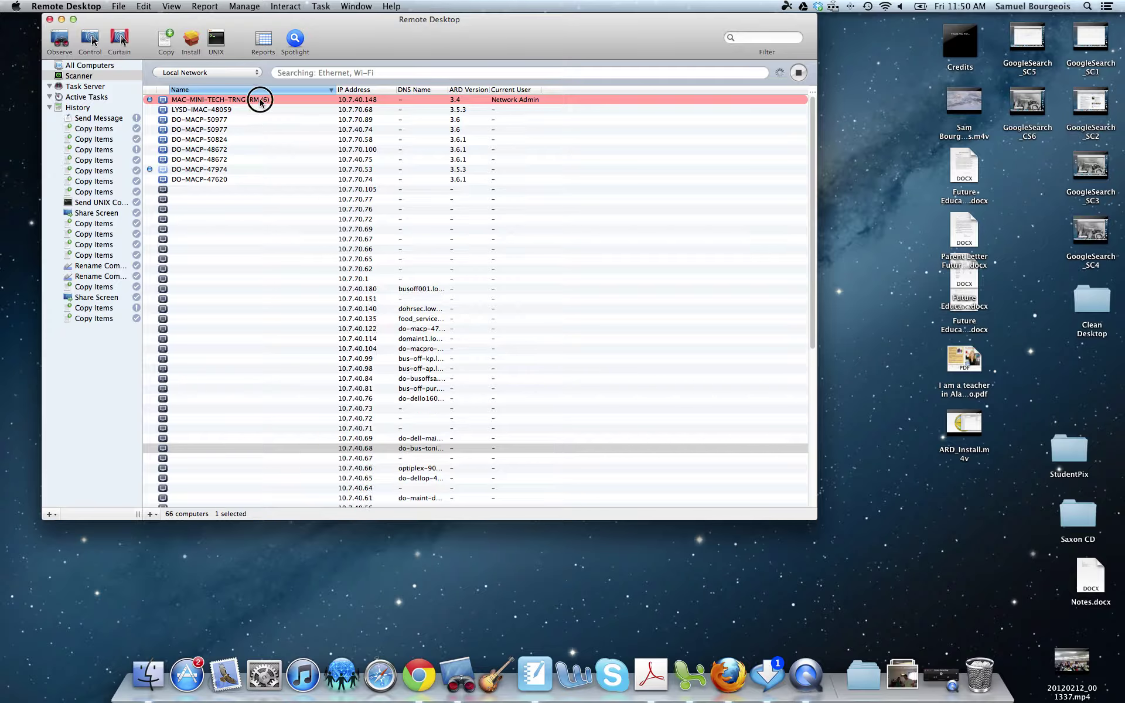
Select MAC-MINI-TECH-TRNG-RM (6), view its computer information and close the information window
left_click(251, 99)
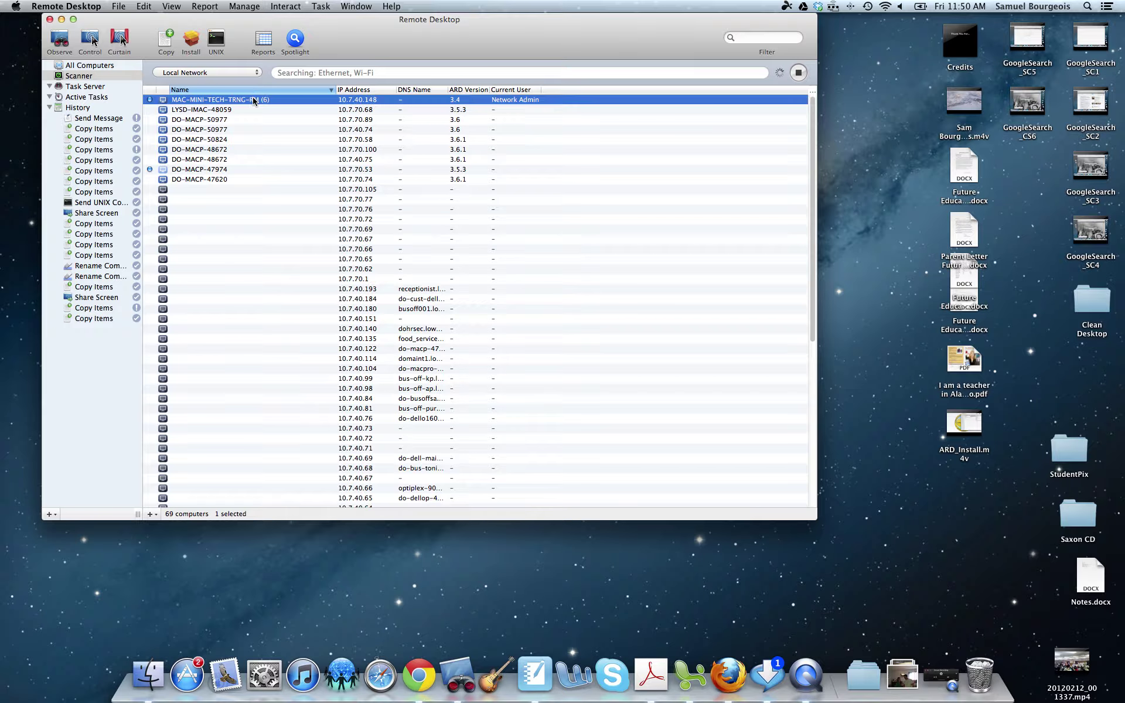
left_click(255, 100)
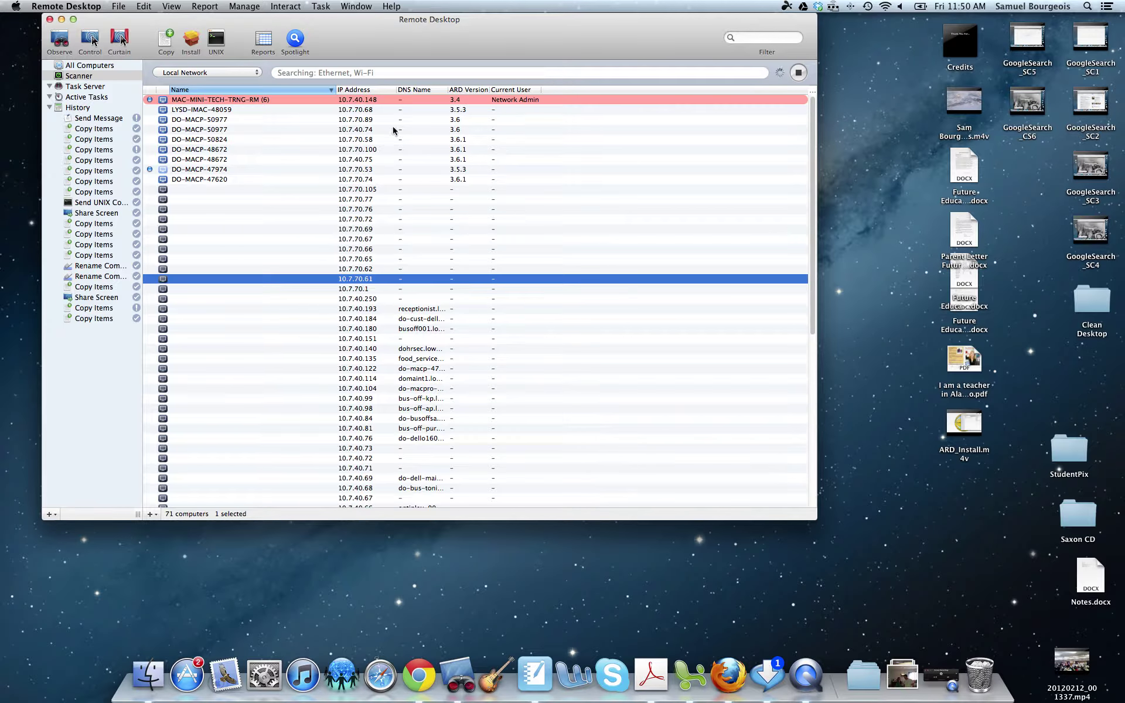
left_click(190, 103)
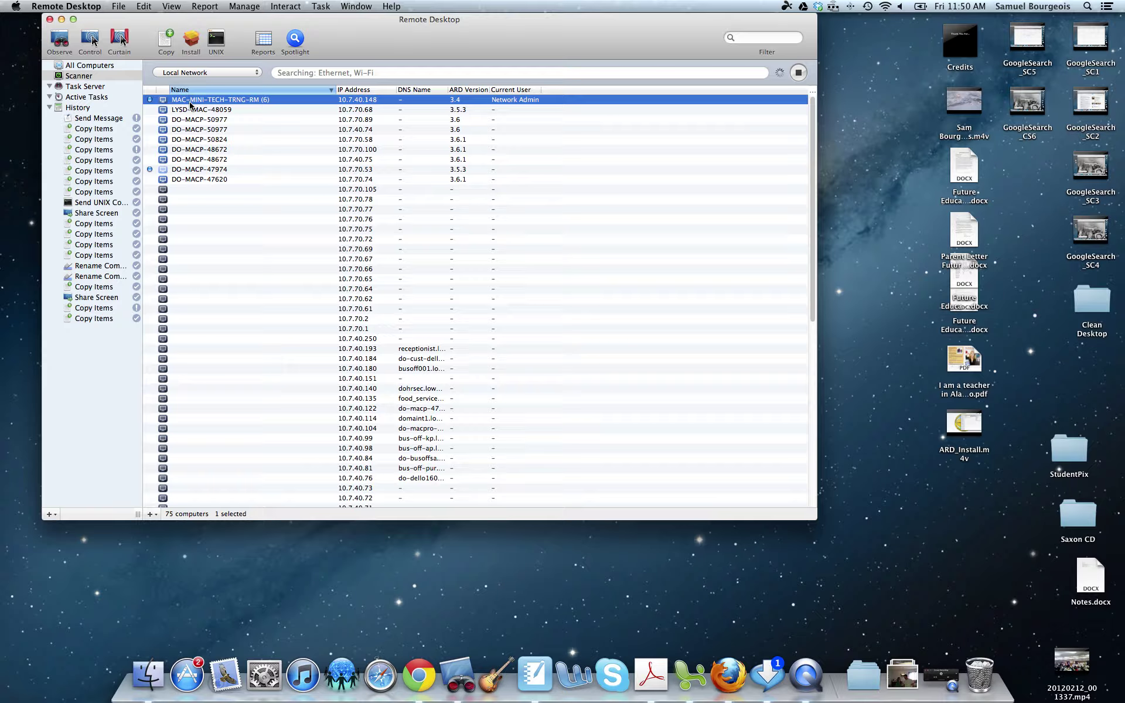
left_click(148, 101)
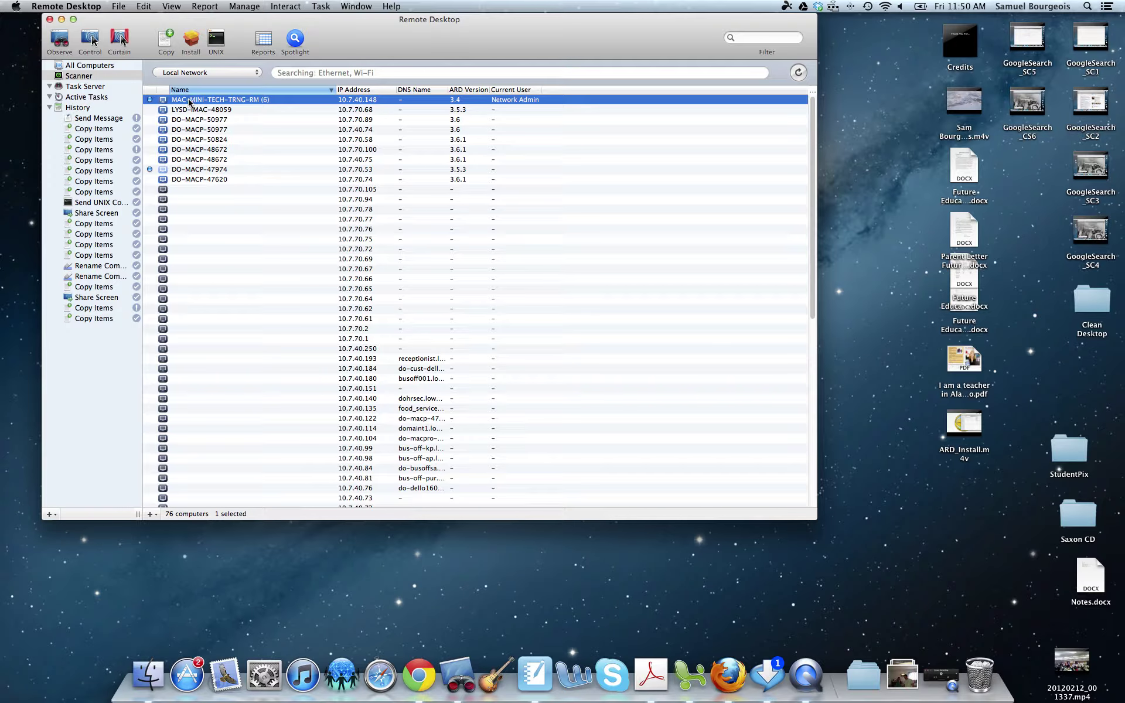
key("super+i")
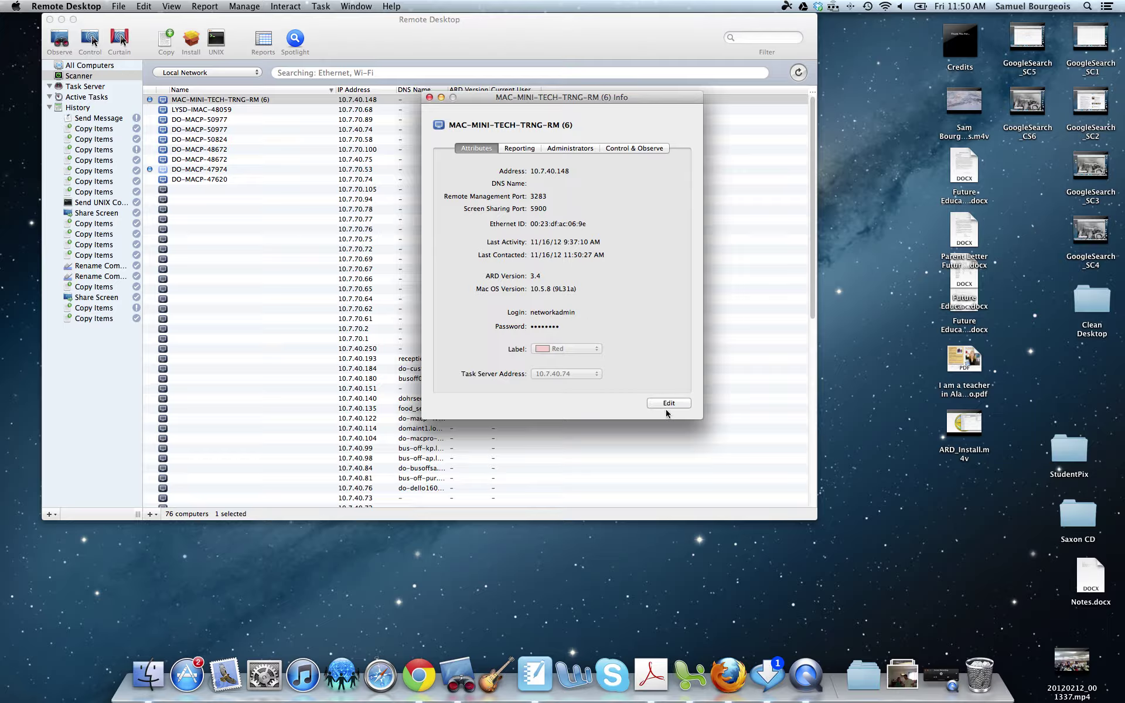
left_click(429, 98)
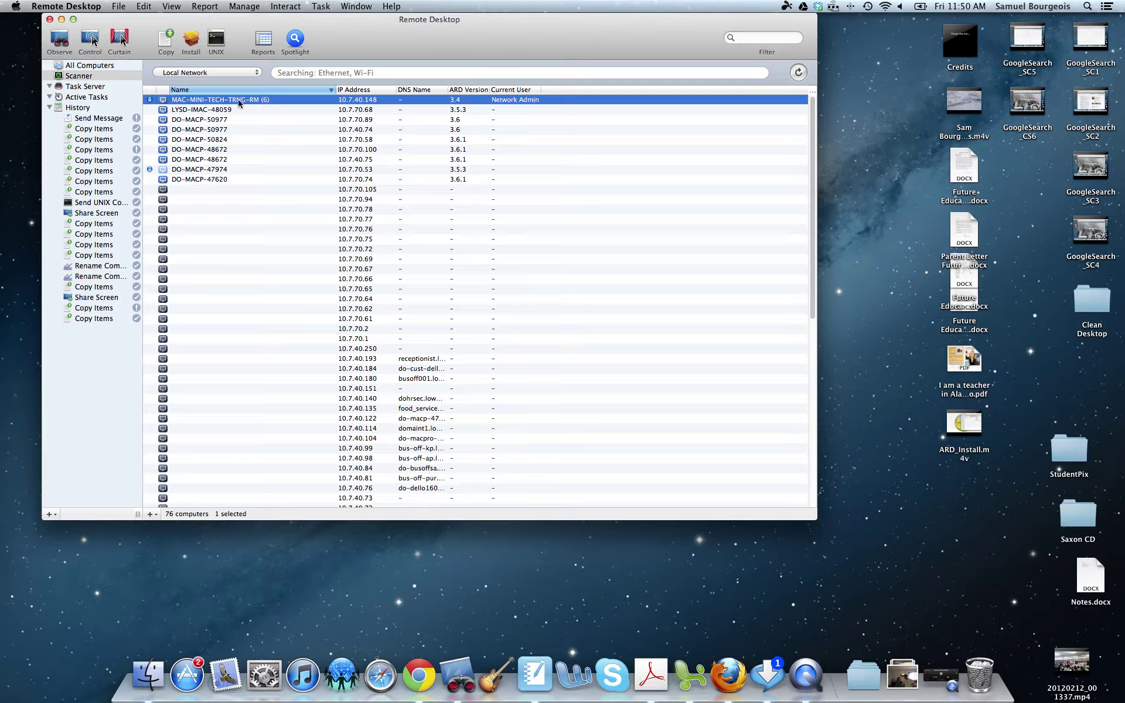
Observe the screen of MAC-MINI-TECH-TRNG-RM (6), reposition the observation window slightly and close it
left_click(59, 39)
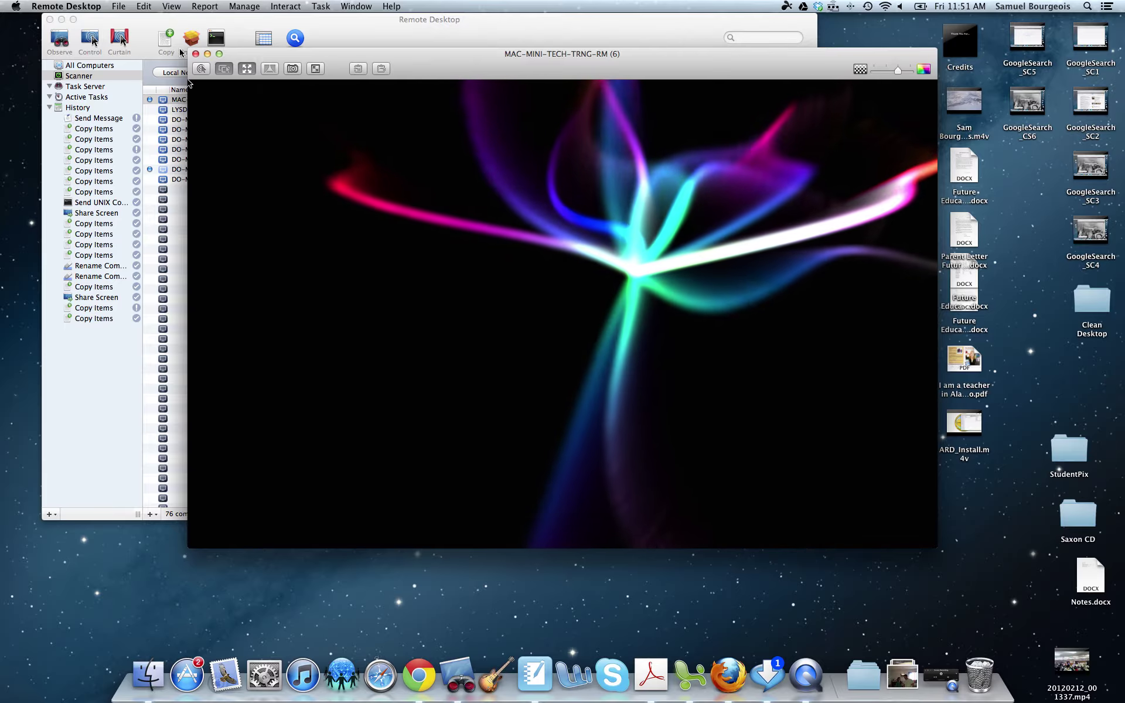
mouse_move(431, 65)
left_mouse_down()
mouse_move(411, 61)
mouse_move(413, 78)
left_mouse_up()
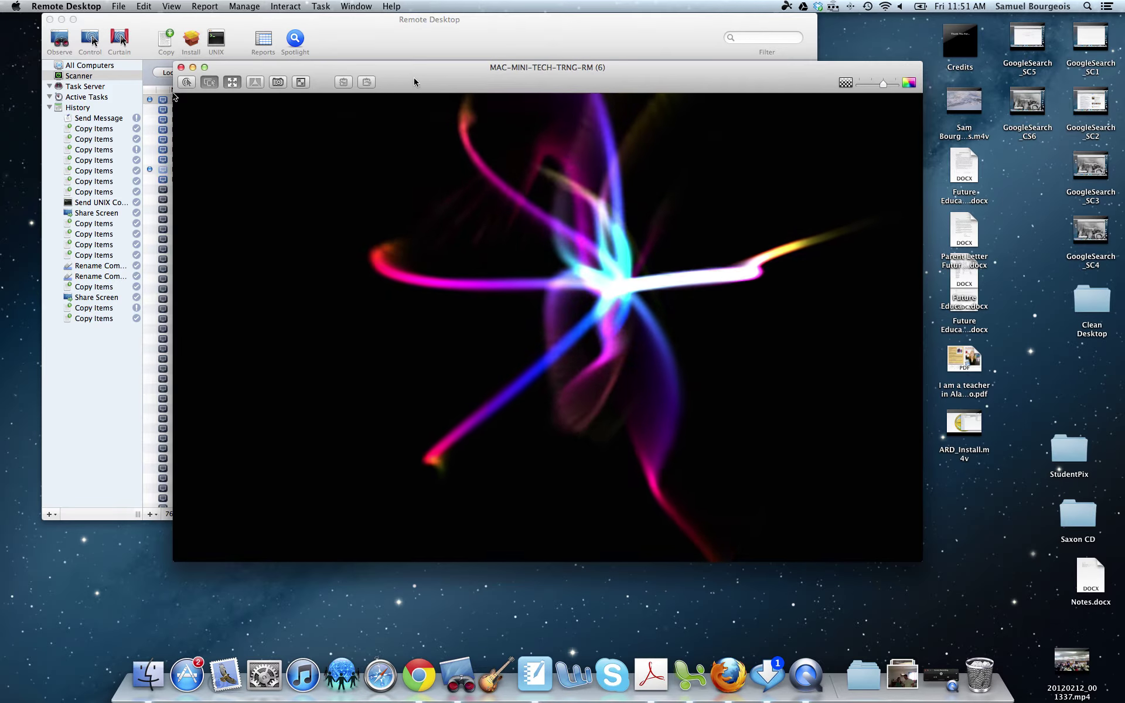
left_click(181, 68)
Take control of MAC-MINI-TECH-TRNG-RM (6) and move the Picture 1 file to the upper middle of its desktop
left_click(84, 41)
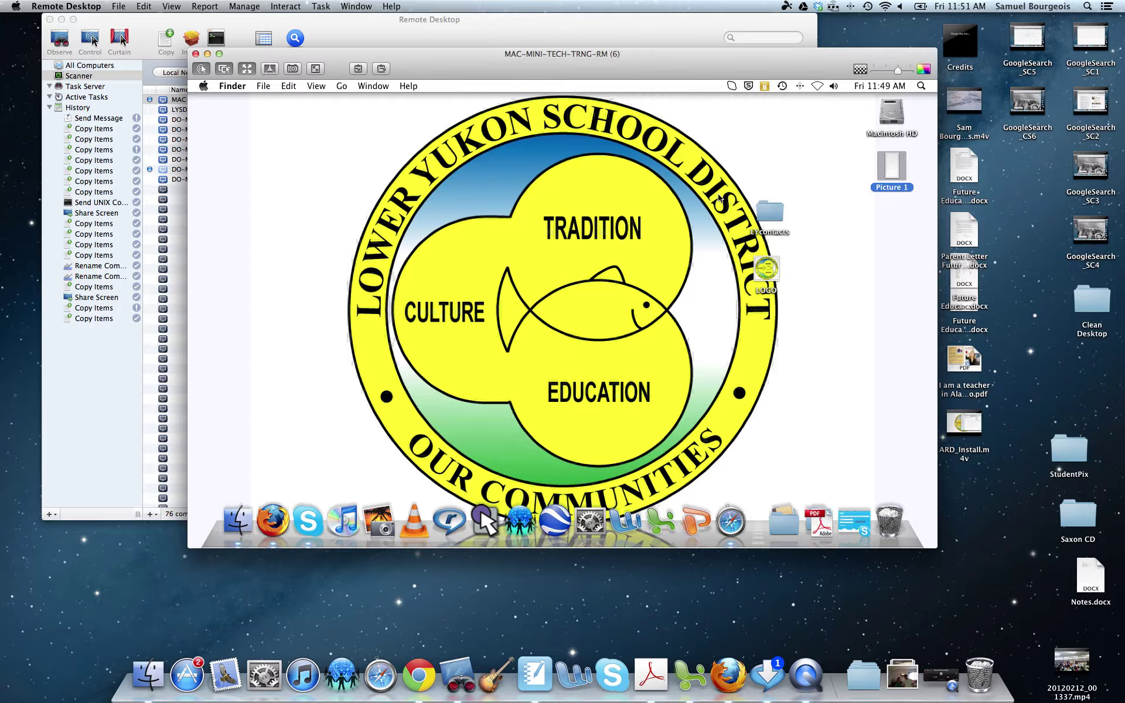
left_click_drag(905, 171, 515, 173)
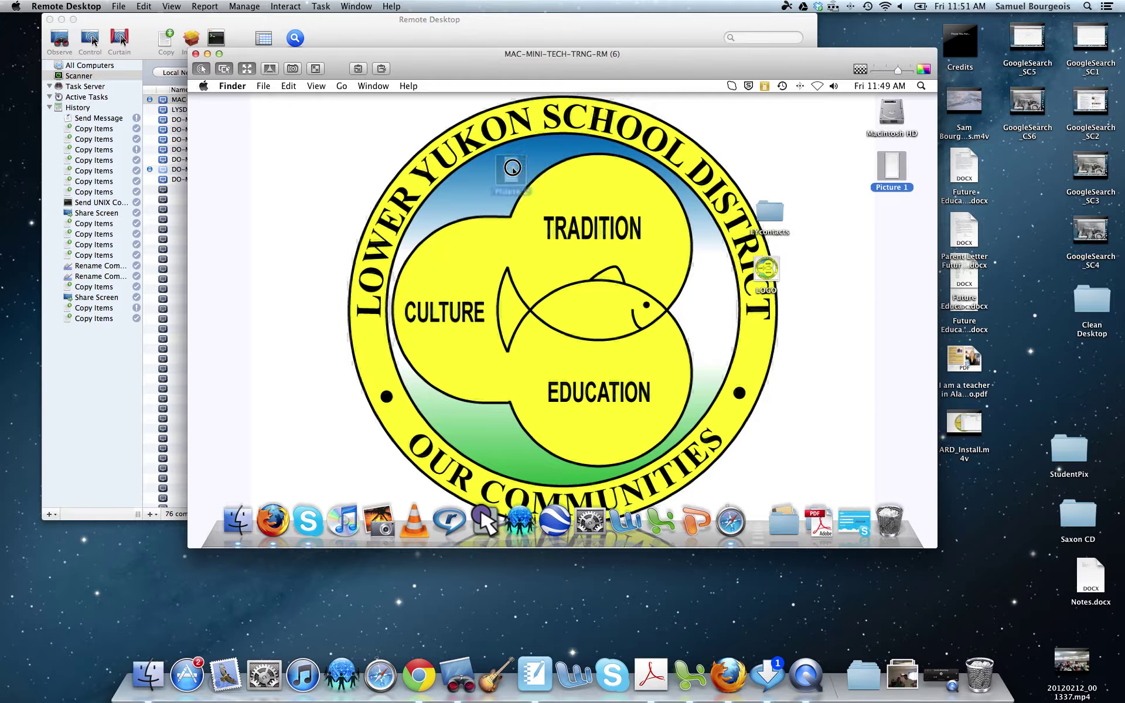
Open the LOGO image on the remote desktop, close it and quit Preview
double_click(768, 273)
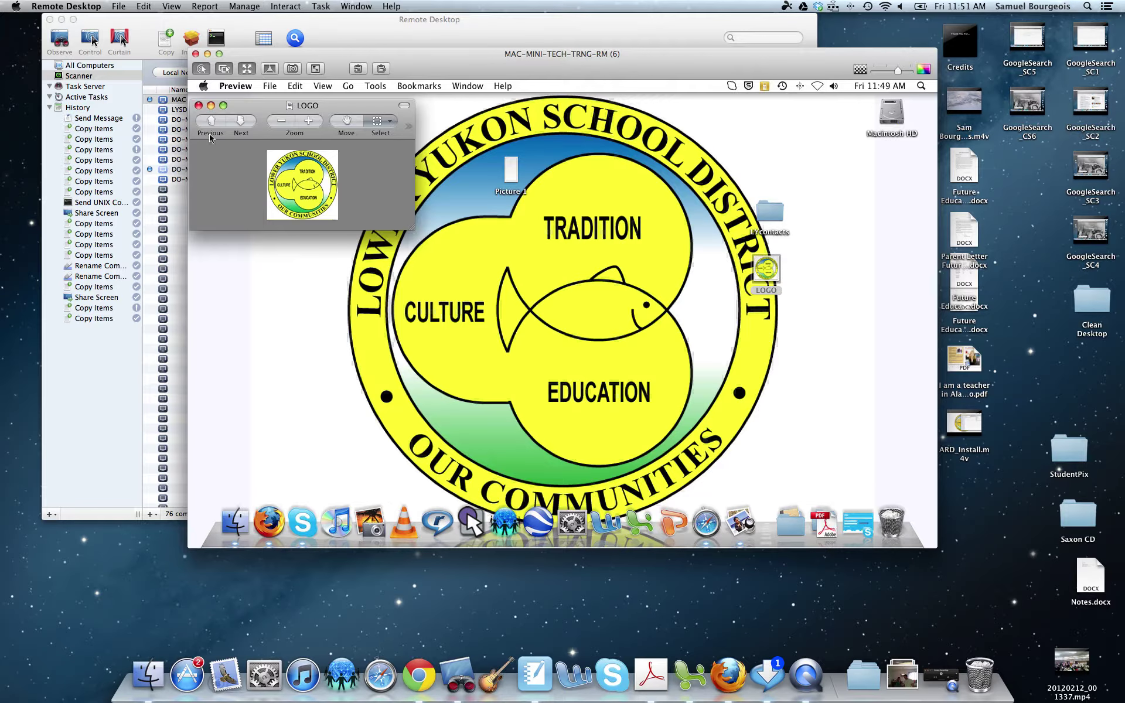
left_click(199, 106)
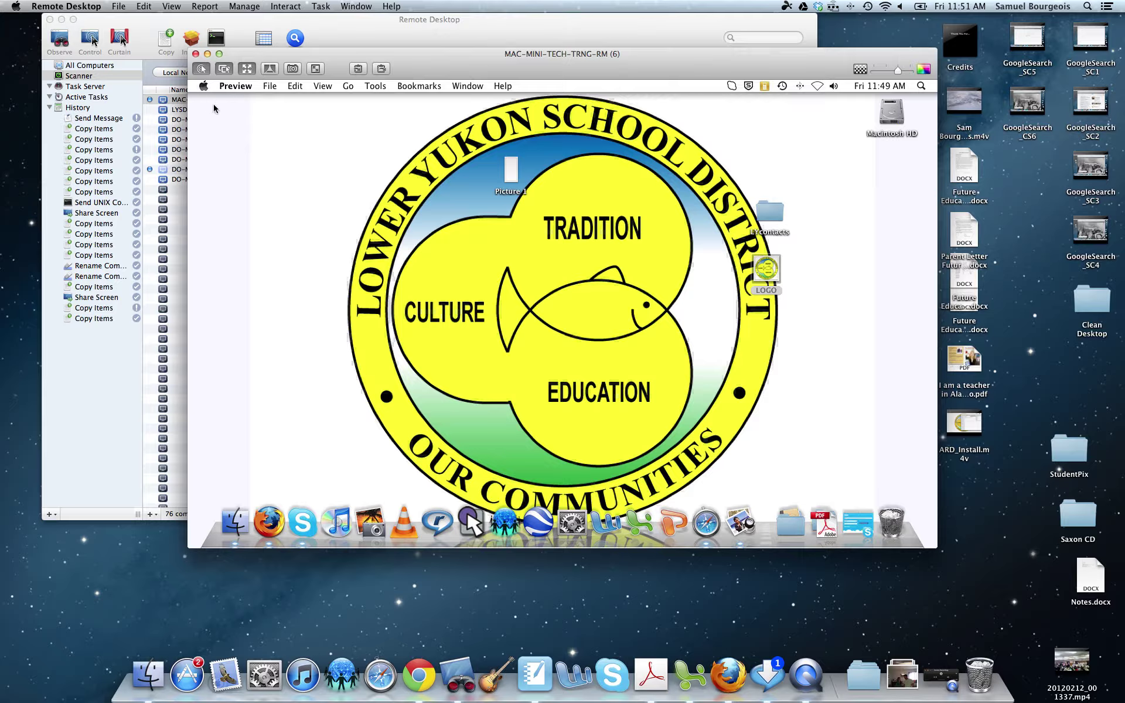
key("super+q")
Toggle the remote session back and forth between observe-only and shared control, ending in control
left_click(202, 69)
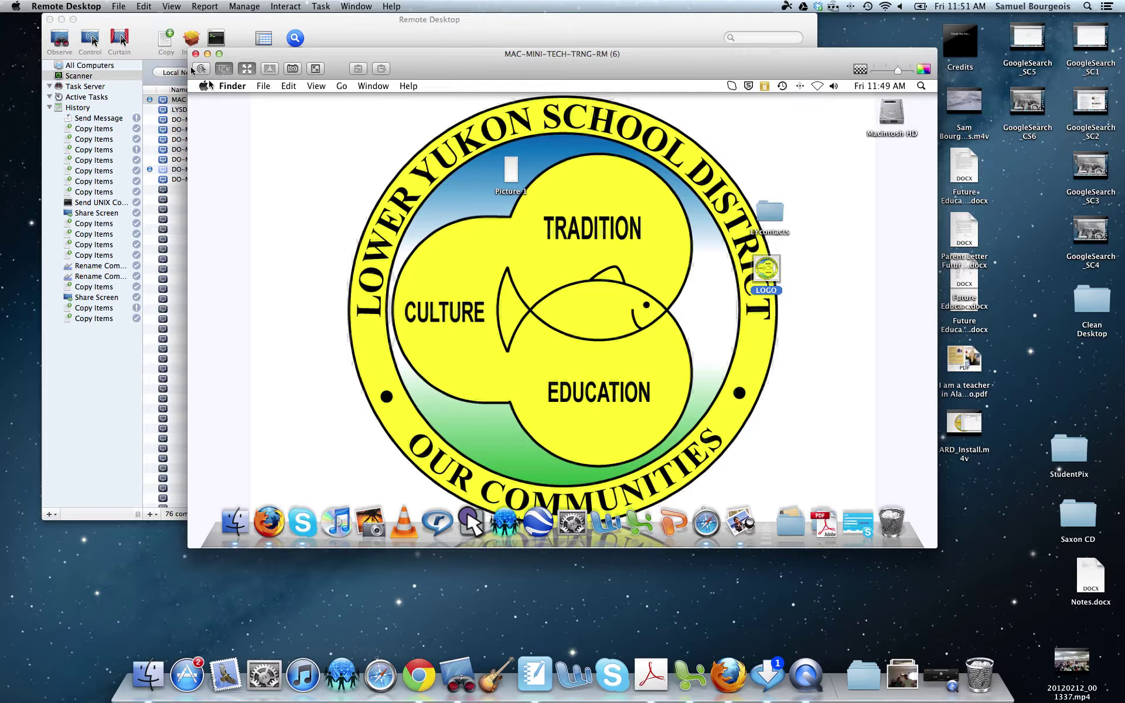
left_click(202, 69)
left_click(202, 70)
left_click(202, 69)
Lock the remote computer's screen with the message "pay attention" and close the control window
left_click(270, 69)
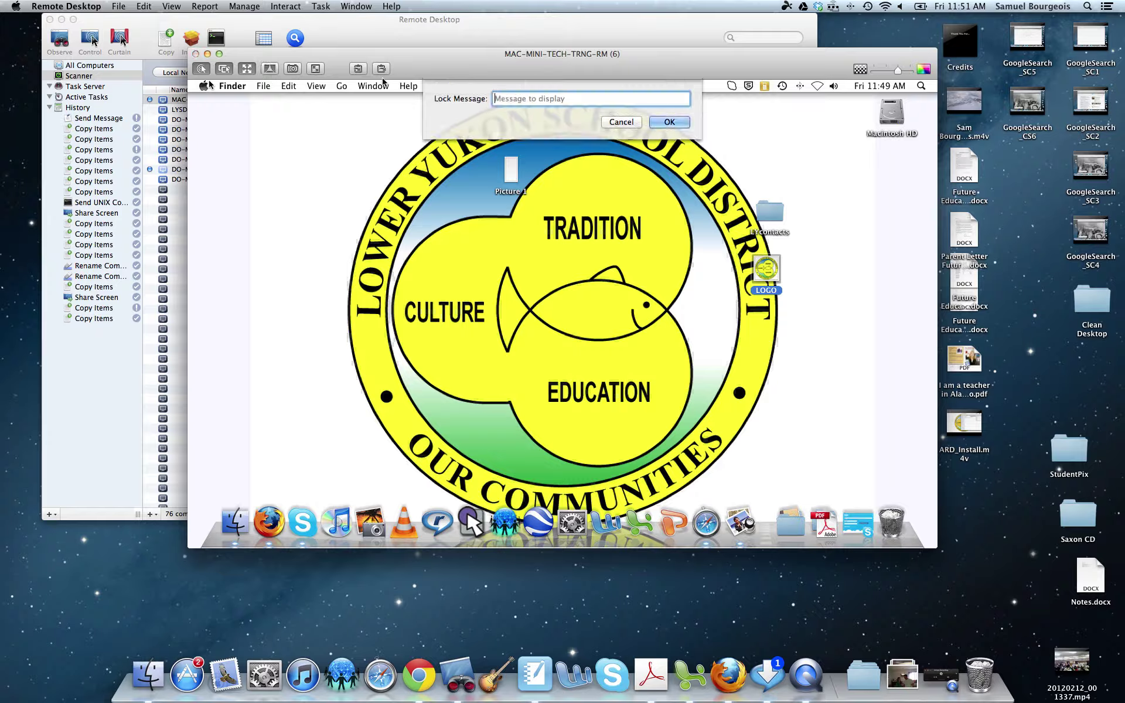
type("pay attention")
key("Return")
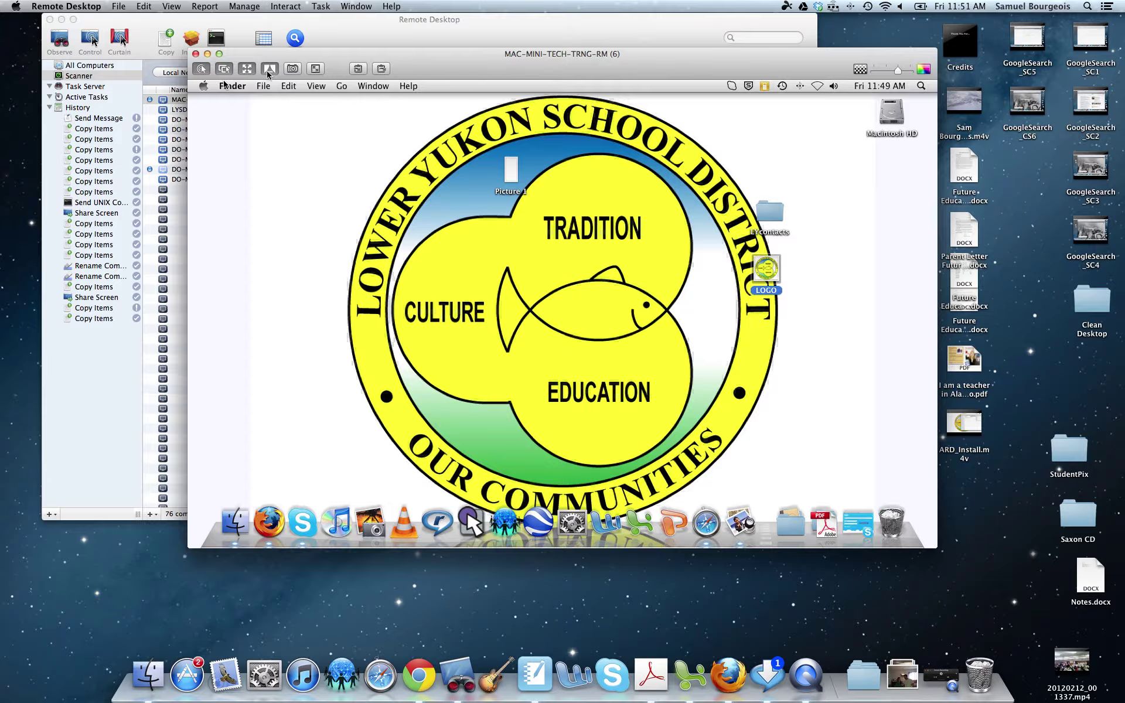
left_click(200, 69)
left_click(196, 53)
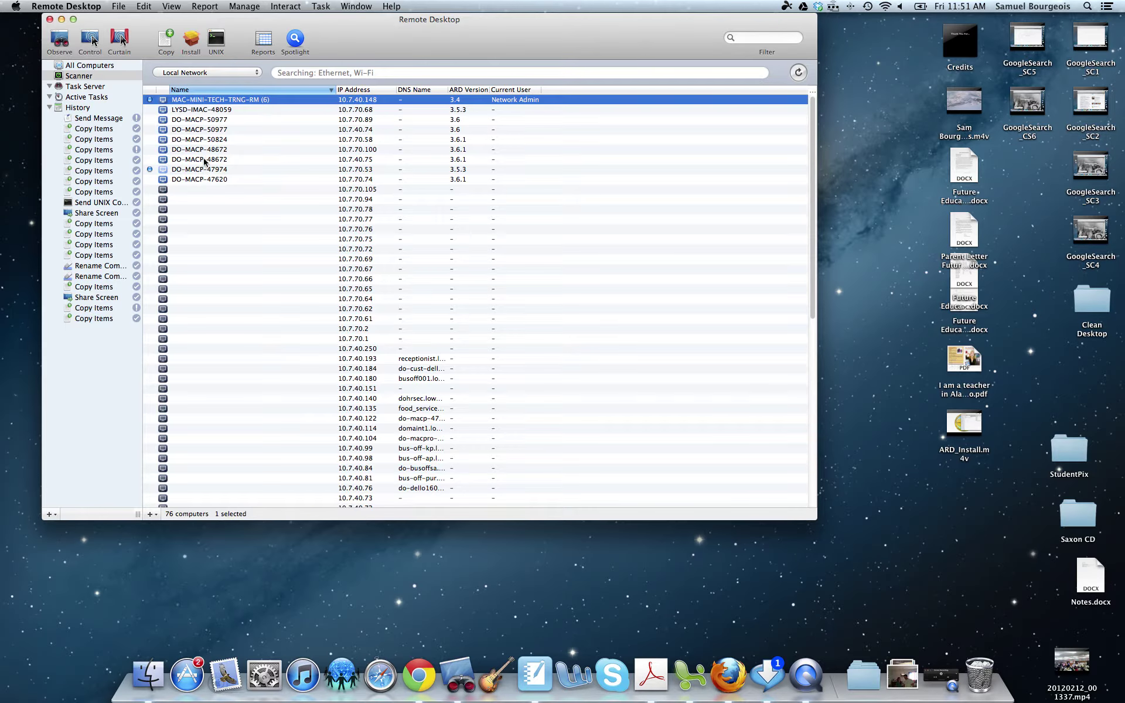
Start another control session with MAC-MINI-TECH-TRNG-RM (6) through the Interact commands and close its window
double_click(197, 103)
left_click(234, 12)
mouse_move(286, 6)
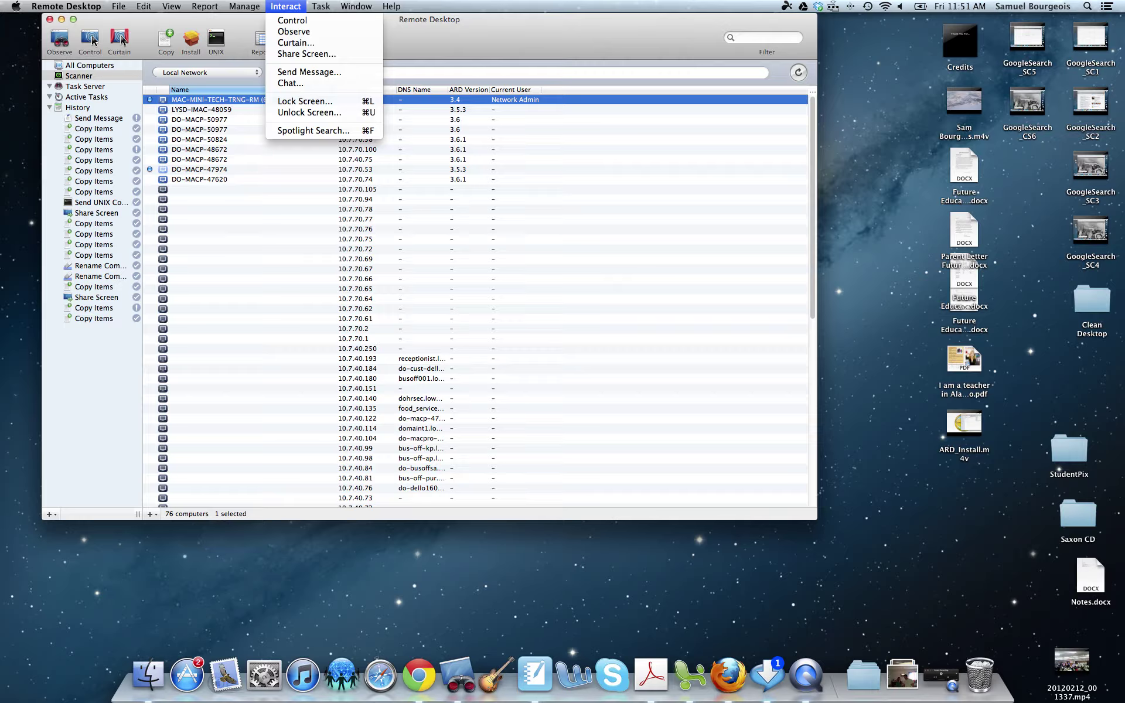
left_click(294, 25)
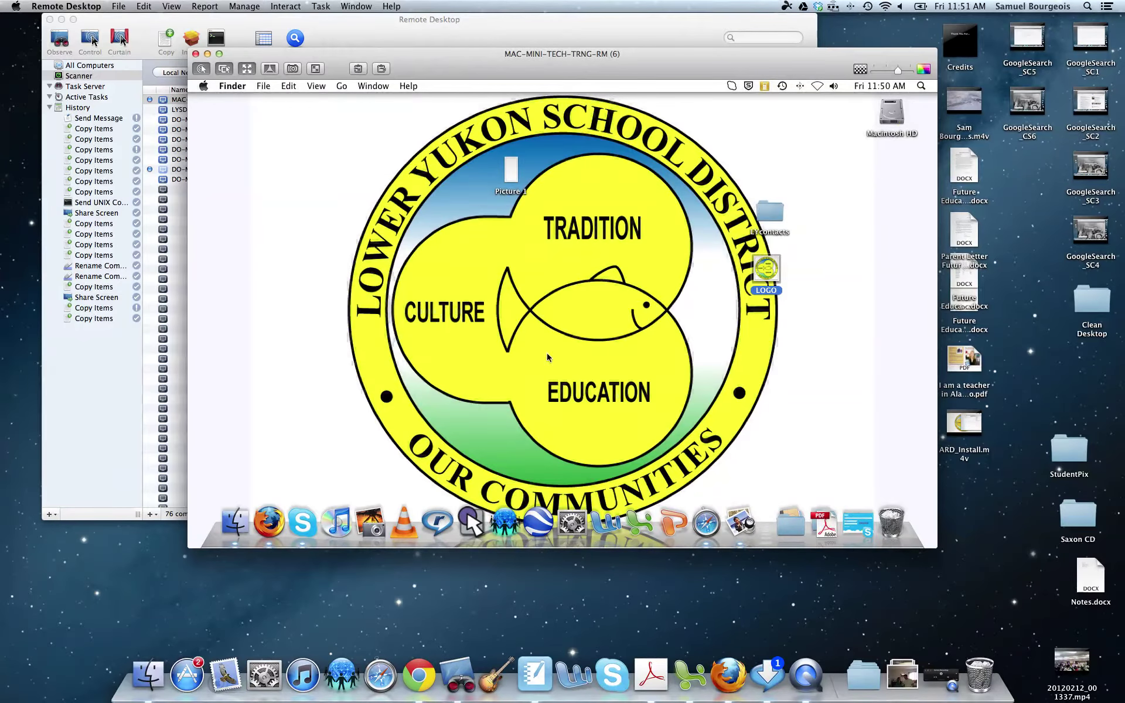
left_click(195, 54)
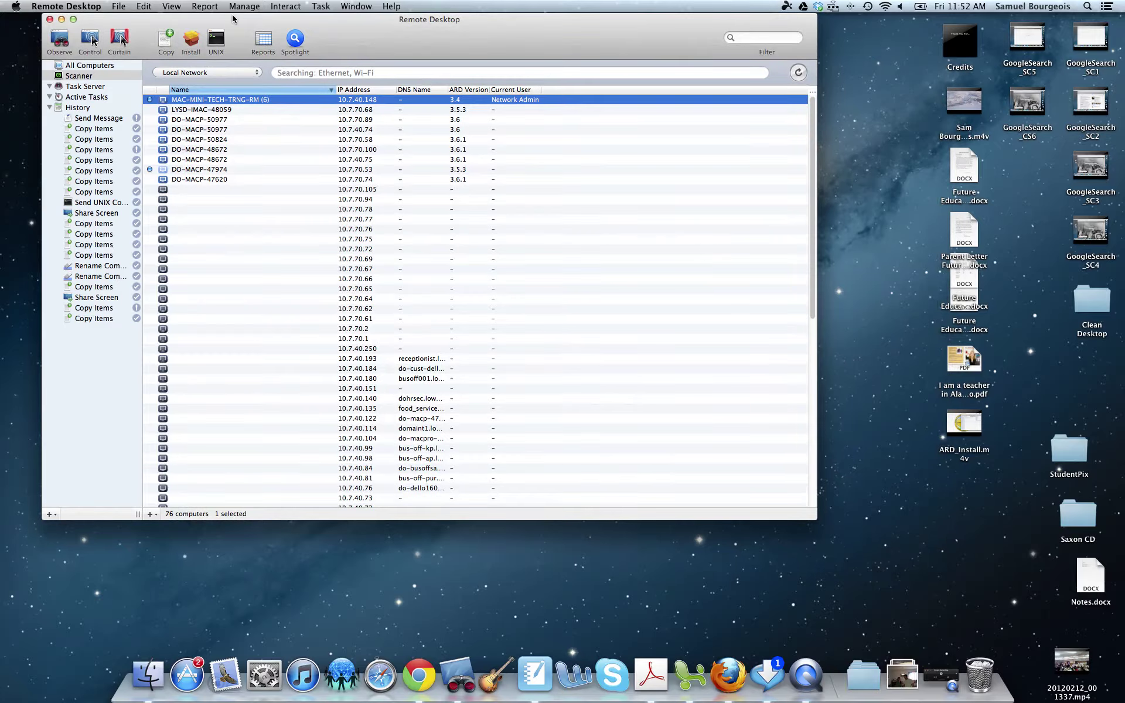
Open the Share Screen settings for MAC-MINI-TECH-TRNG-RM (6) to examine the source screen options, and close them without sharing
left_click(284, 6)
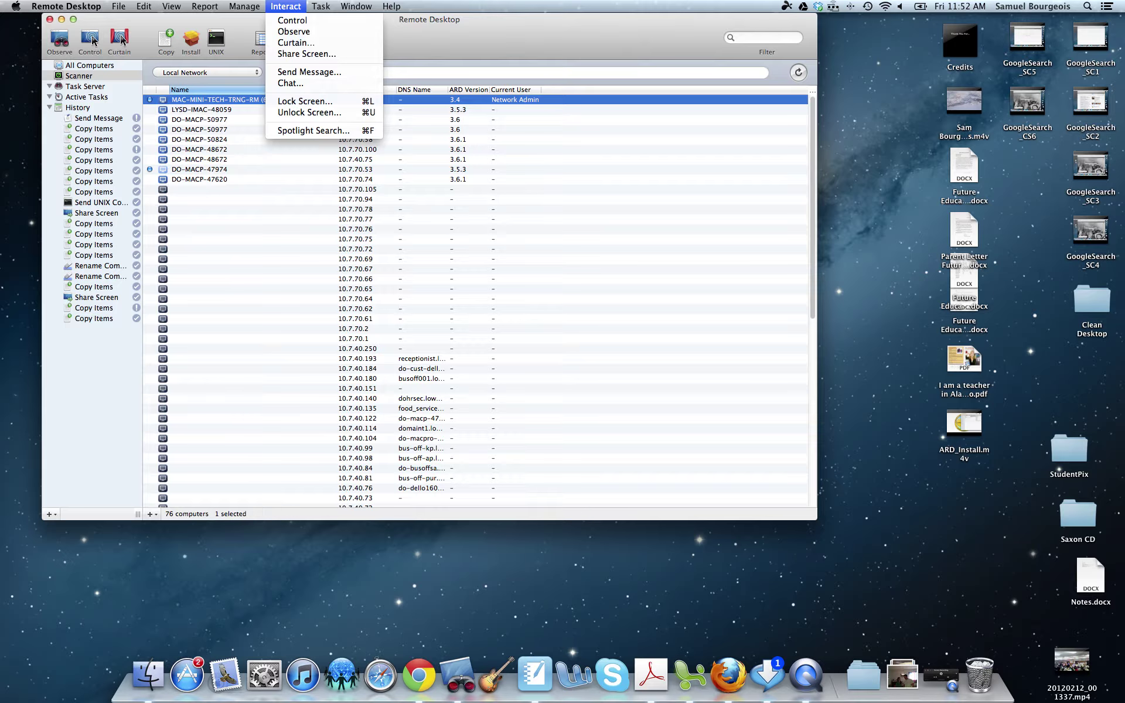
left_click(305, 54)
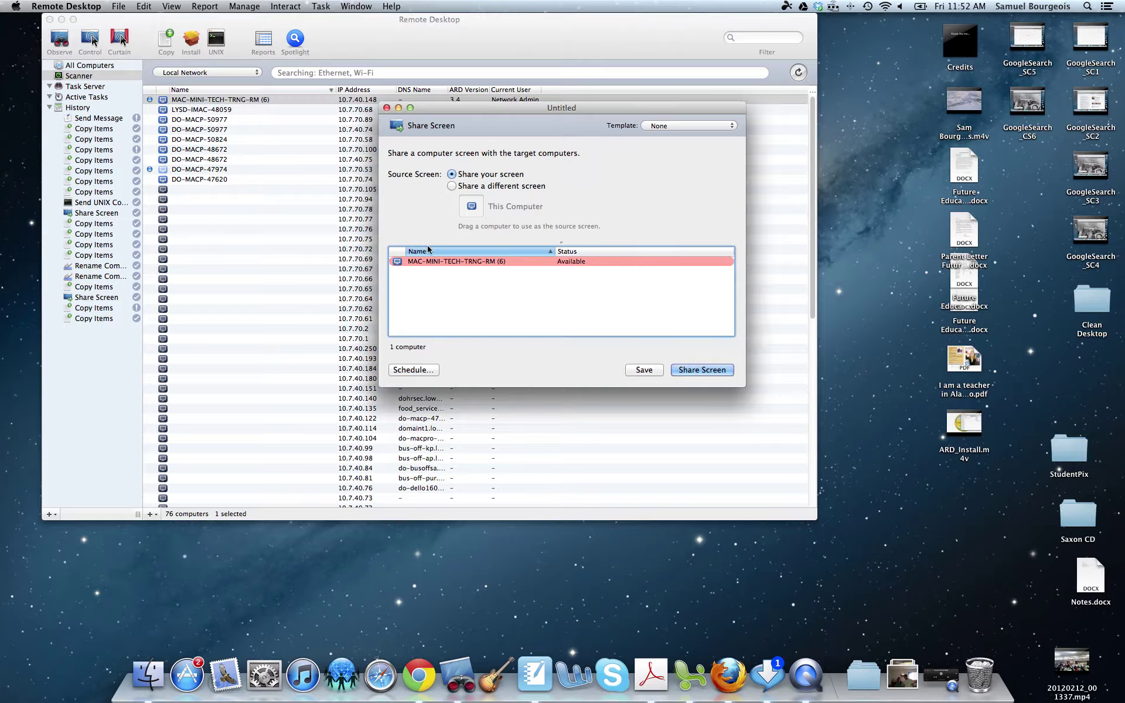
left_click(386, 109)
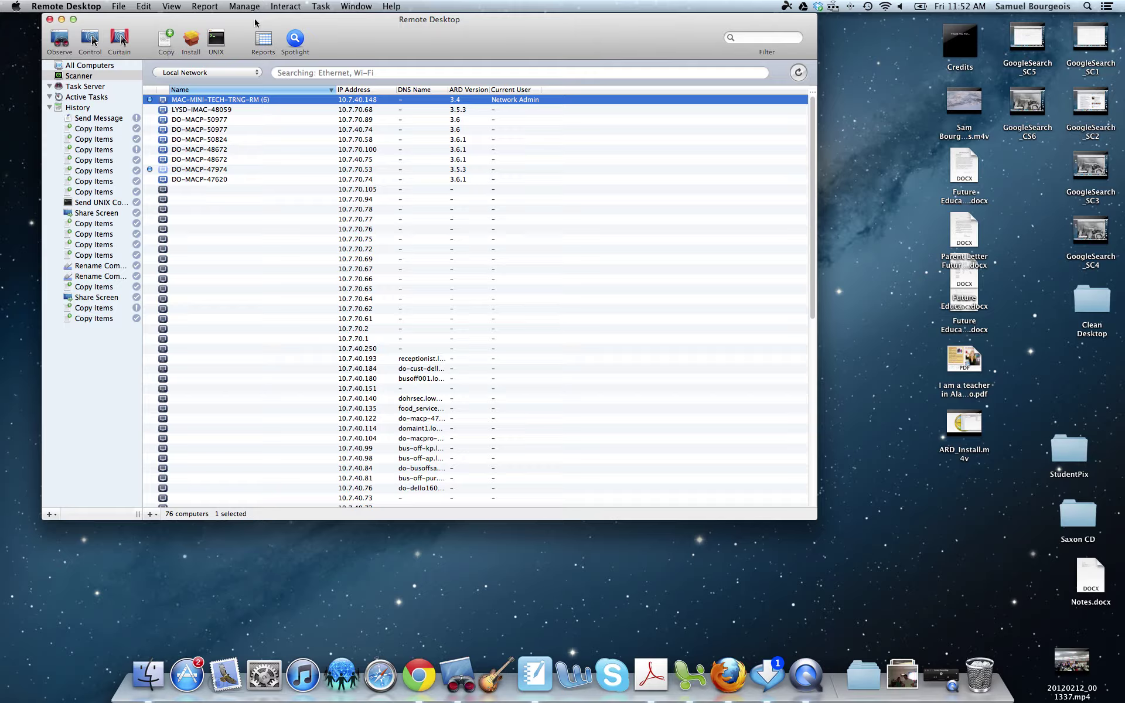
Send the message "Hello There!!" to MAC-MINI-TECH-TRNG-RM (6)
left_click(286, 6)
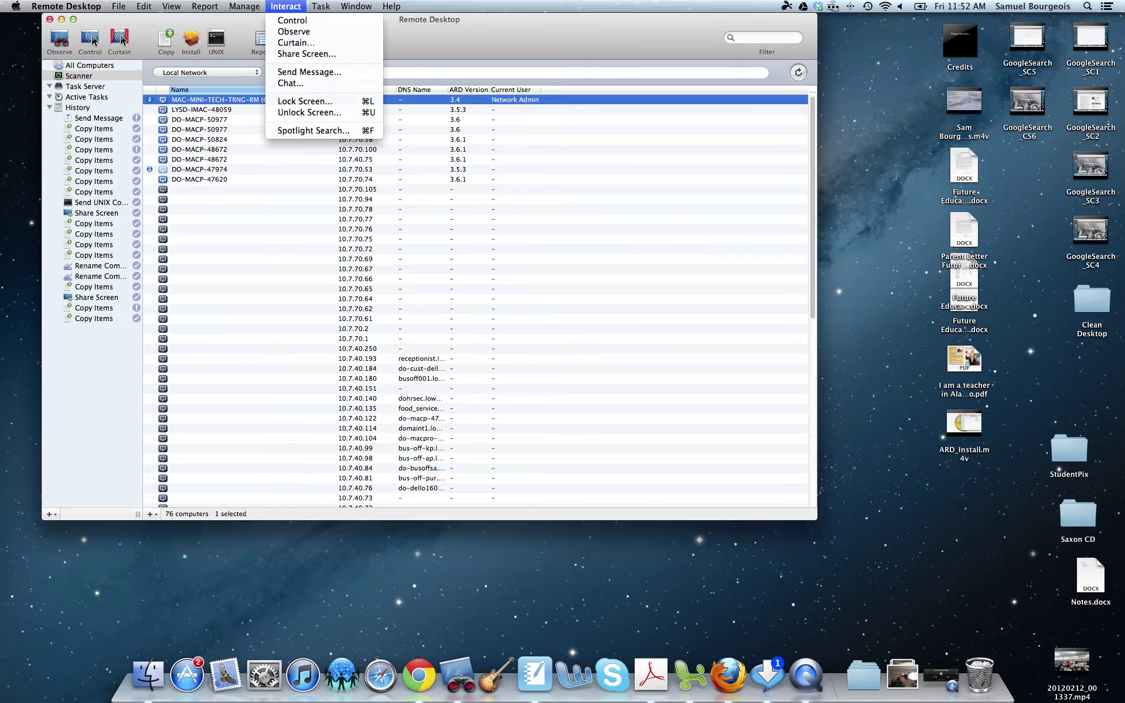
left_click(304, 72)
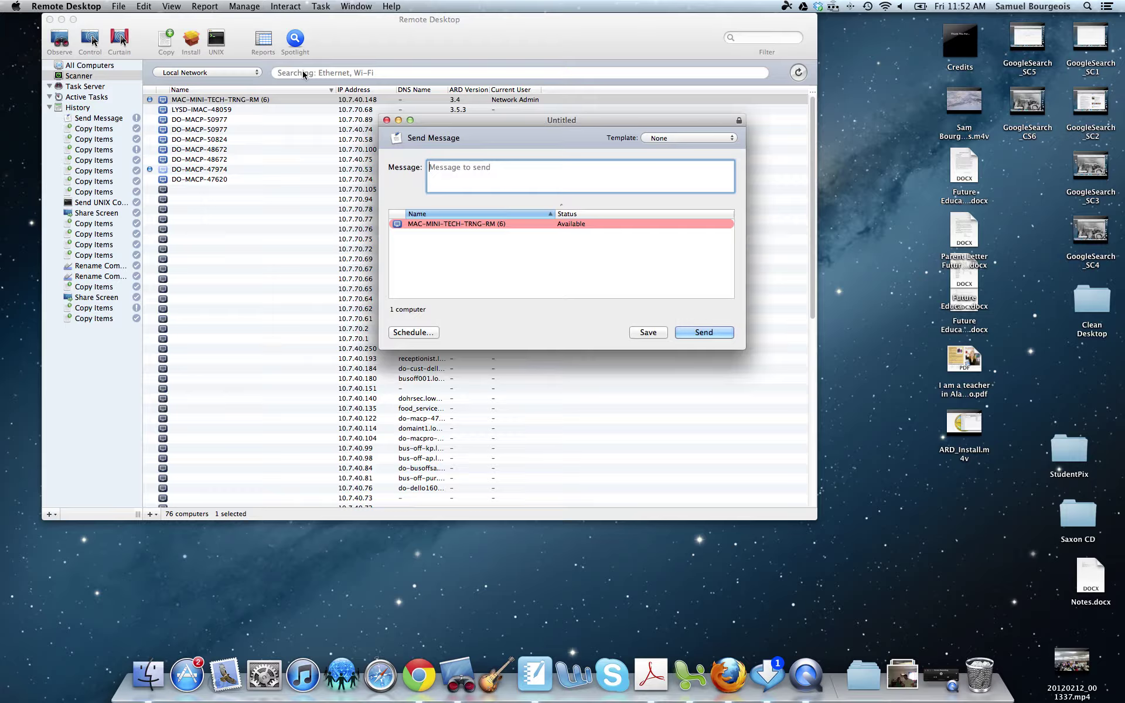
type("Hello There!!")
left_click(710, 332)
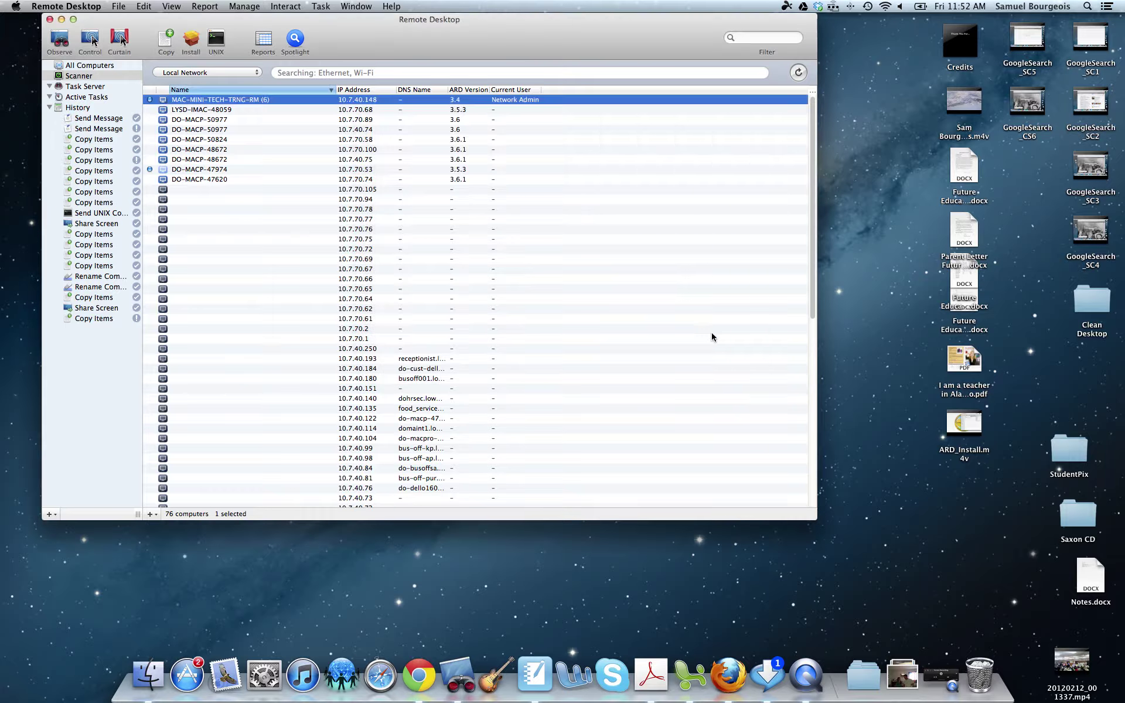
Open the remote computer's screen, move its window and the received message aside, and dismiss the message
left_click(54, 45)
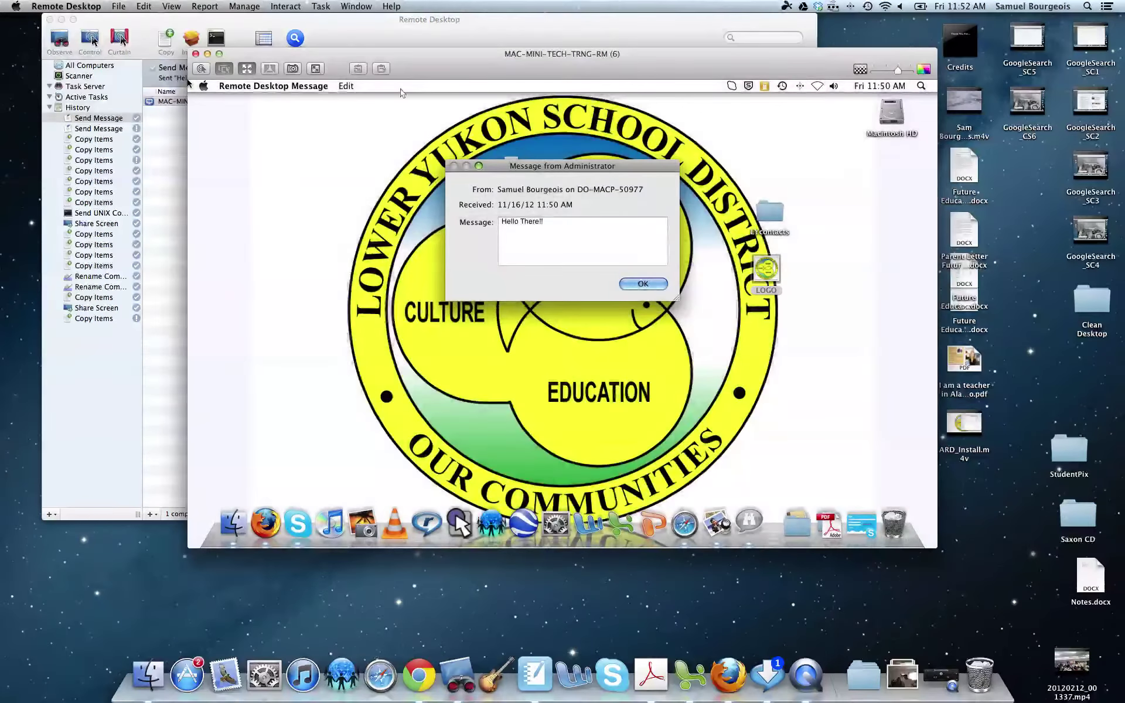
left_click_drag(422, 54, 565, 113)
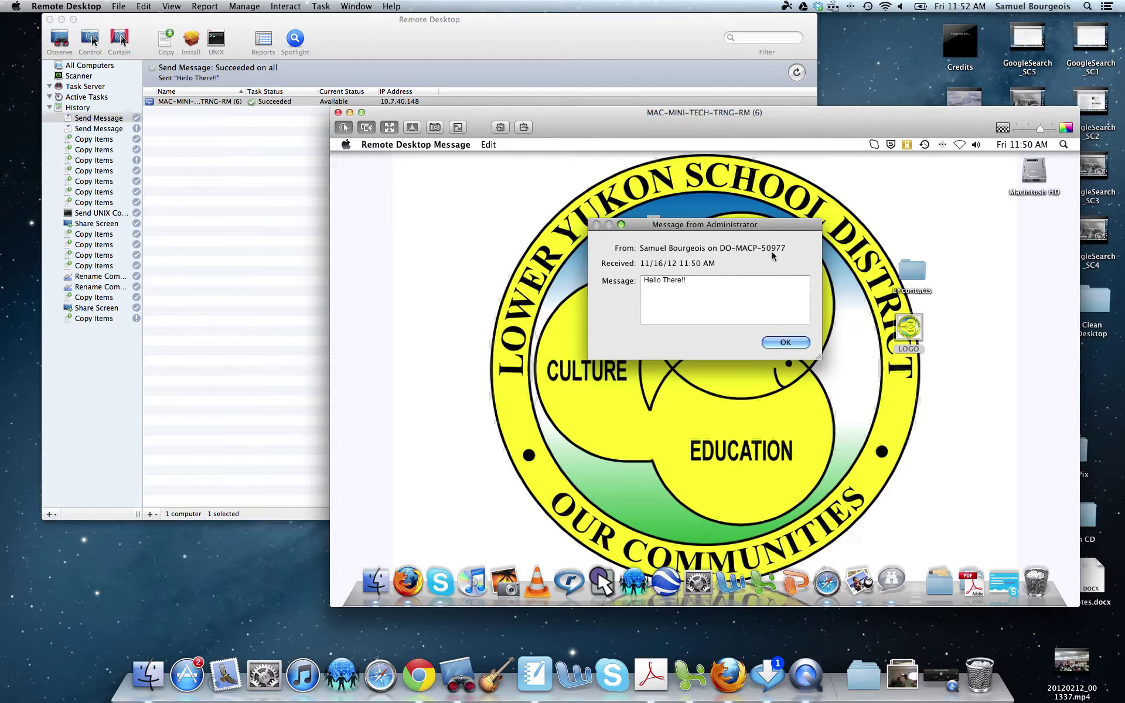
left_click_drag(763, 229, 539, 207)
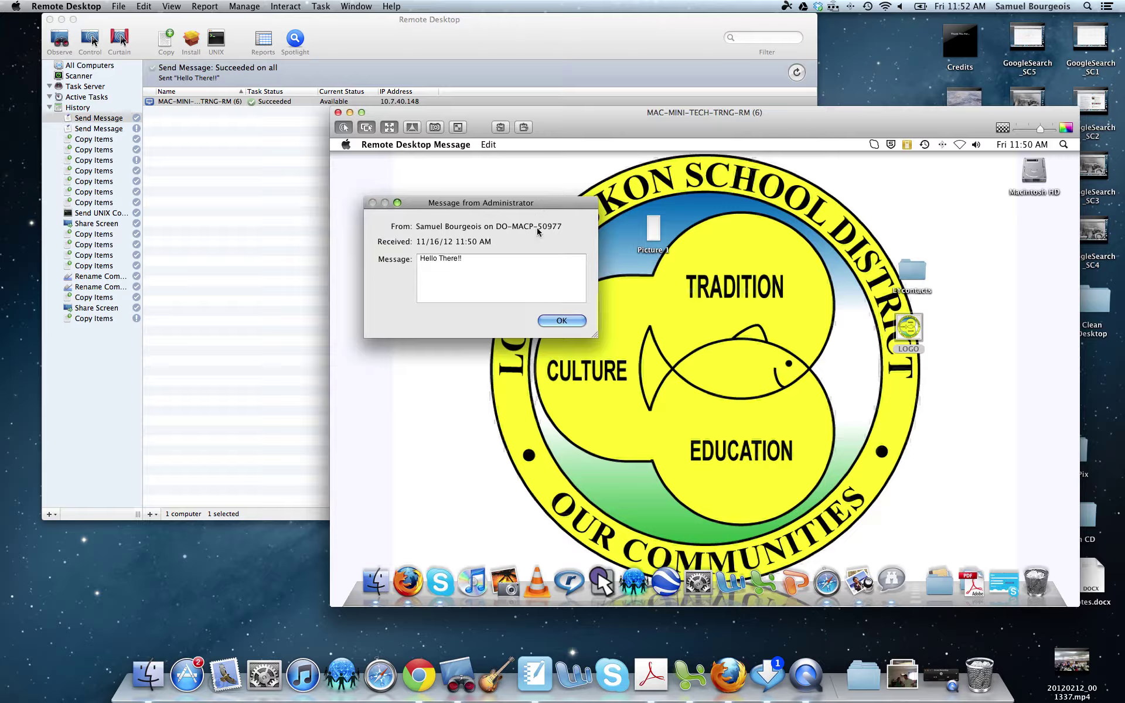
left_click(561, 321)
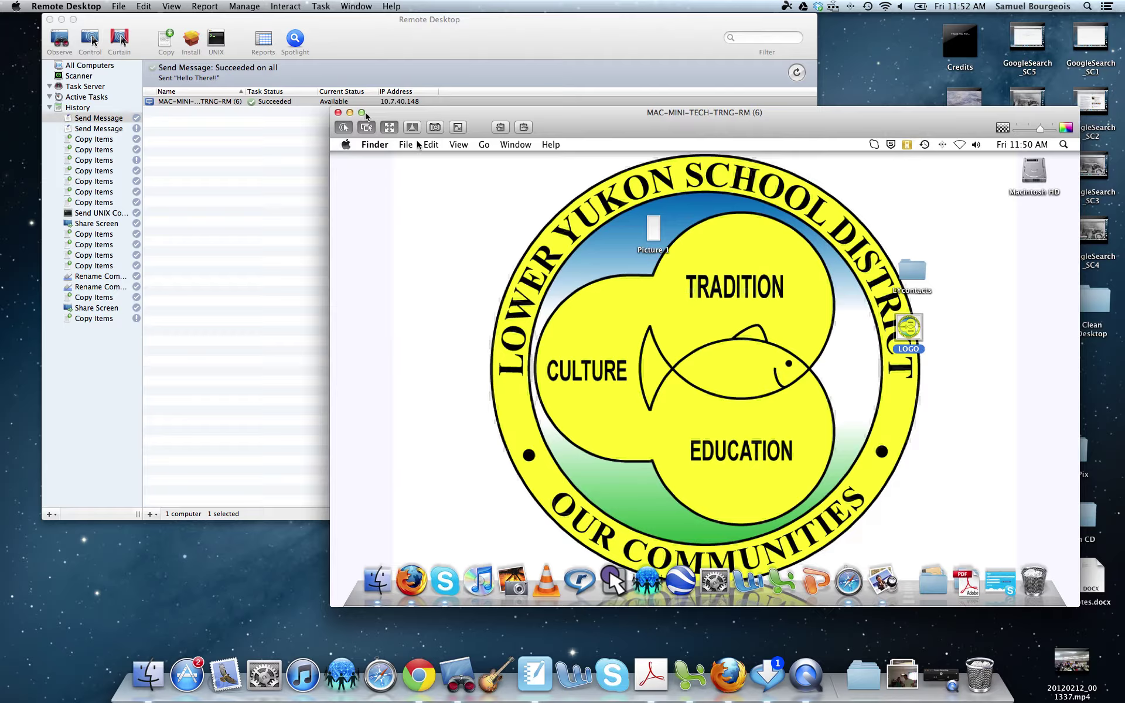
Select MAC-MINI-TECH-TRNG-RM (6) in the task results, view its computer information and close the info window
left_click(309, 103)
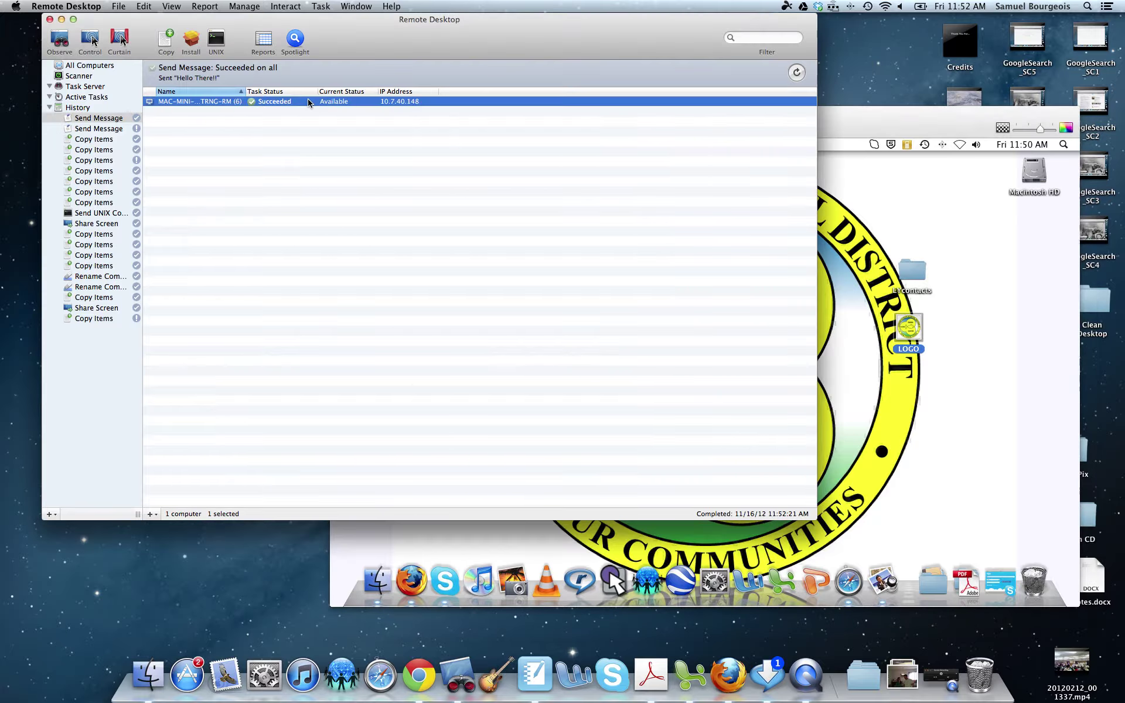
double_click(309, 102)
left_click(390, 79)
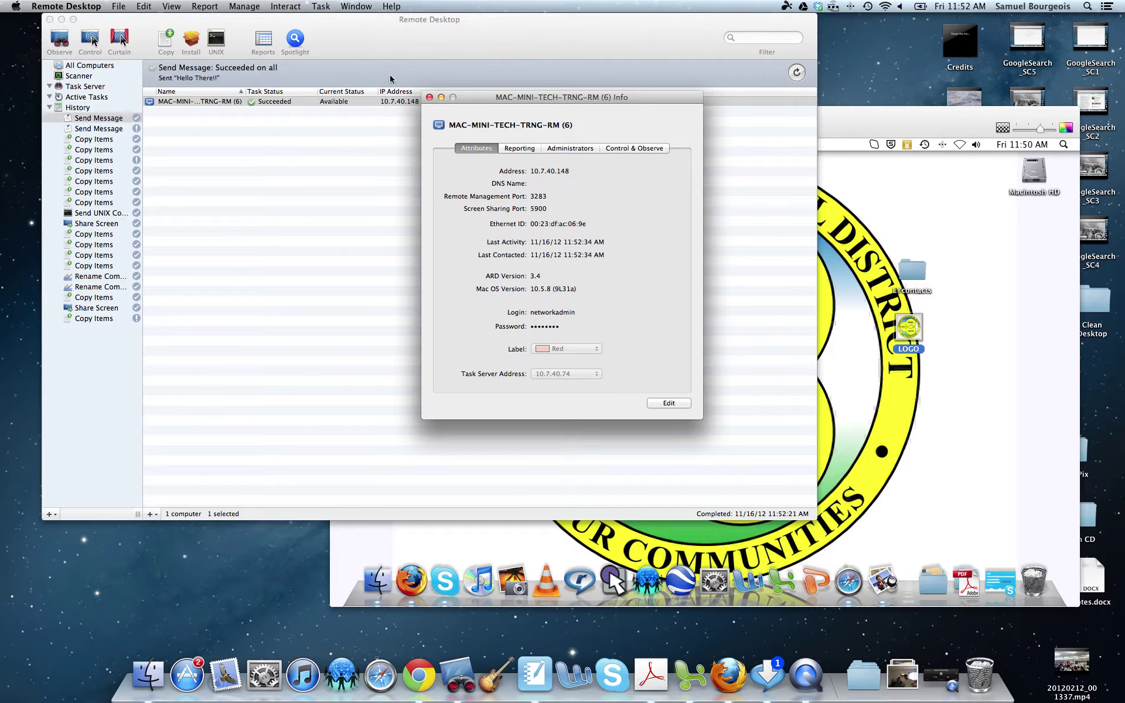
left_click(429, 98)
Write "Message 1" to MAC-MINI-TECH-TRNG-RM (6), copy its text for reuse and send it
left_click(285, 6)
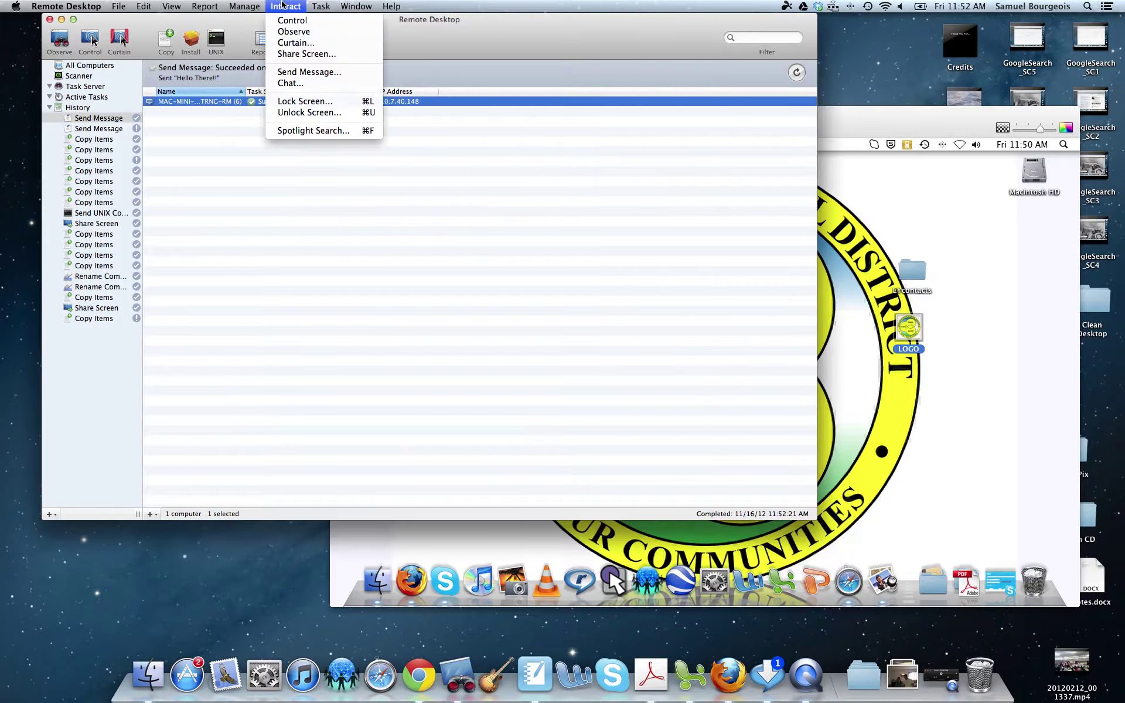
left_click(302, 72)
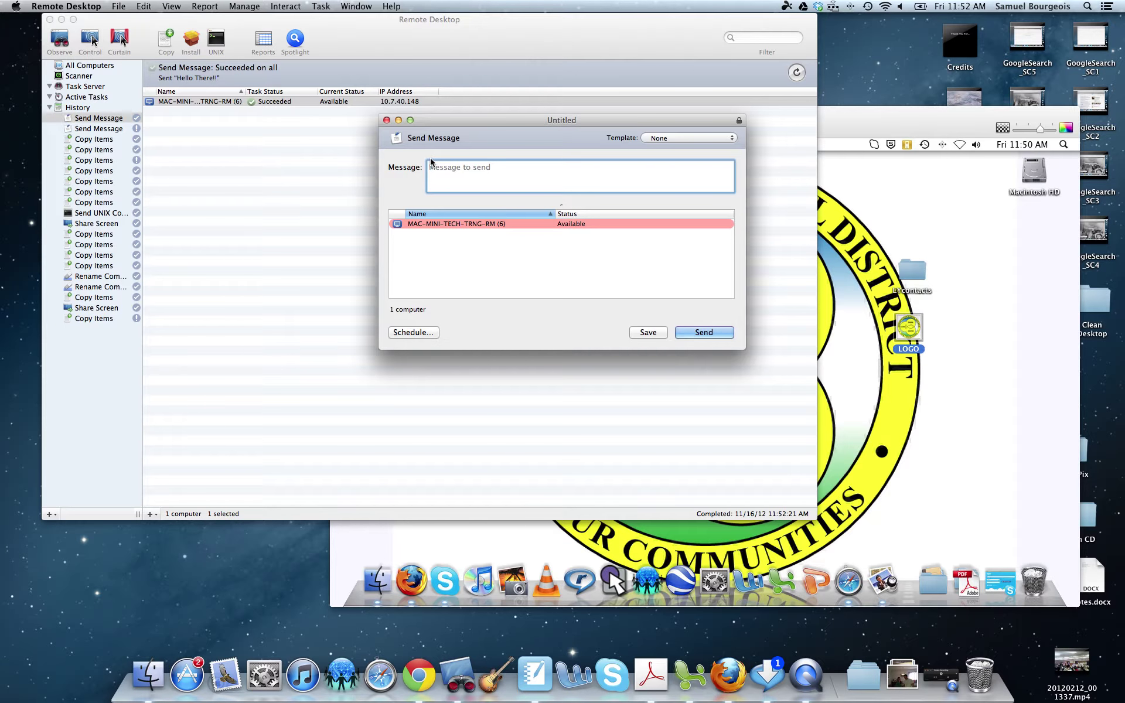
type("Message 1")
key("super+a")
key("super+c")
left_click(695, 333)
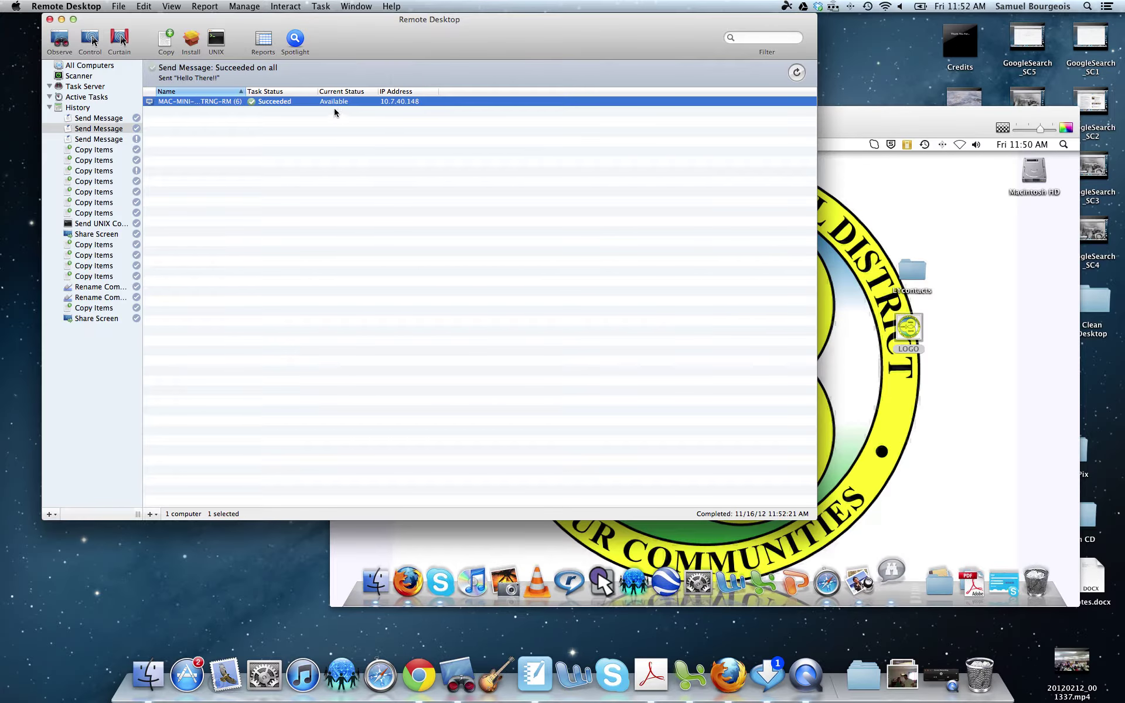
Send a second message reading "Message 2" to the same computer, reusing the copied text
left_click(285, 6)
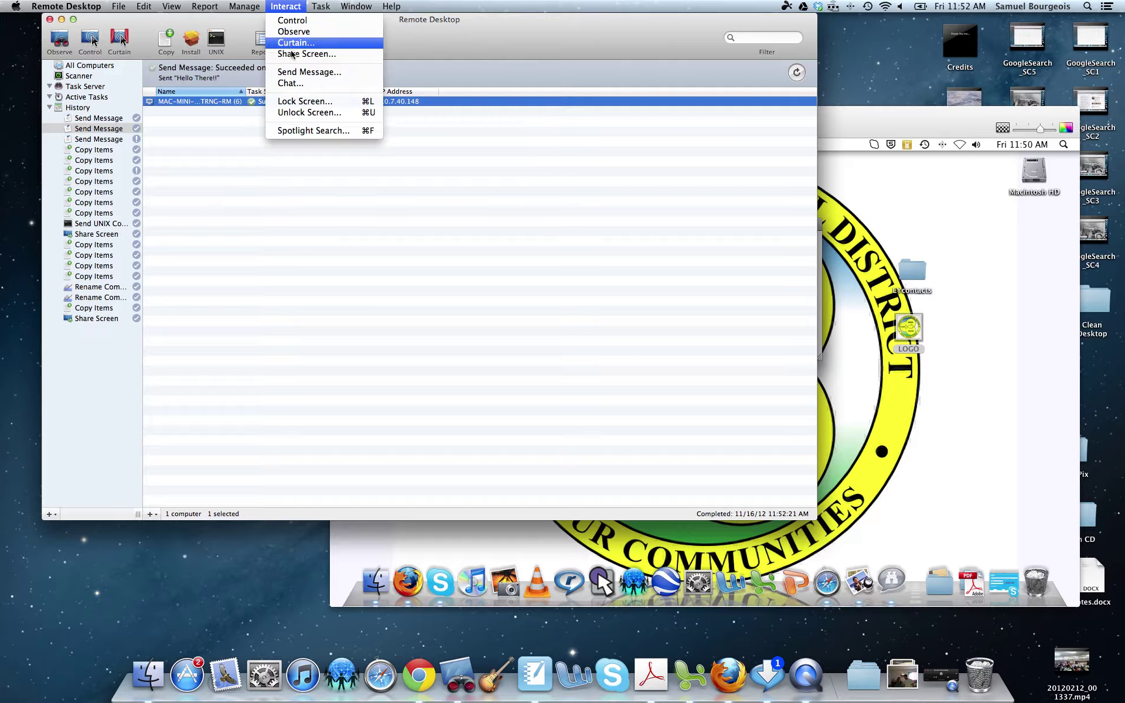
left_click(294, 71)
key("super+v")
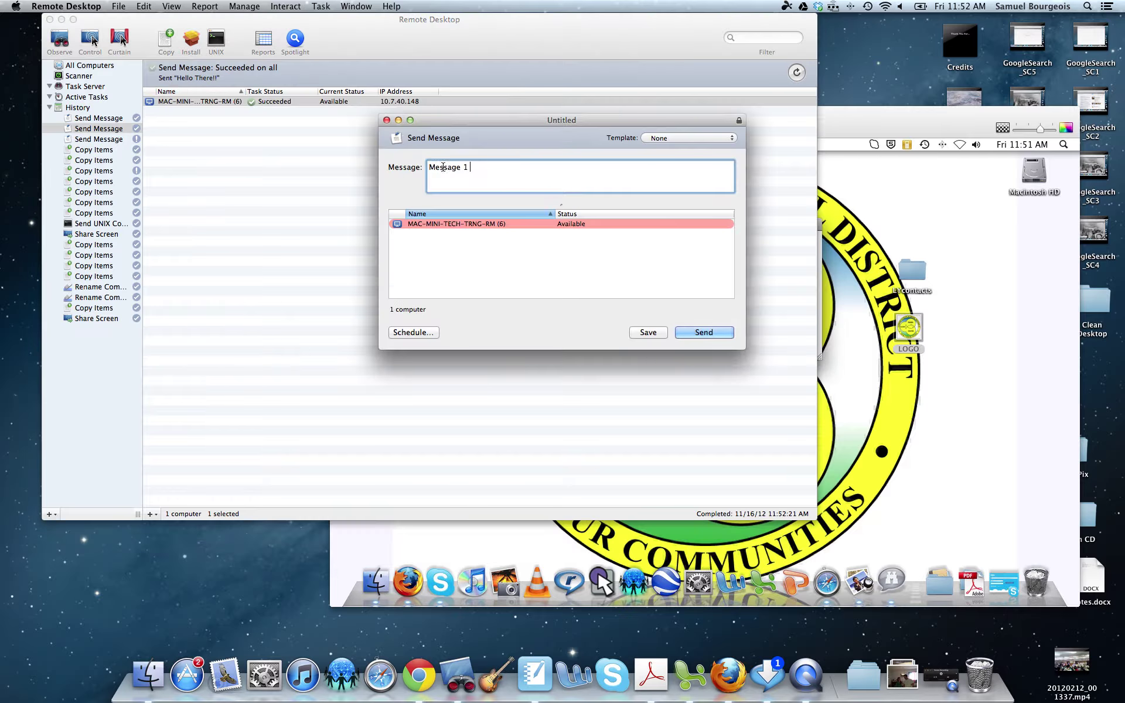
key("BackSpace")
type("2")
left_click(704, 332)
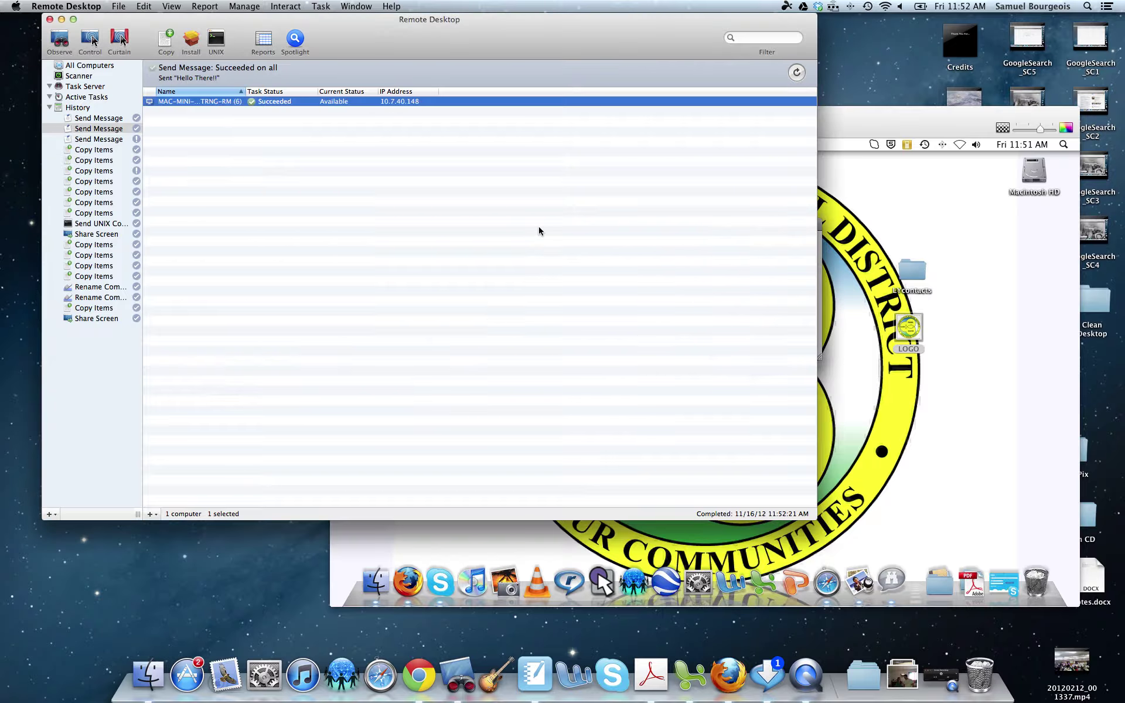
Send a third message reading "Message 3" to the same computer
left_click(285, 6)
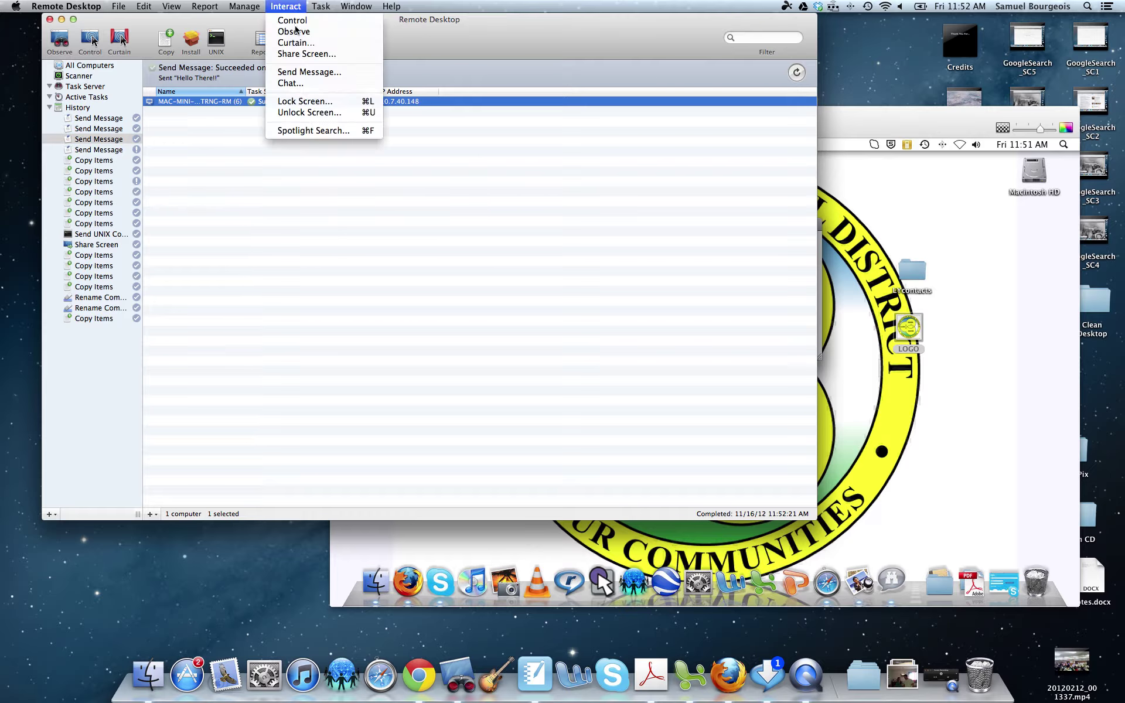
left_click(309, 71)
type("Message 1")
key("BackSpace")
key("BackSpace")
type("1")
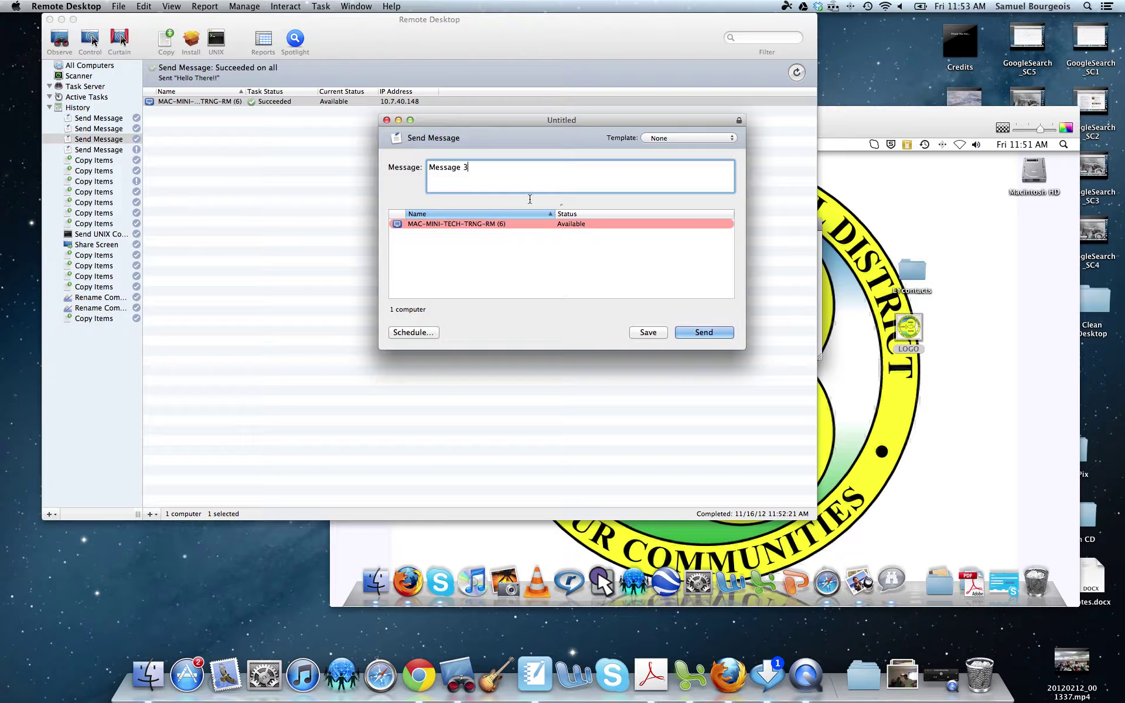
left_click(694, 331)
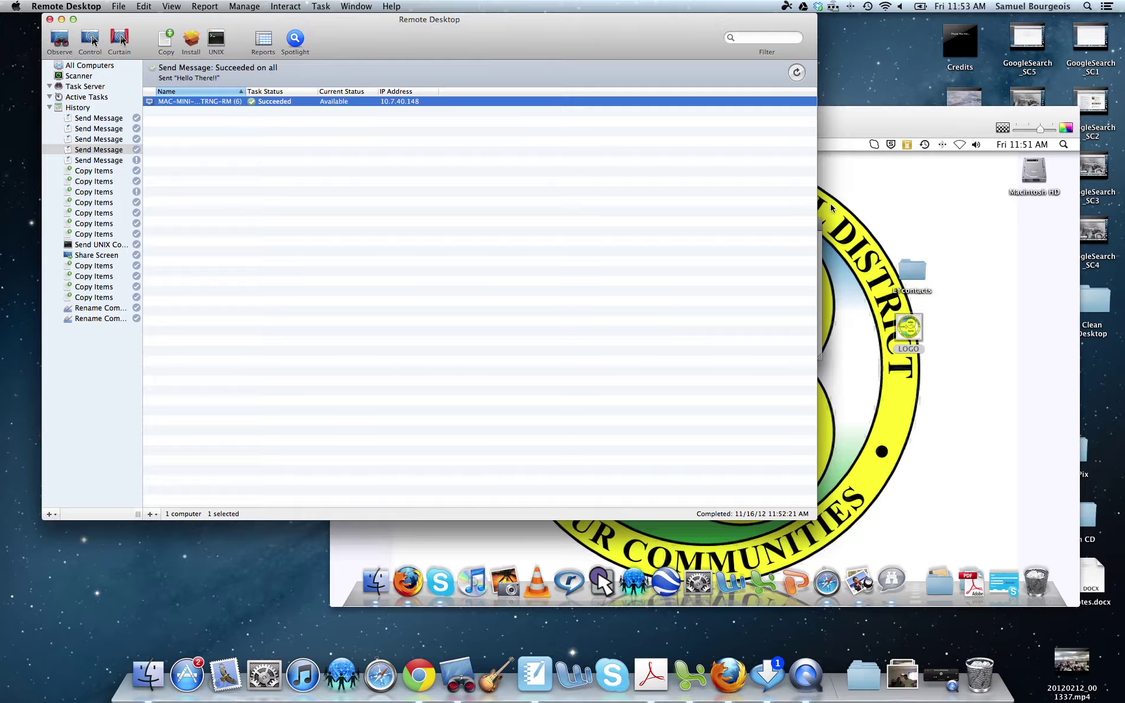
Bring the remote screen window forward and dismiss the three queued administrator messages one after another
left_click(837, 127)
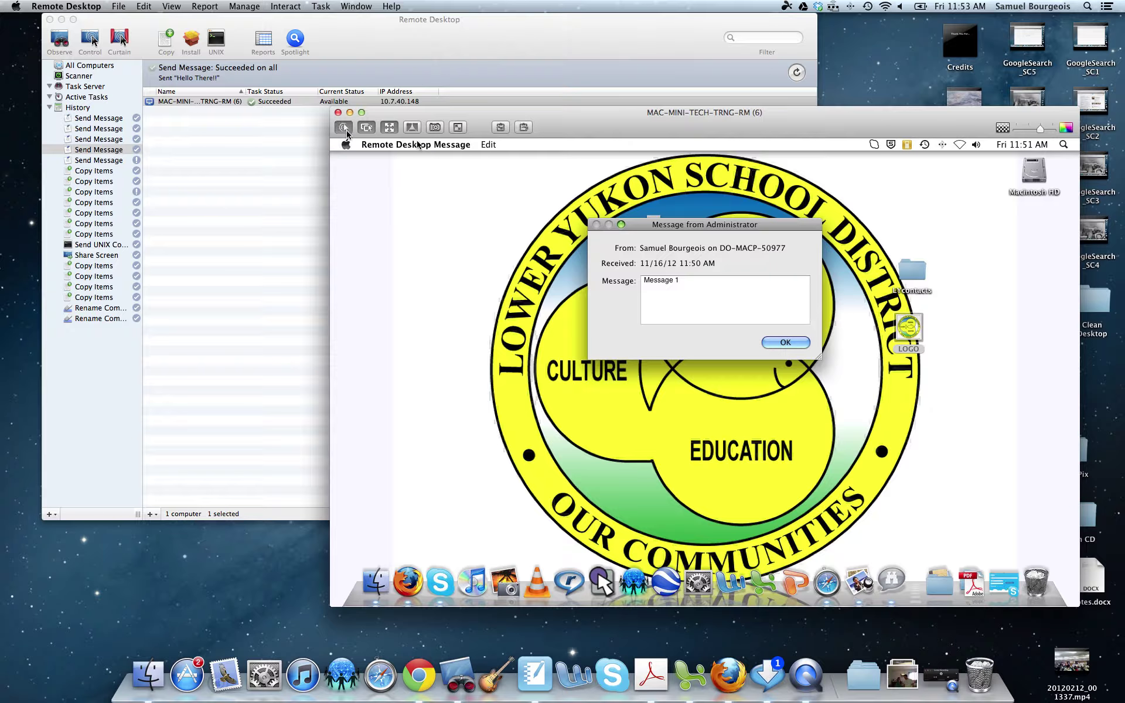
left_click(786, 343)
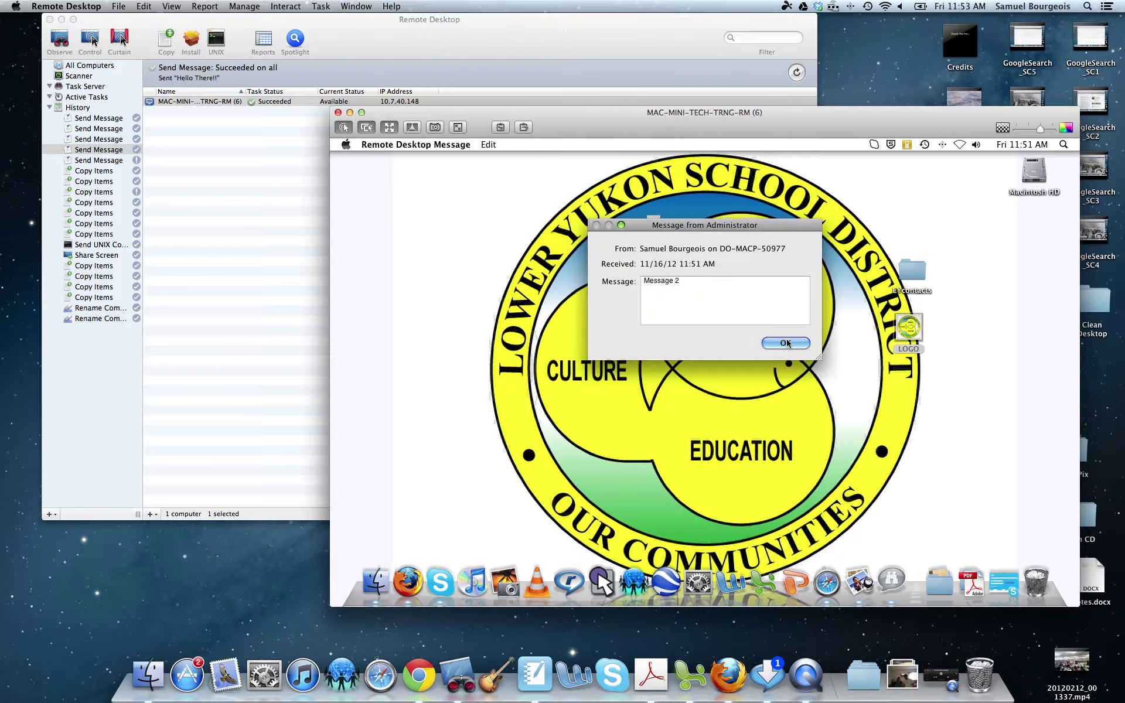
left_click(786, 342)
left_click(786, 343)
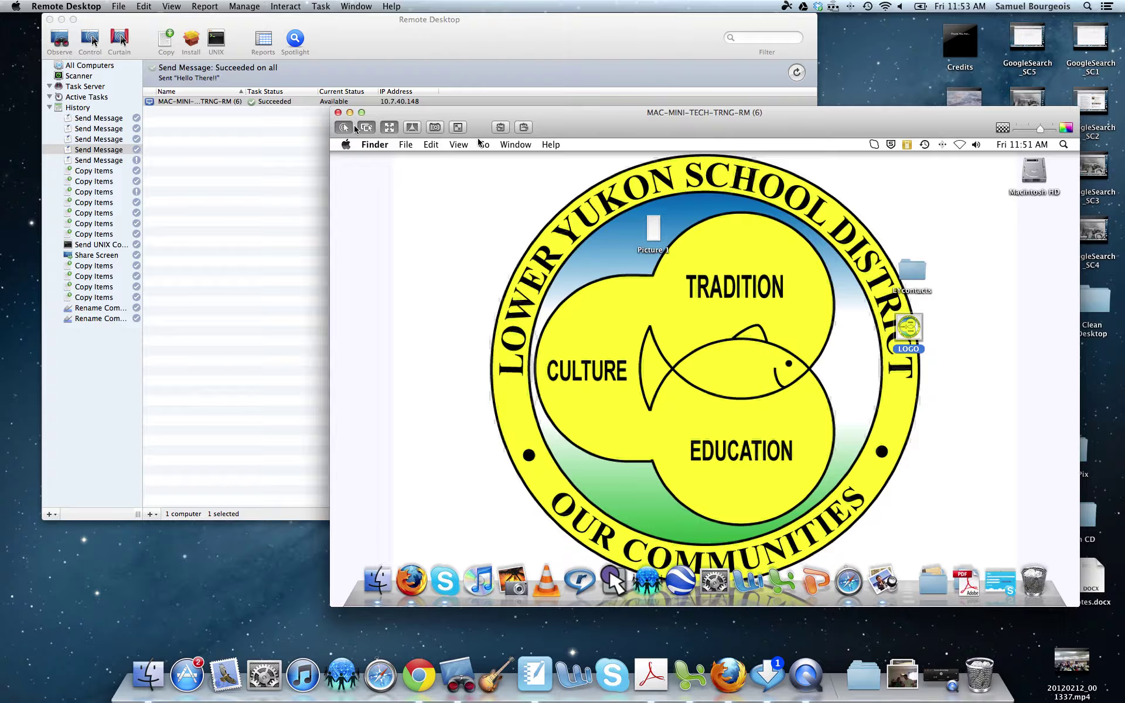
Start a text chat with MAC-MINI-TECH-TRNG-RM (6) and send "hi!"
left_click(283, 104)
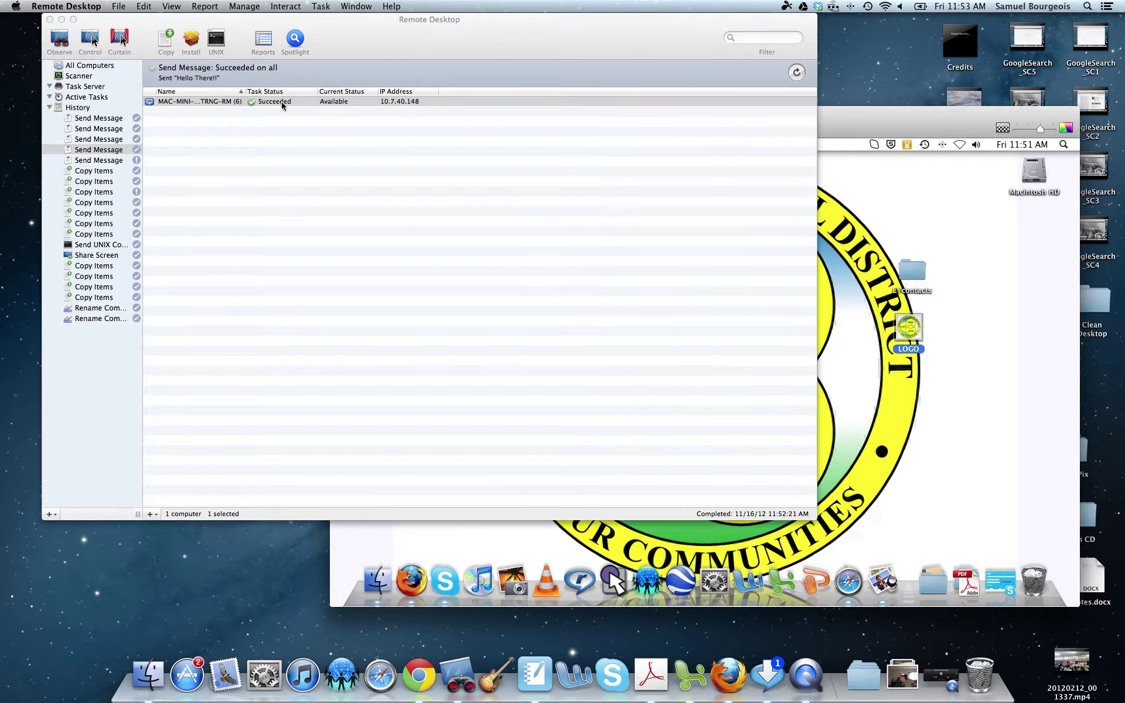
left_click(285, 6)
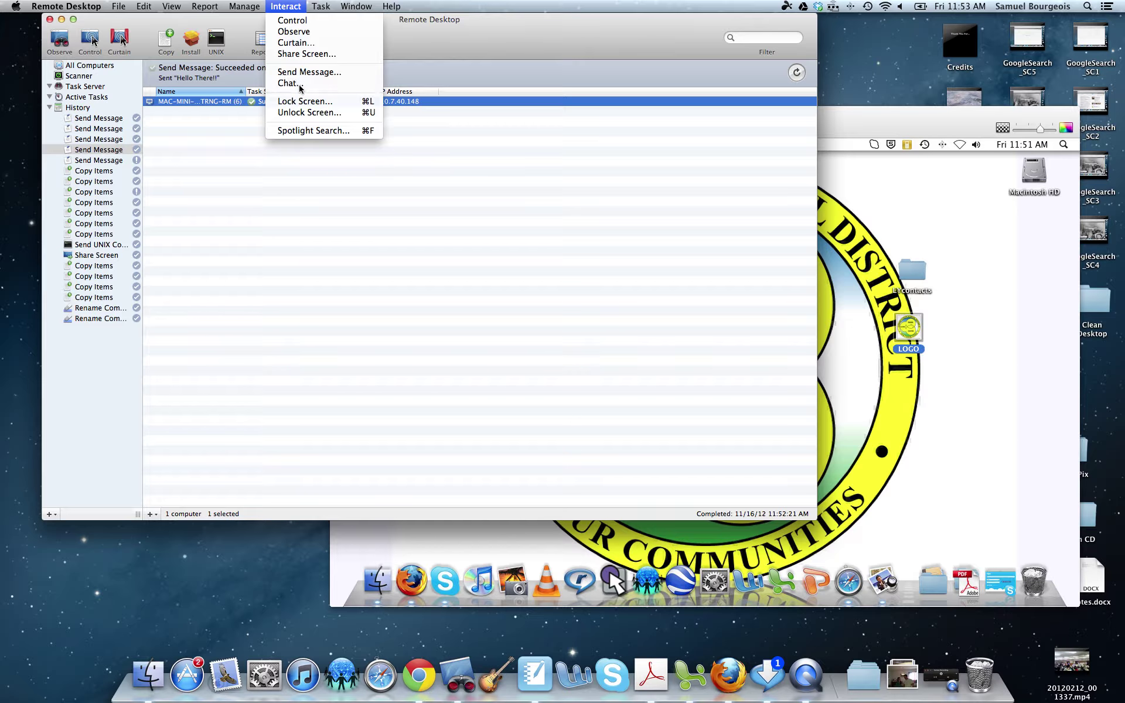
left_click(286, 82)
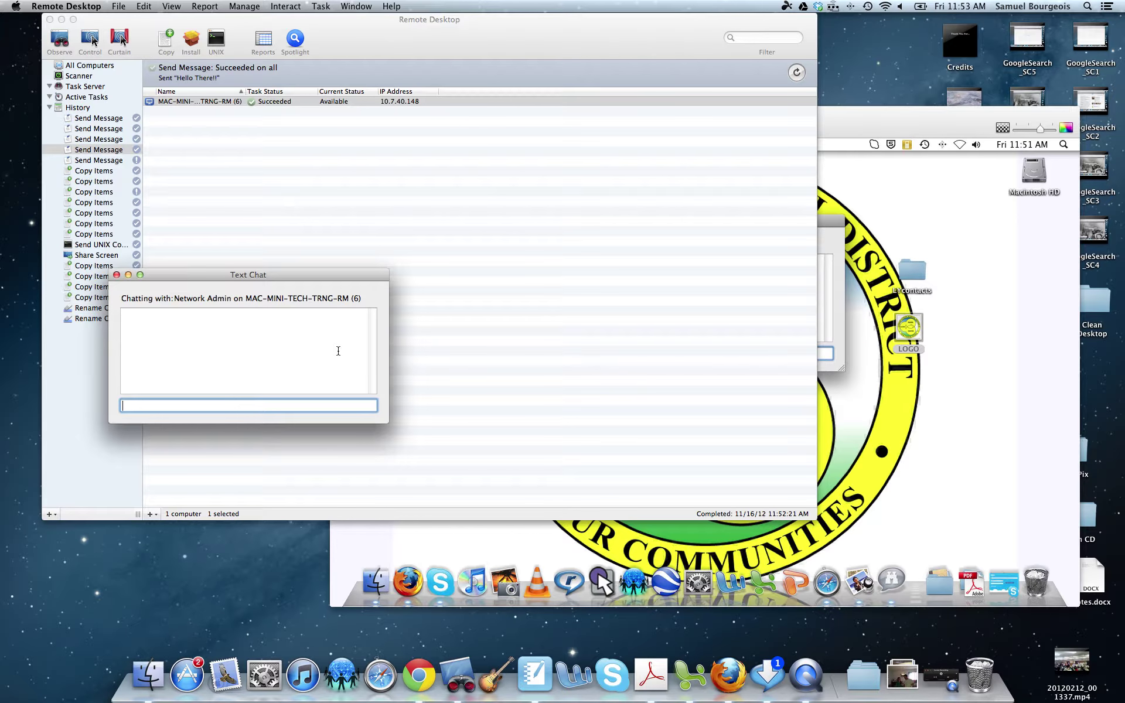
key("Return")
Take control of the remote screen, reply "hey whats up?" in its chat, and close the remote session and chat windows
left_click(945, 349)
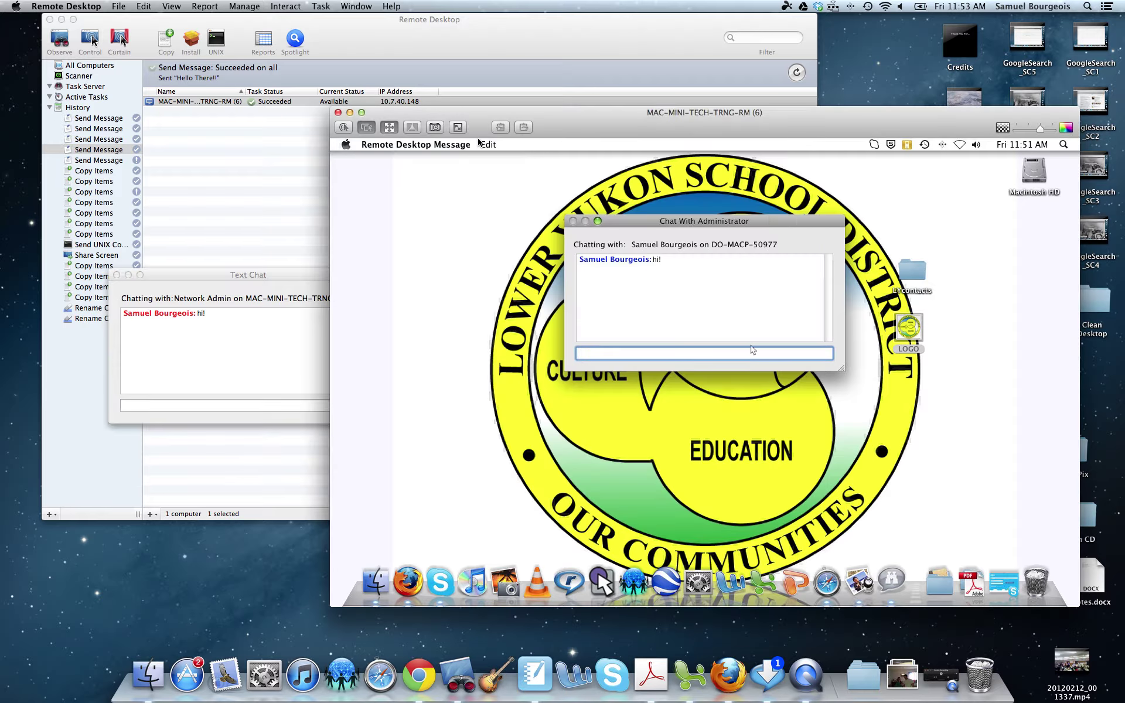
left_click(345, 127)
type("hey ")
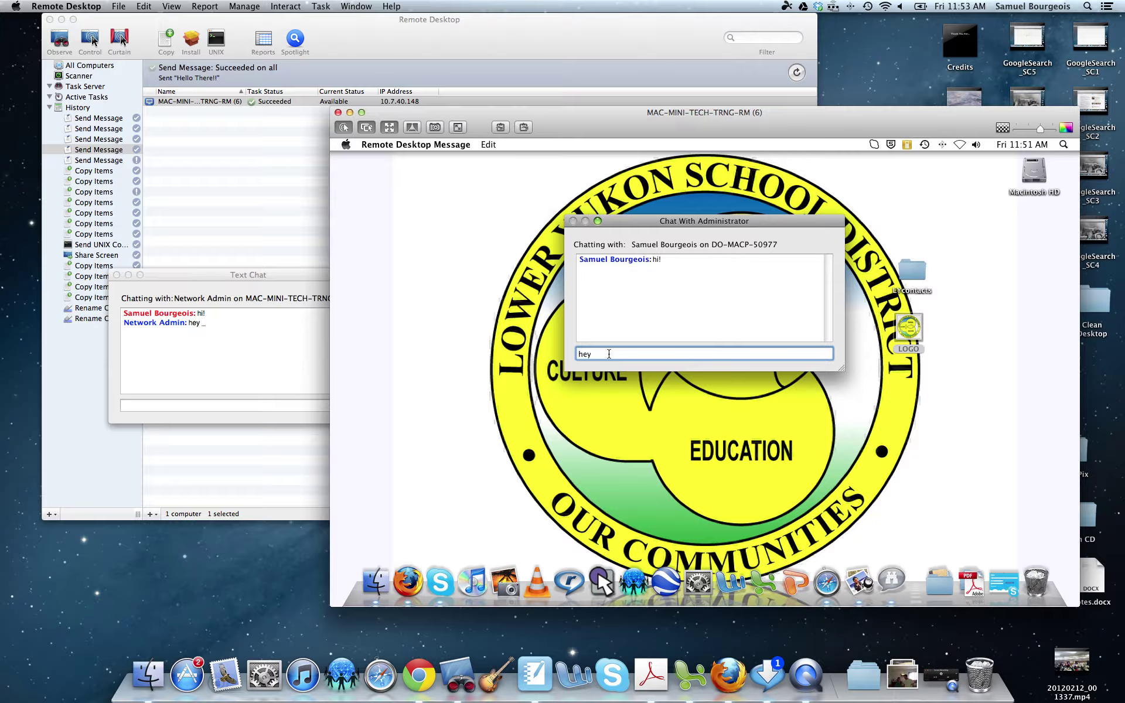
type("whats up?")
key("Return")
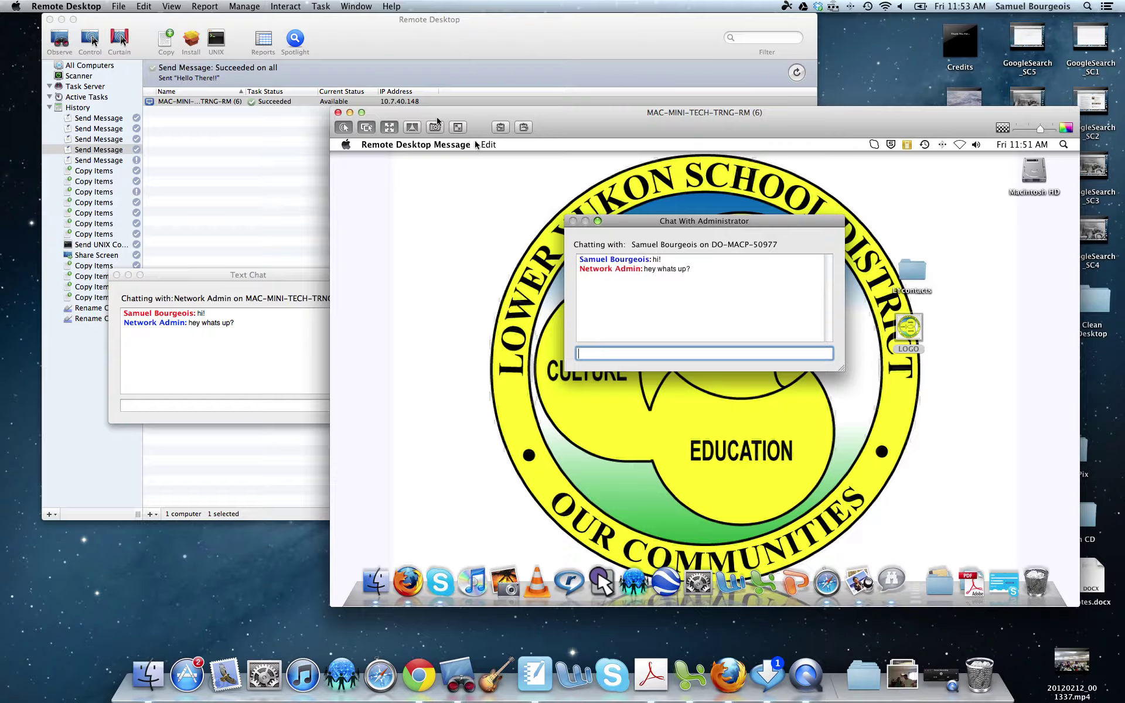
left_click(338, 114)
left_click(117, 276)
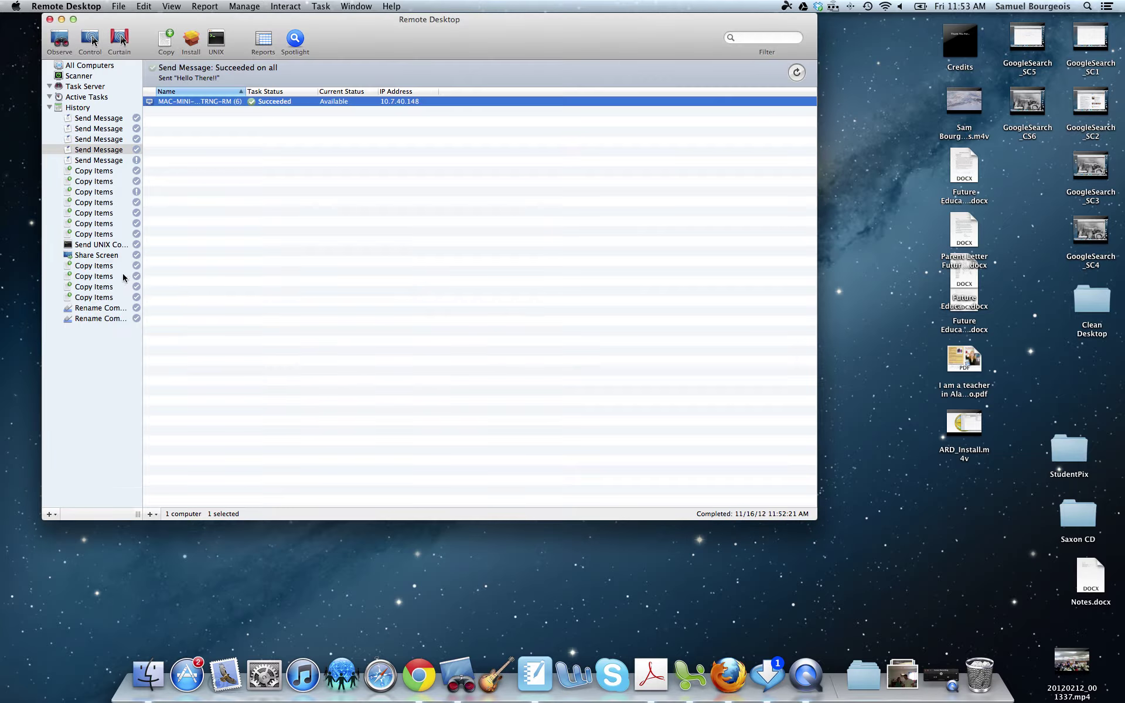
Lock the screen of MAC-MINI-TECH-TRNG-RM (6) with the message "Look up front"
left_click(285, 6)
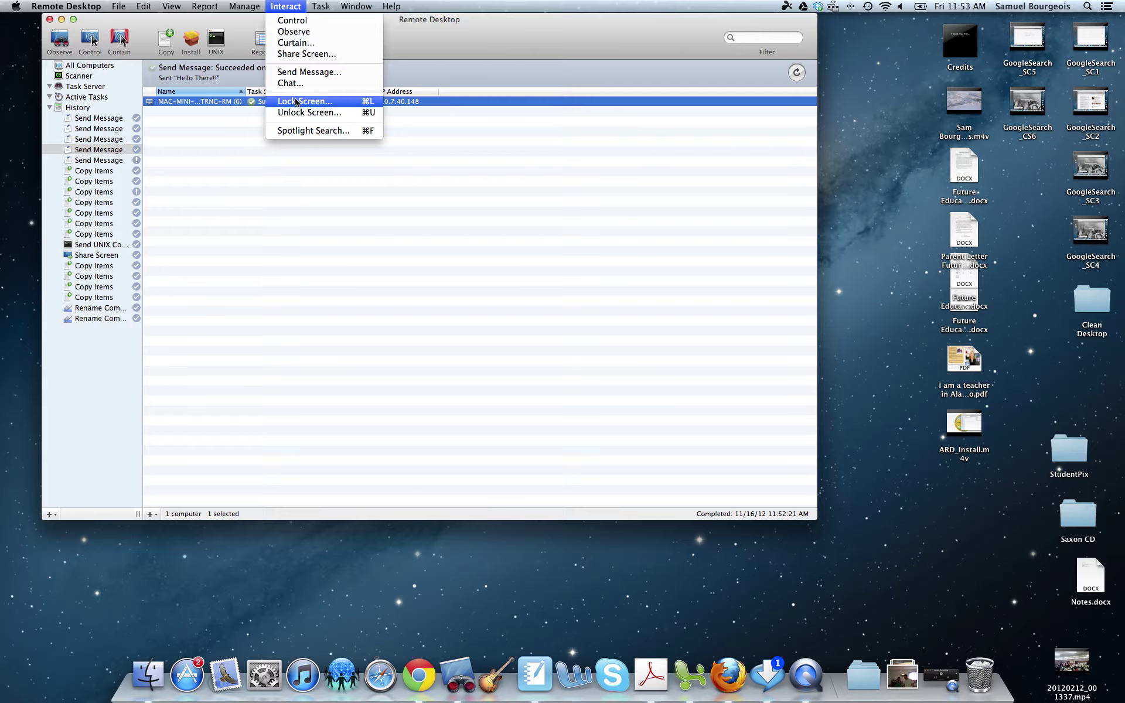
left_click(296, 101)
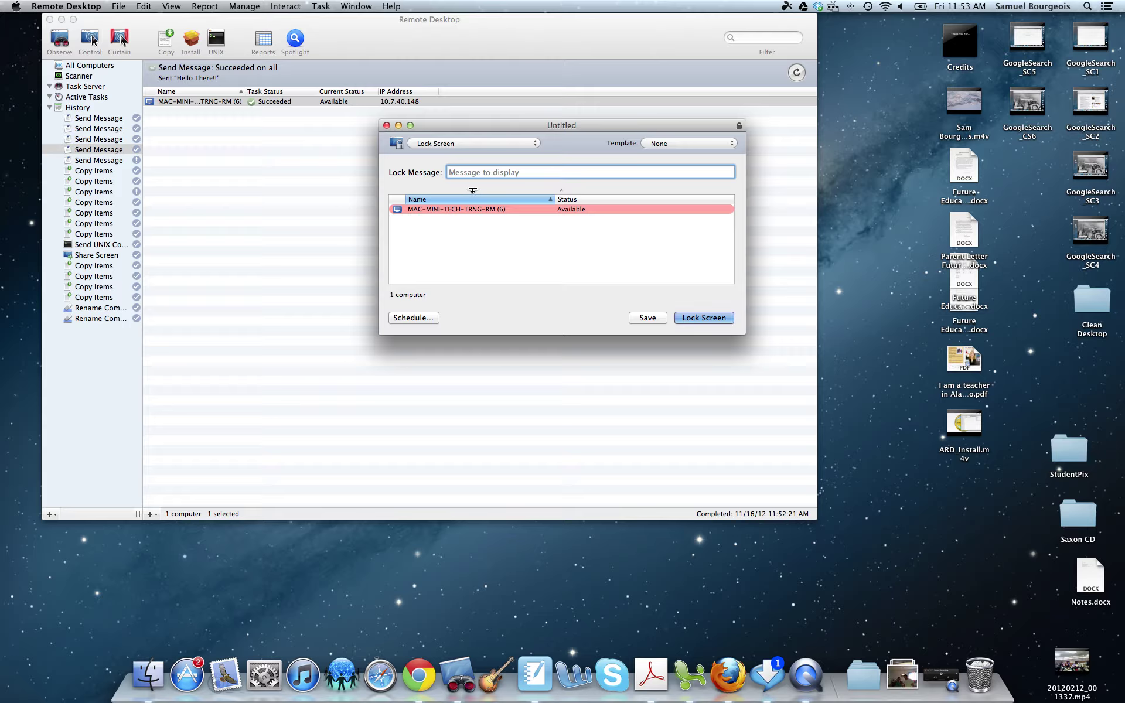
type("Look up front")
key("Return")
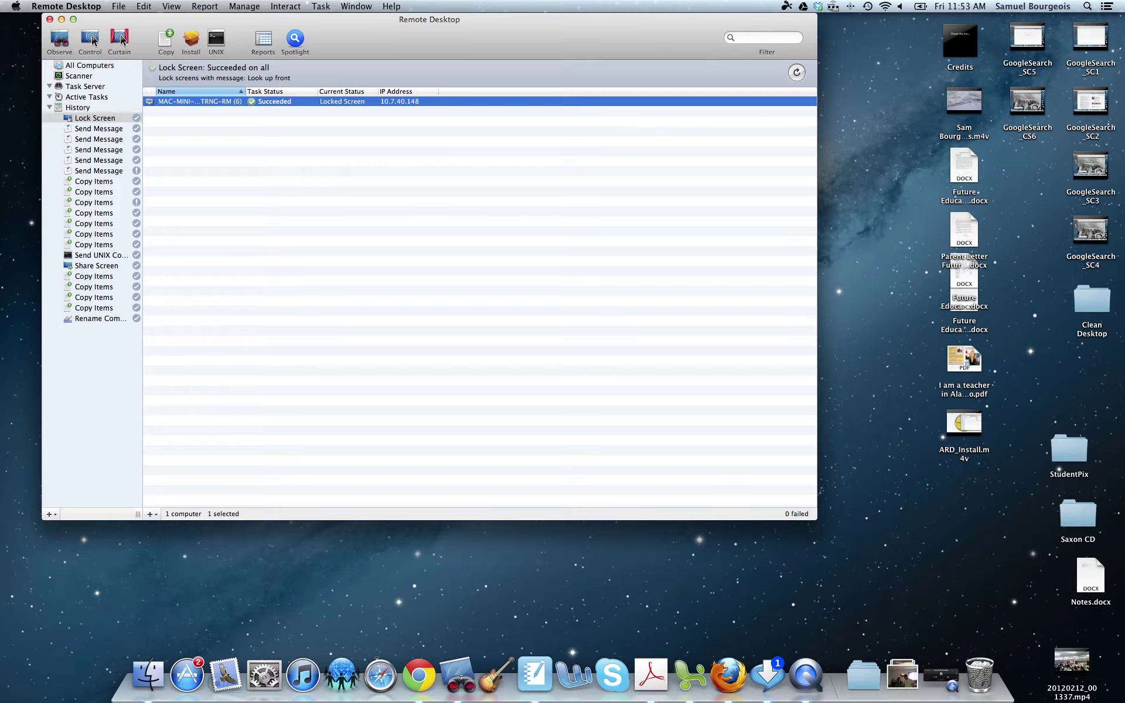
Unlock the screen of MAC-MINI-TECH-TRNG-RM (6)
left_click(285, 6)
left_click(290, 112)
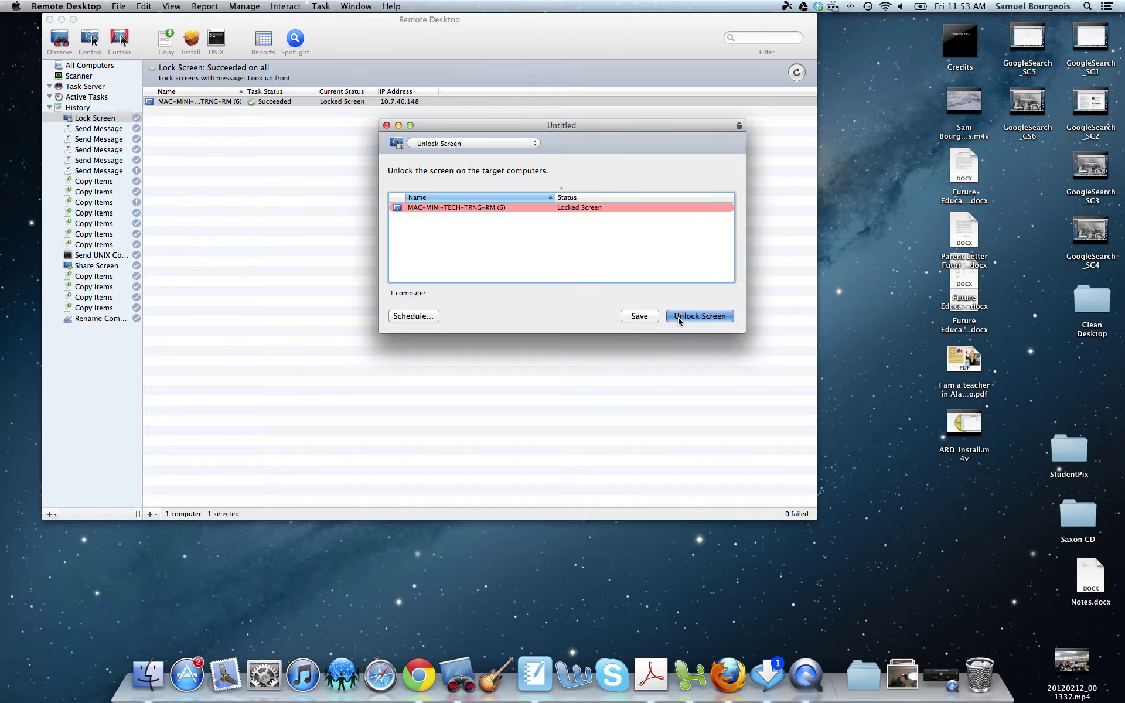
left_click(679, 319)
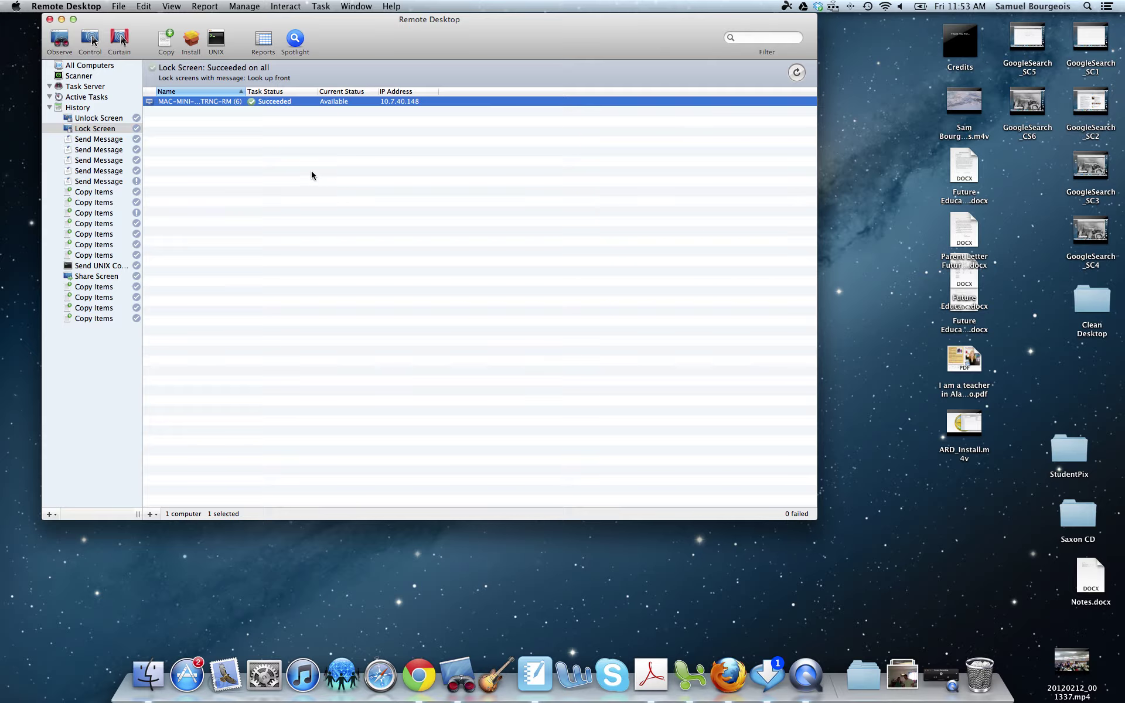
left_click(243, 5)
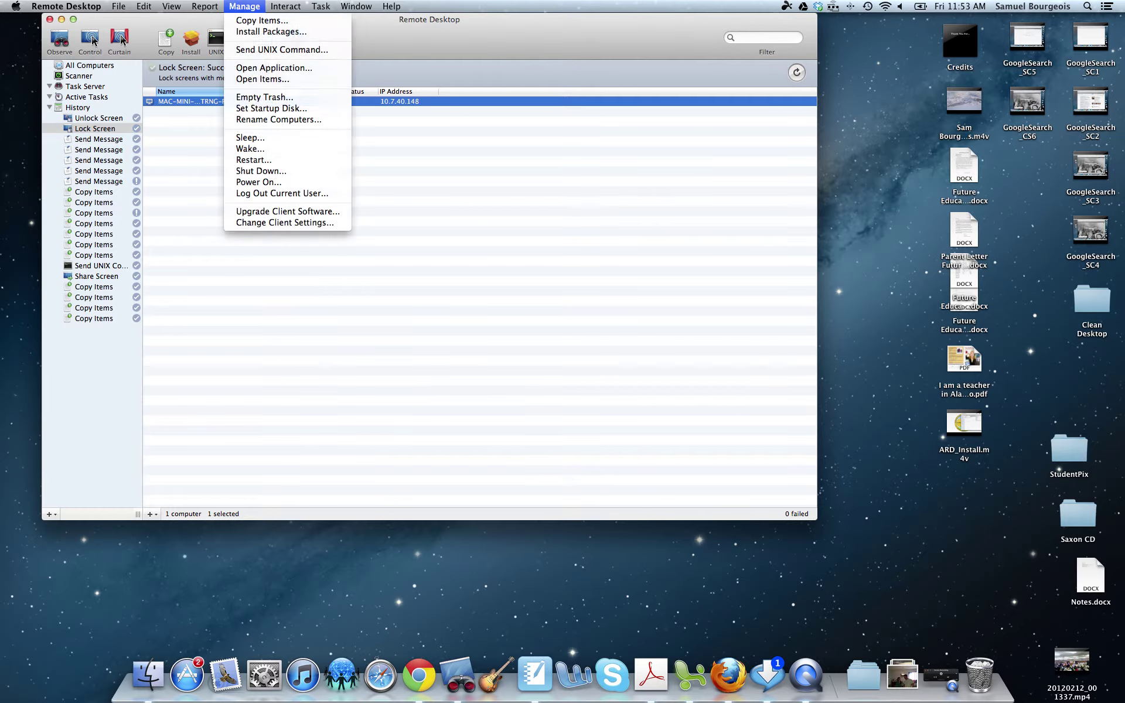
left_click(285, 6)
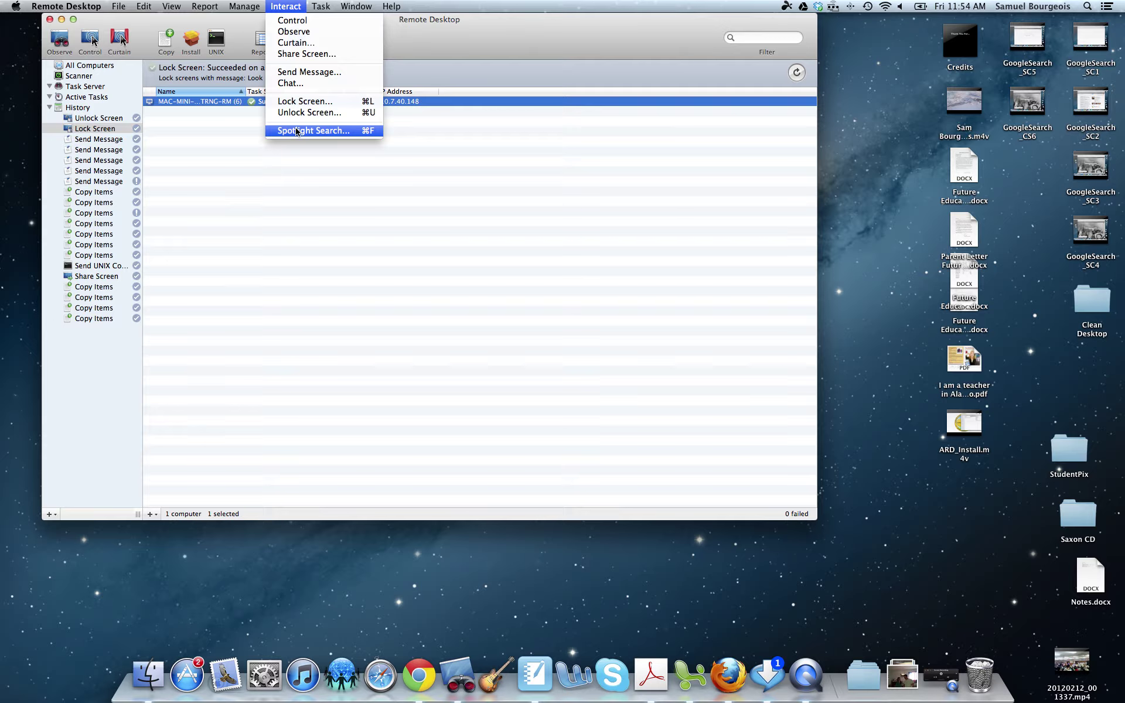
left_click(269, 302)
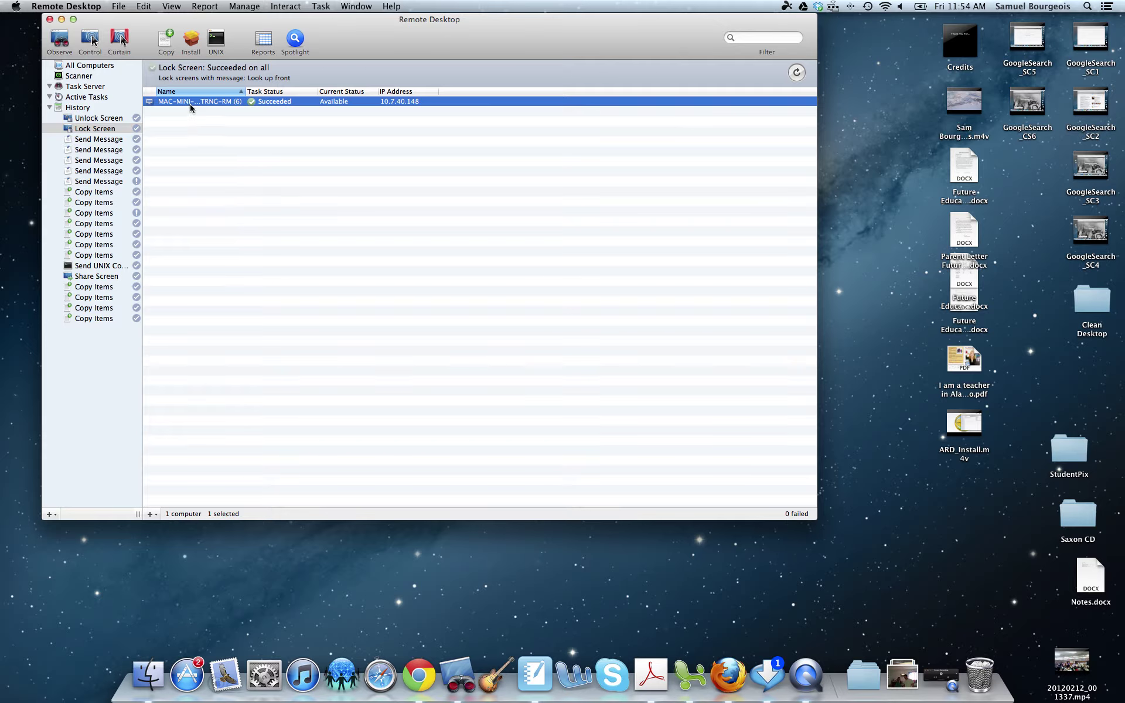
Start a Copy Items task for MAC-MINI-TECH-TRNG-RM (6) and add the desktop file "I am a teacher in Alaska video.pdf"
left_click(286, 6)
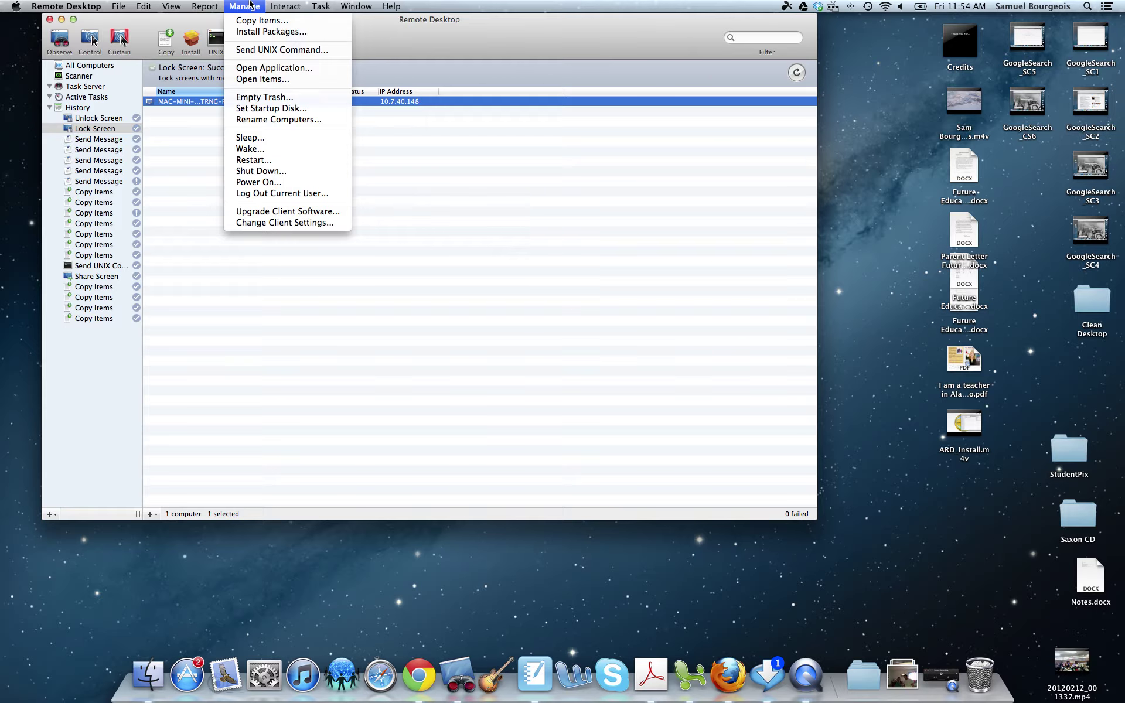
left_click(258, 20)
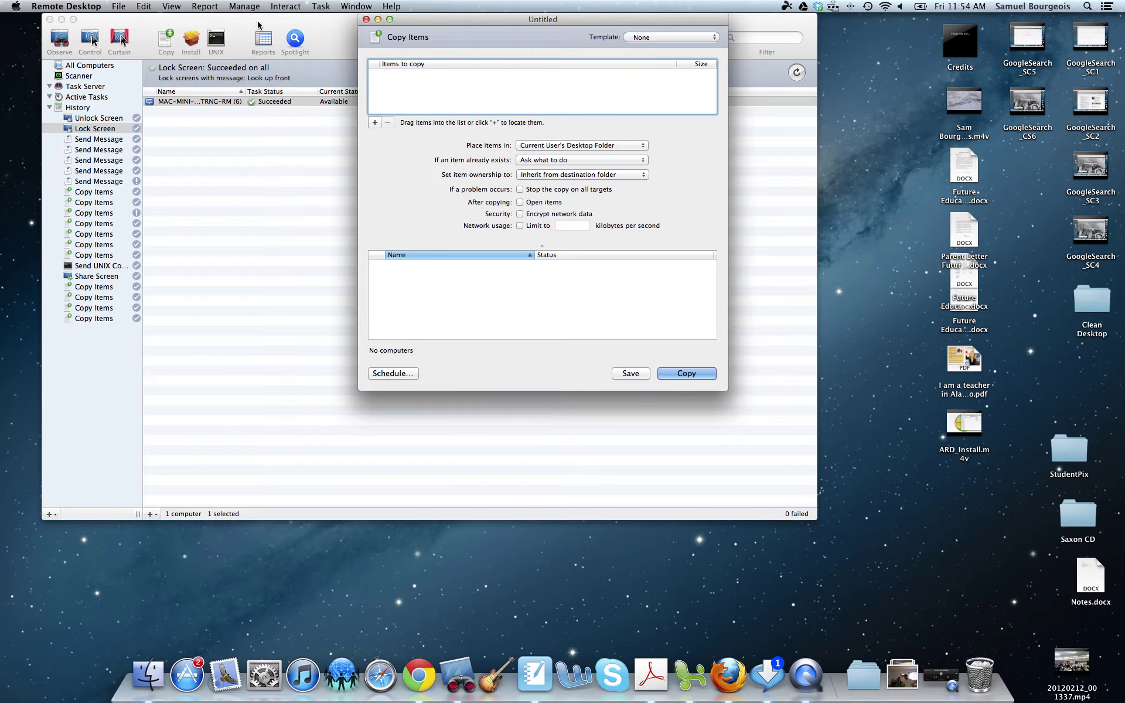
left_click(956, 359)
left_click(965, 358)
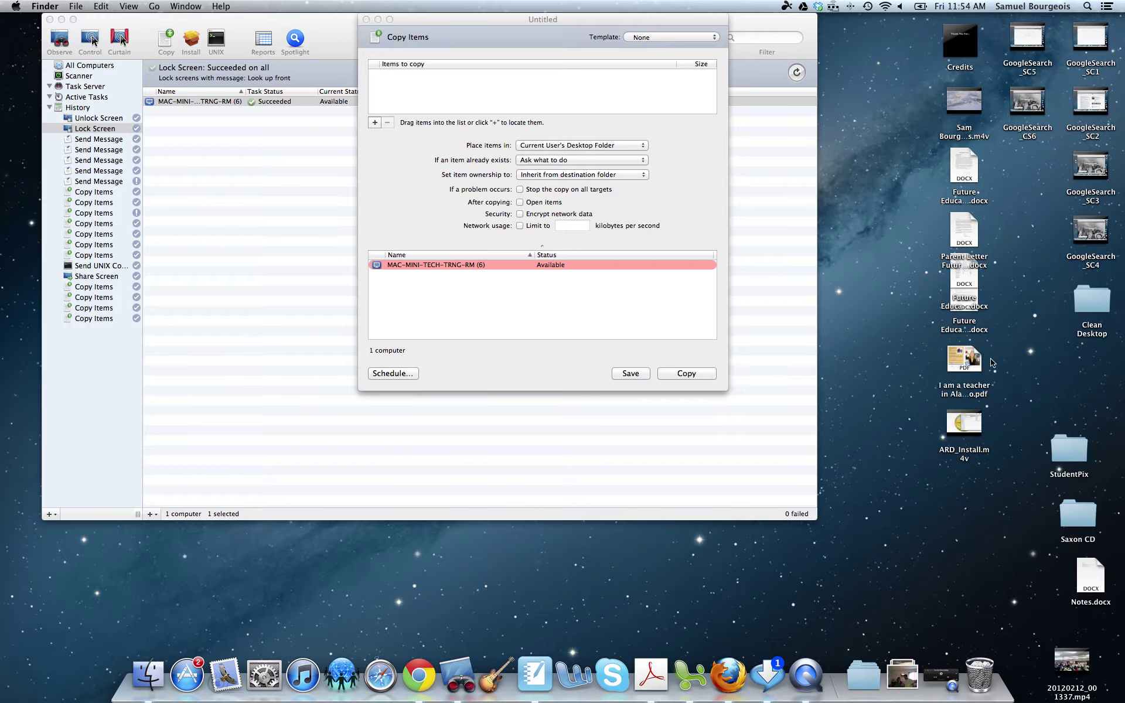
left_click_drag(965, 357, 435, 101)
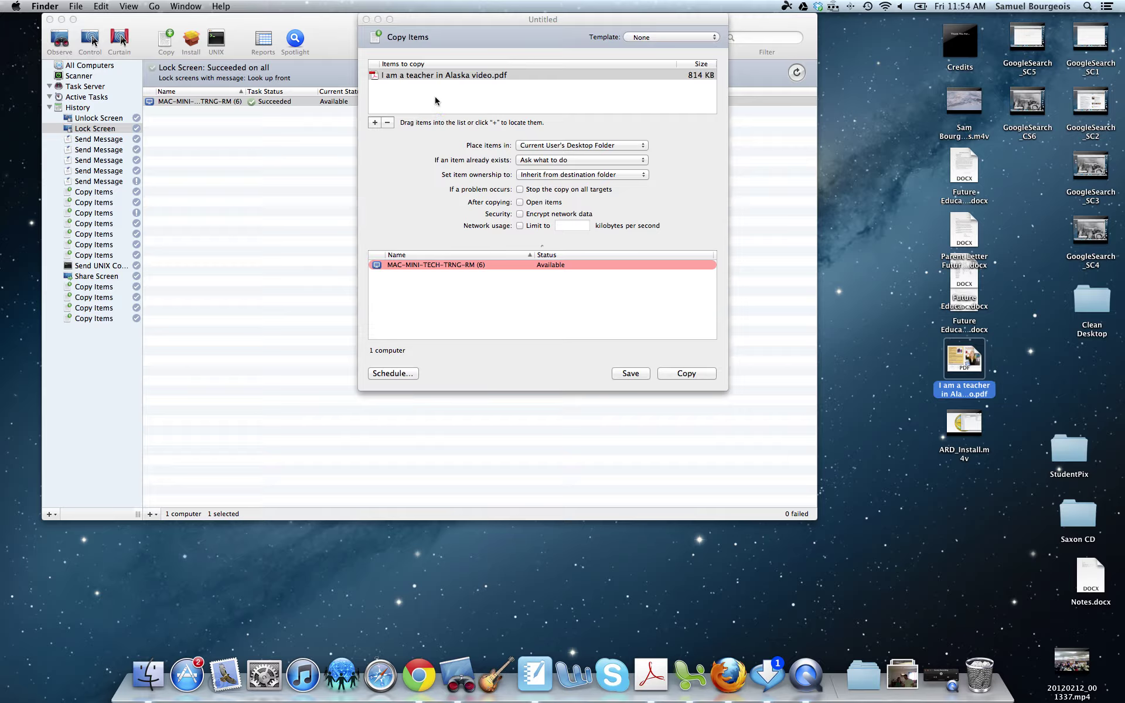
Keep the default destination, duplicate and ownership settings, enable opening items after copying, and run the copy
left_click(553, 148)
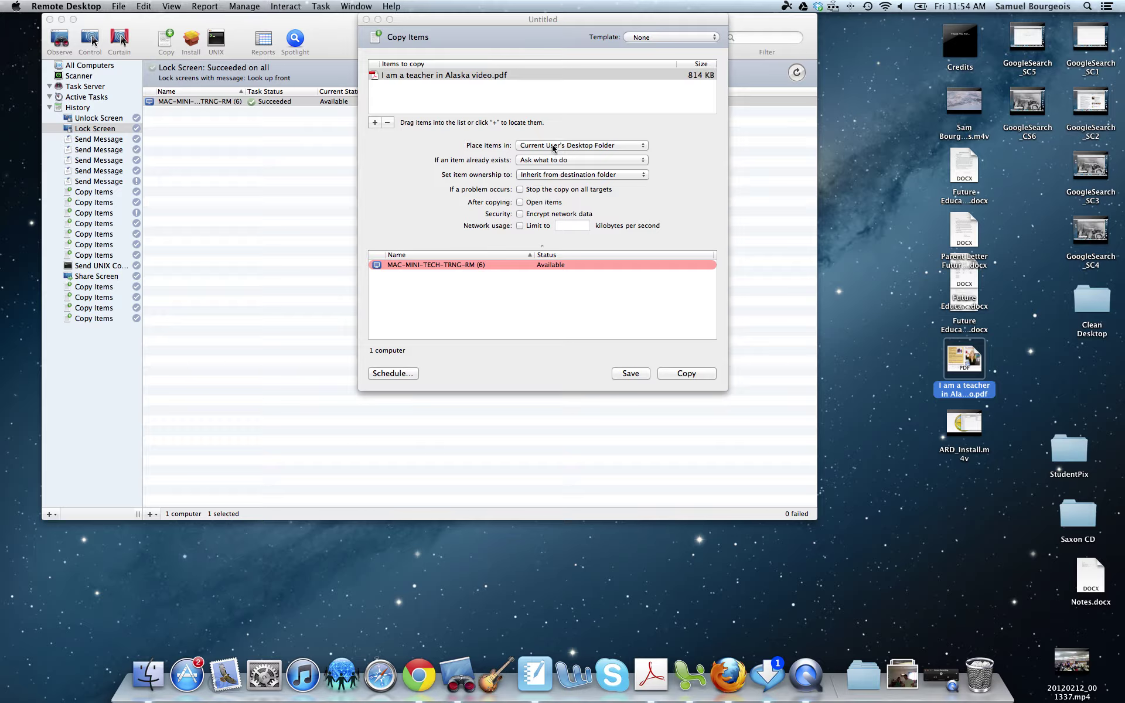
left_click(552, 146)
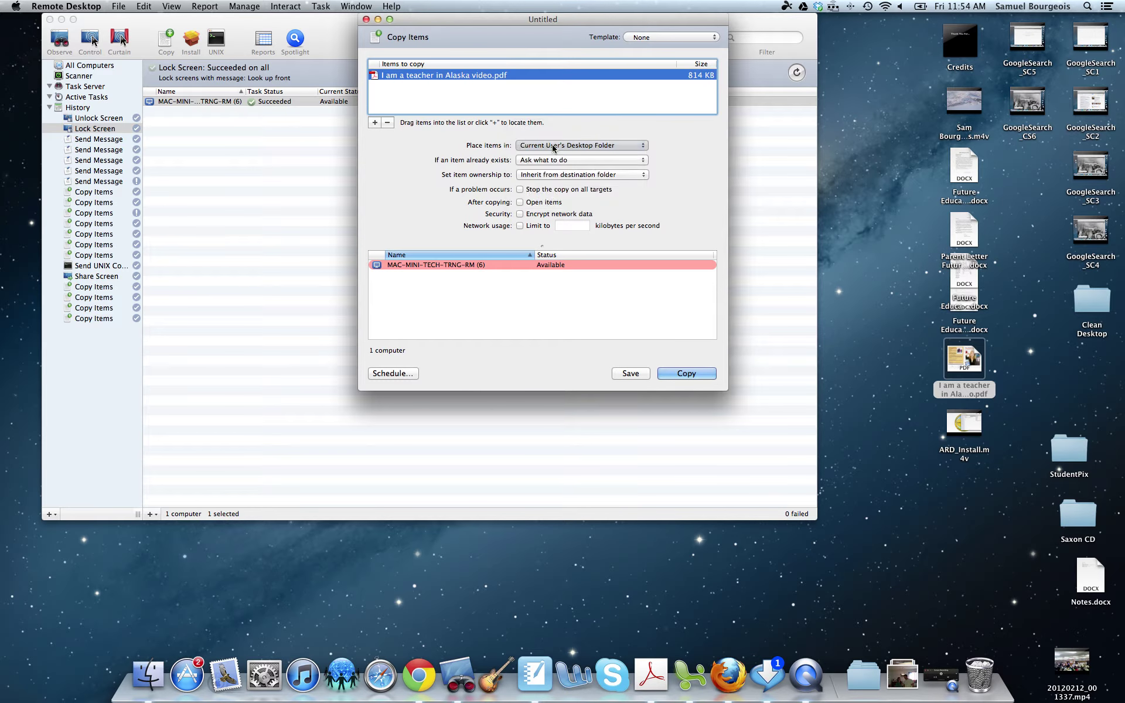
left_click(550, 161)
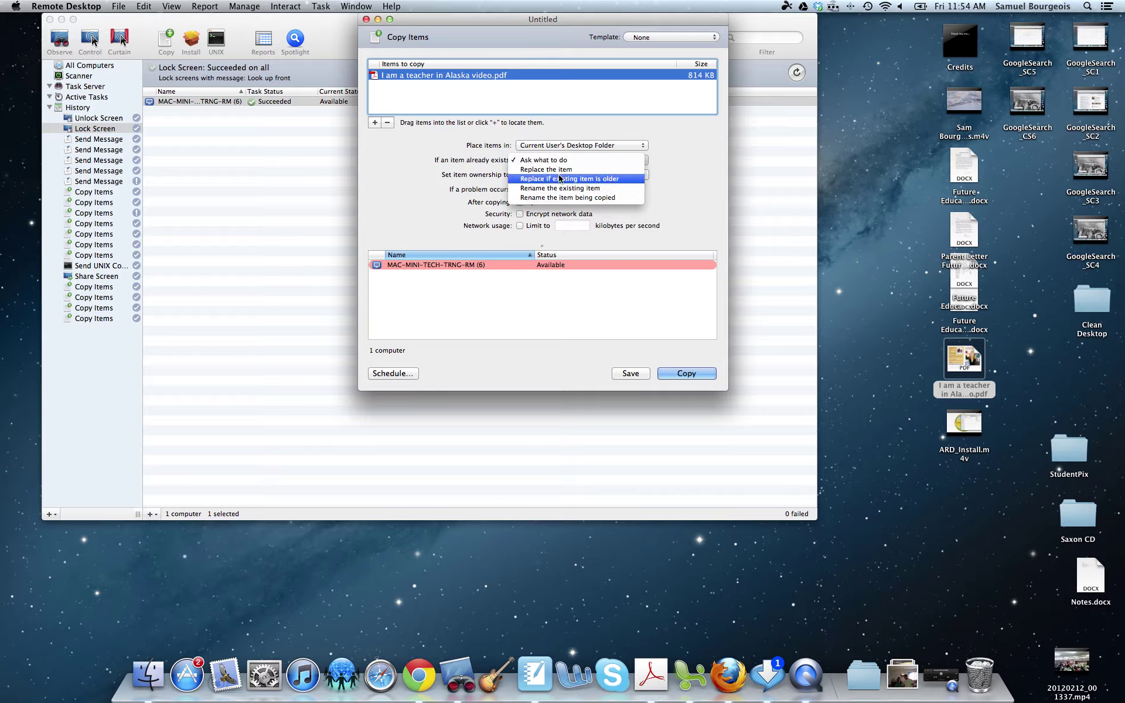
left_click(553, 160)
left_click(554, 177)
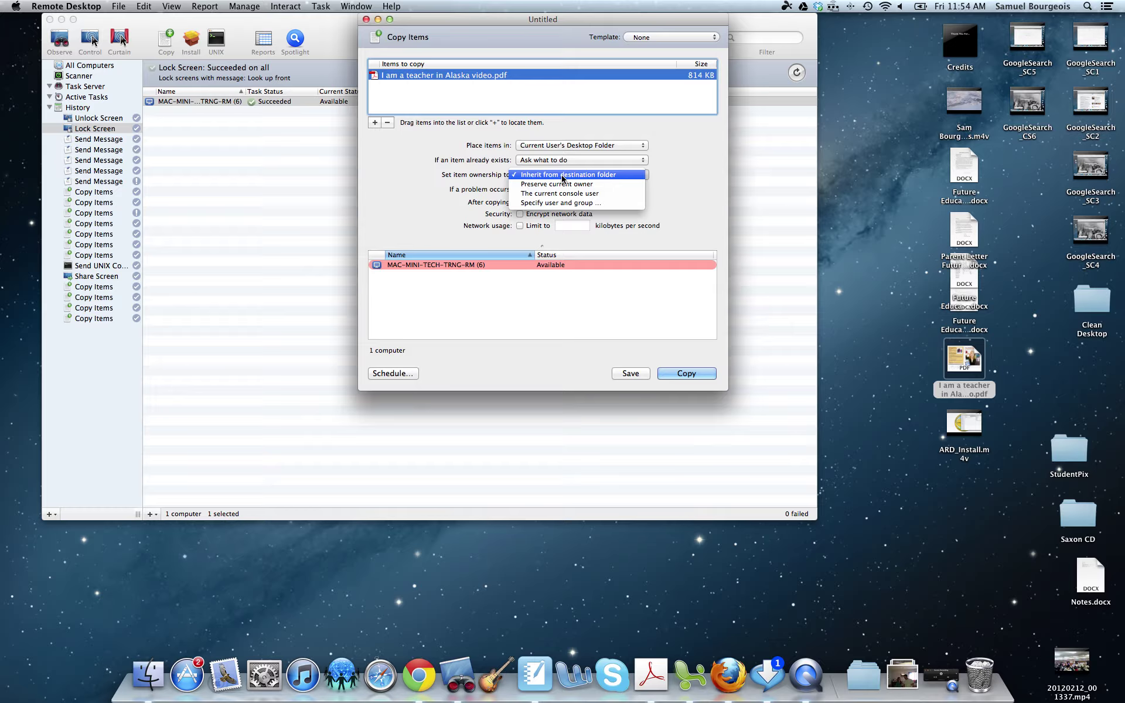
left_click(562, 175)
left_click(520, 202)
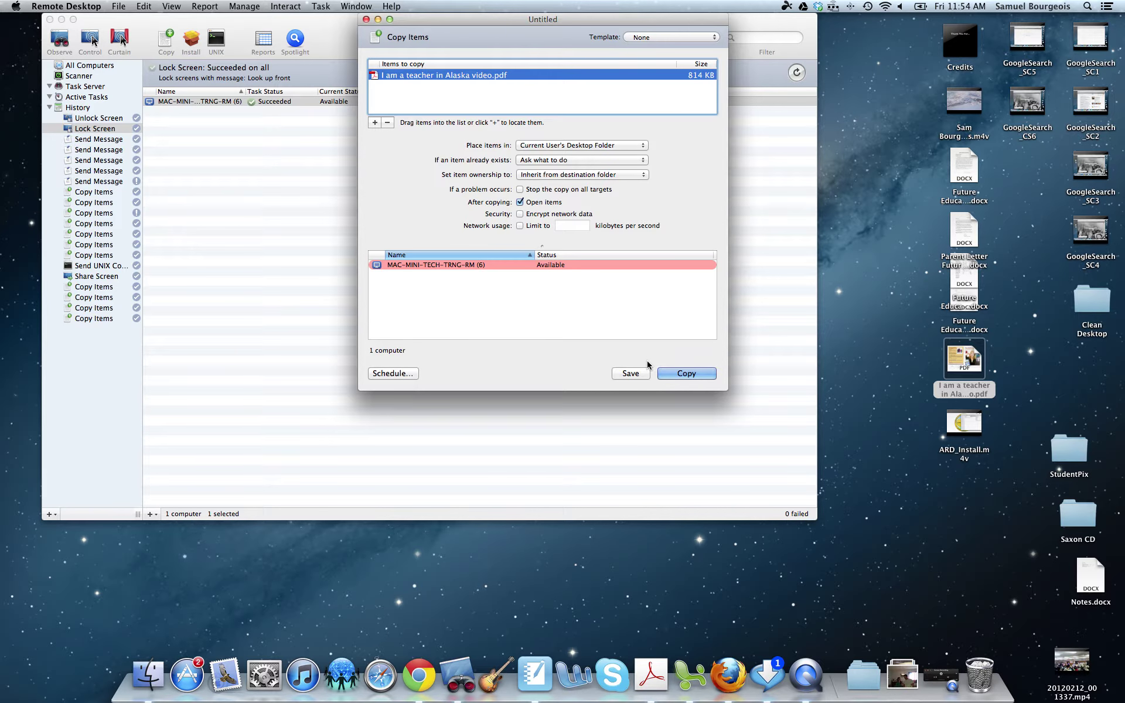
left_click(670, 374)
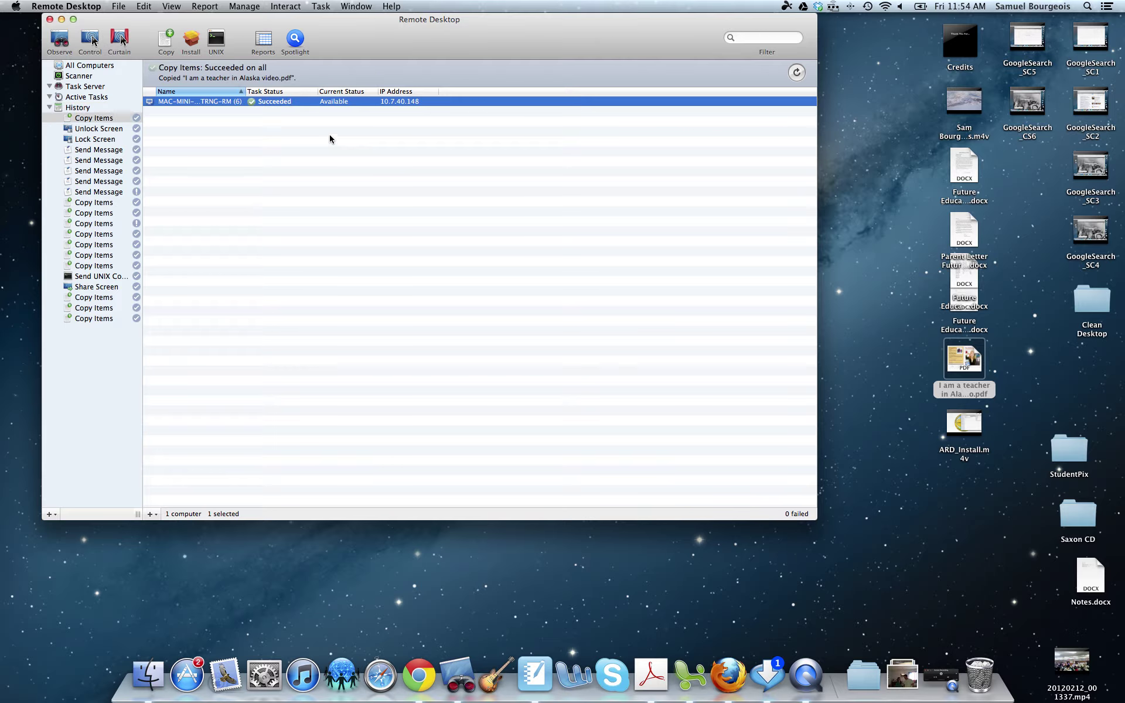
Observe the remote Mac's screen, close the copied PDF there, and reposition the remote window to clear space on the local desktop
left_click(59, 38)
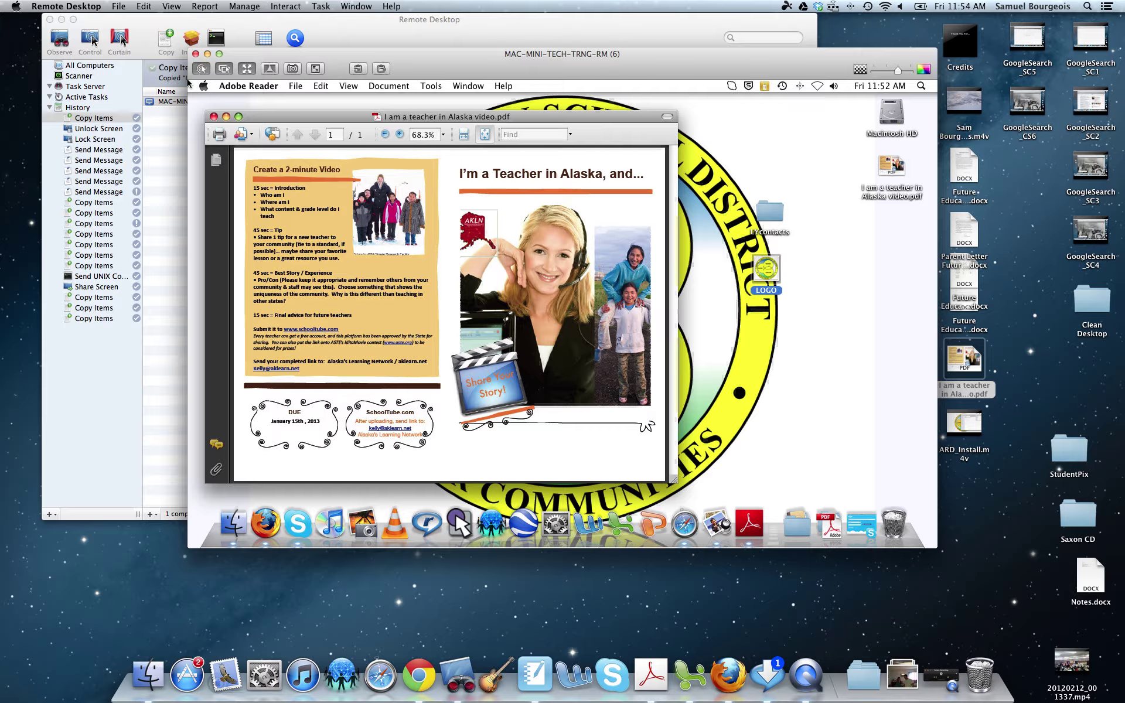
left_click(214, 118)
left_click(609, 212)
left_click_drag(700, 78, 588, 107)
left_click_drag(652, 309, 859, 323)
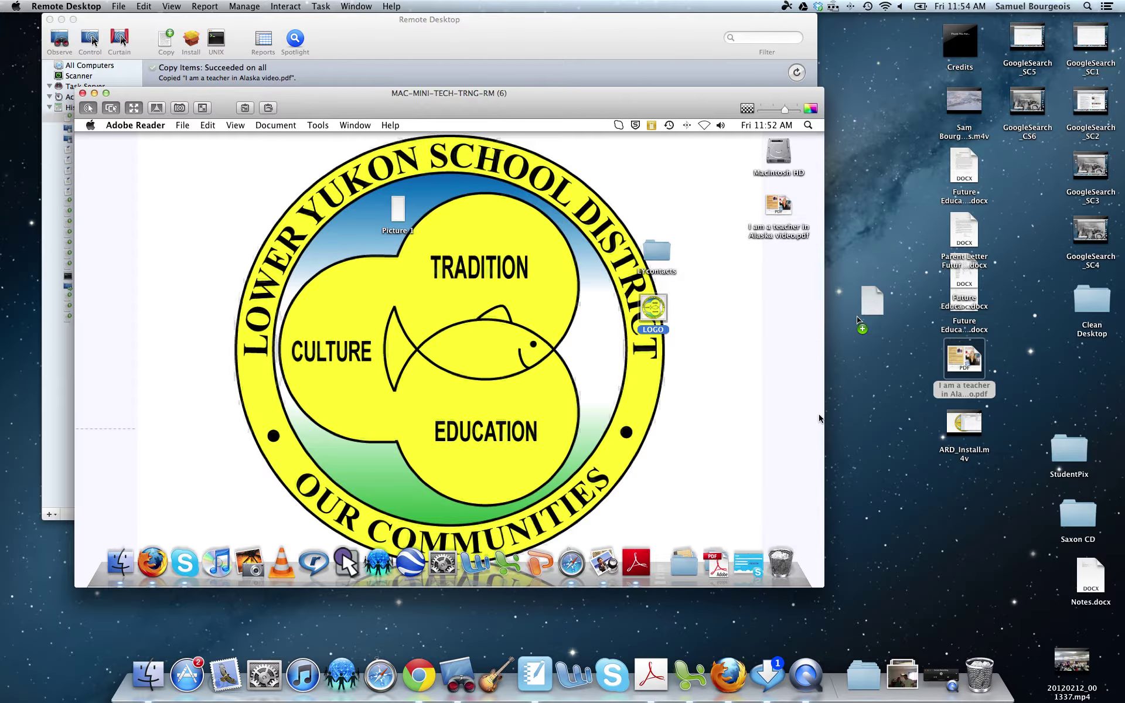
left_click_drag(1030, 175, 961, 529)
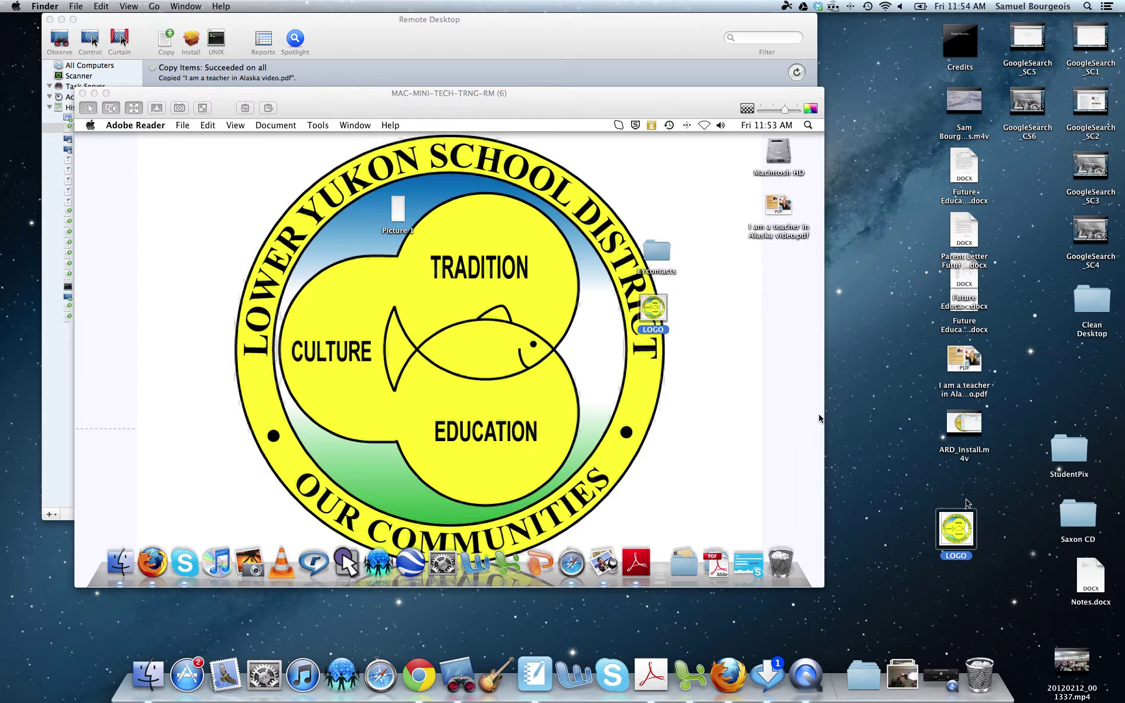
left_click(1091, 311)
left_click(1073, 514)
left_click(1040, 346)
Copy LOGO from the local desktop to the remote Mac, resolving the duplicate with "Replace the item"
left_click_drag(959, 516, 737, 361)
left_click(823, 348)
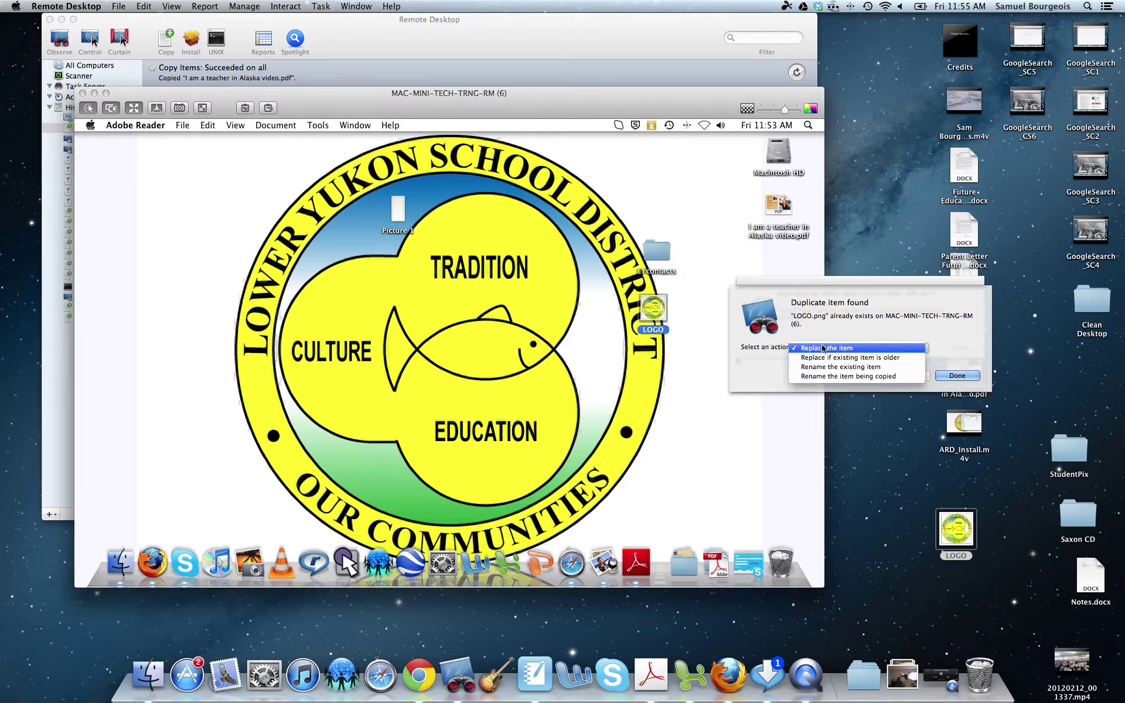
left_click(945, 375)
left_click(944, 375)
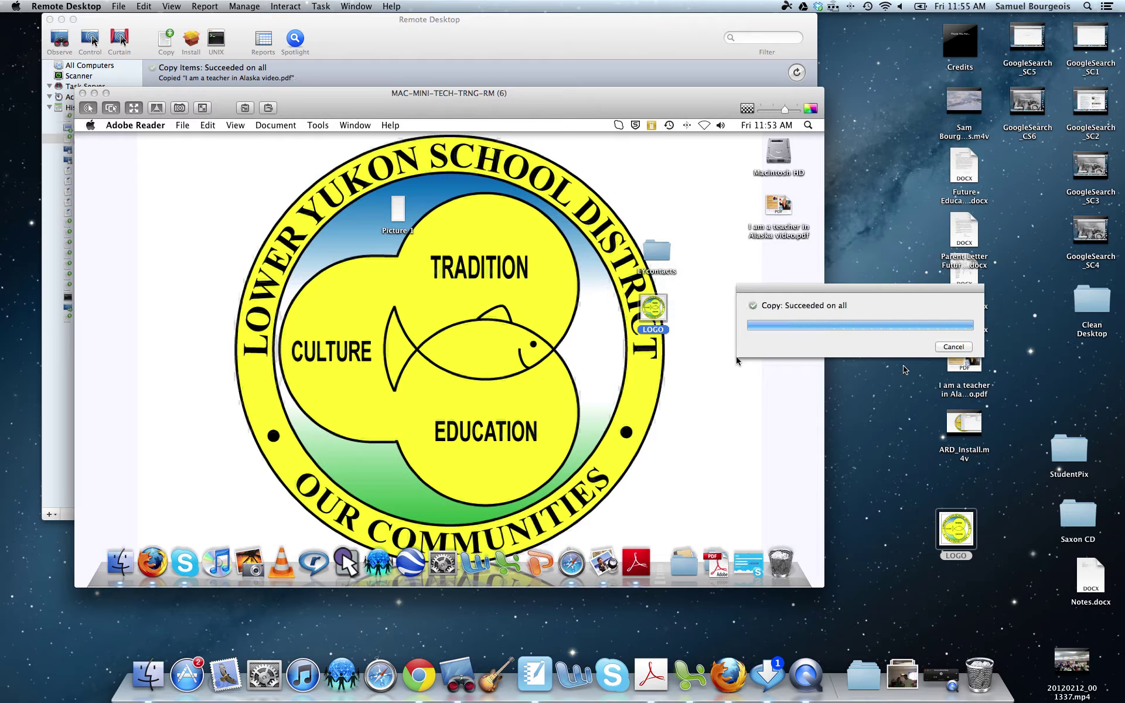
Trash the remote desktop's LOGO file, then copy the local LOGO onto the remote desktop again and close the remote window
left_click_drag(653, 307, 792, 561)
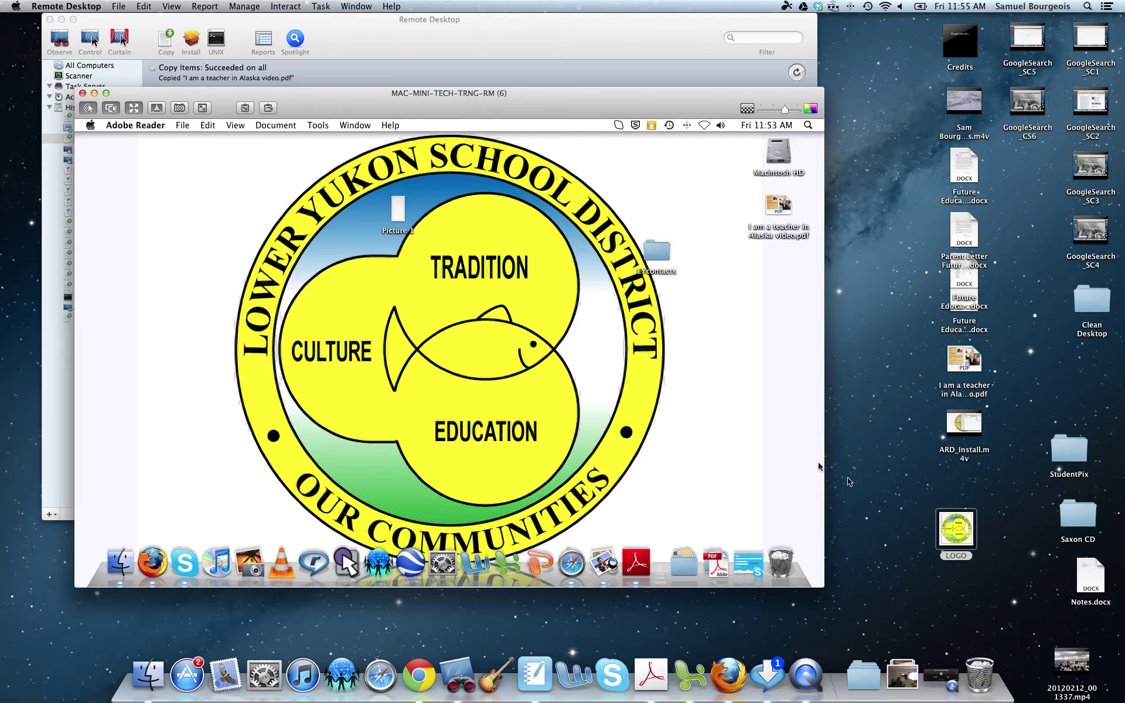
left_click_drag(953, 527, 705, 354)
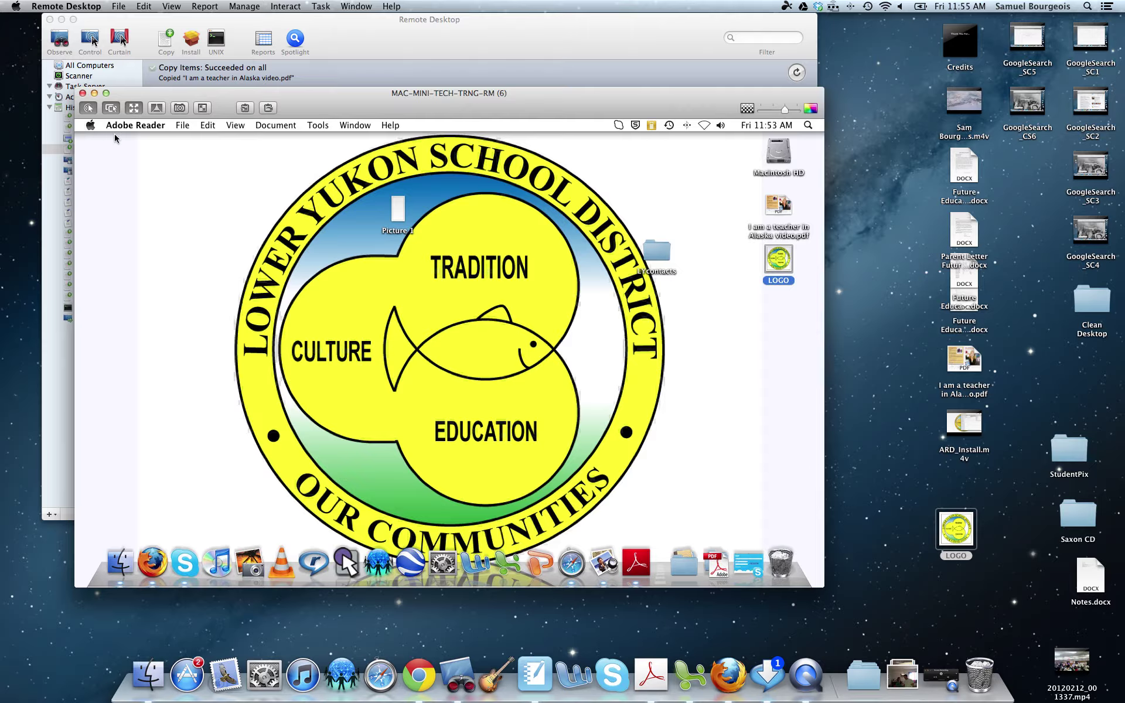
left_click(83, 93)
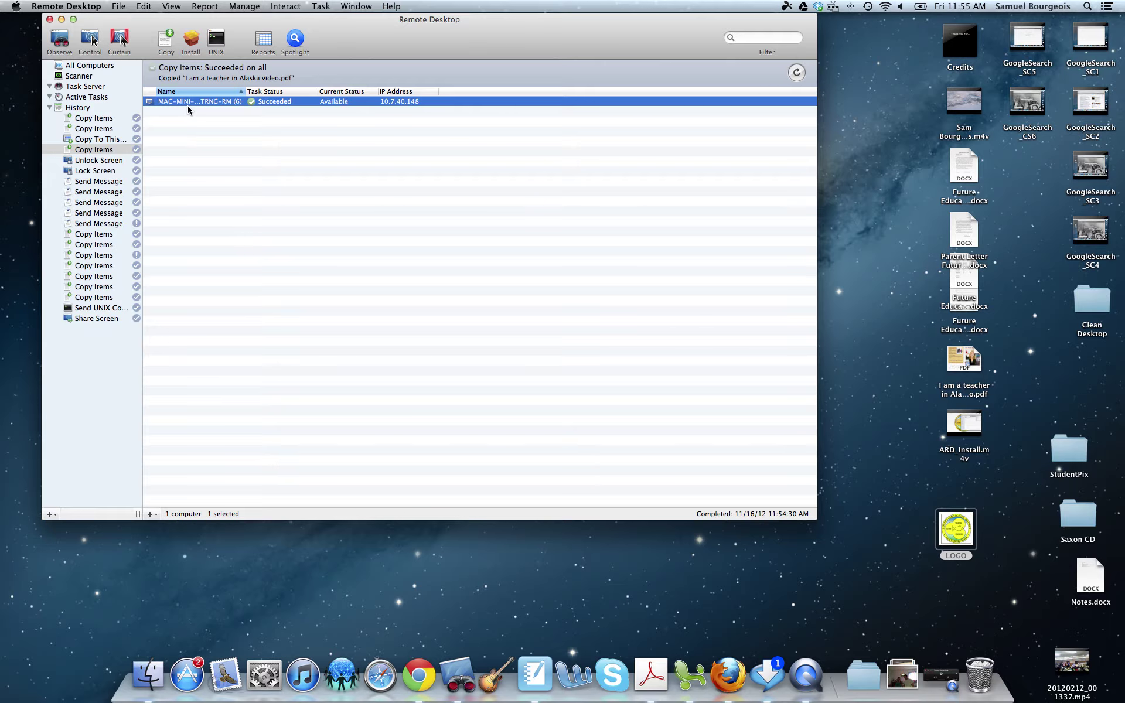
Create a new computer list named "First Hour"
left_click(52, 513)
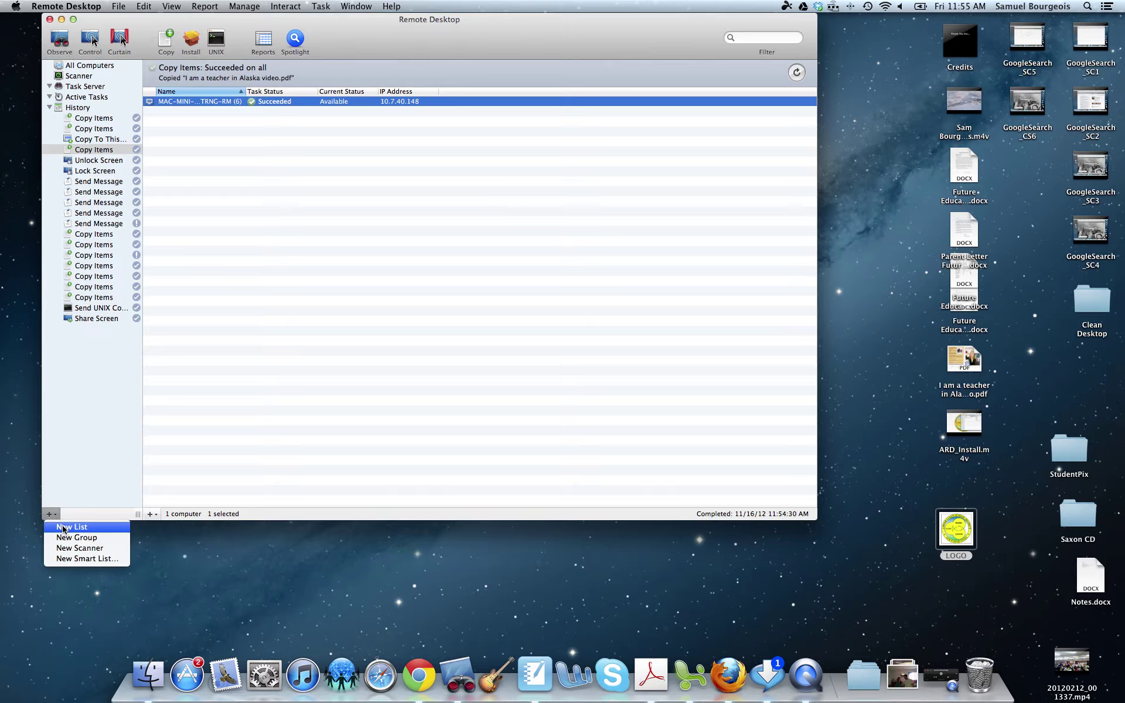
left_click(67, 527)
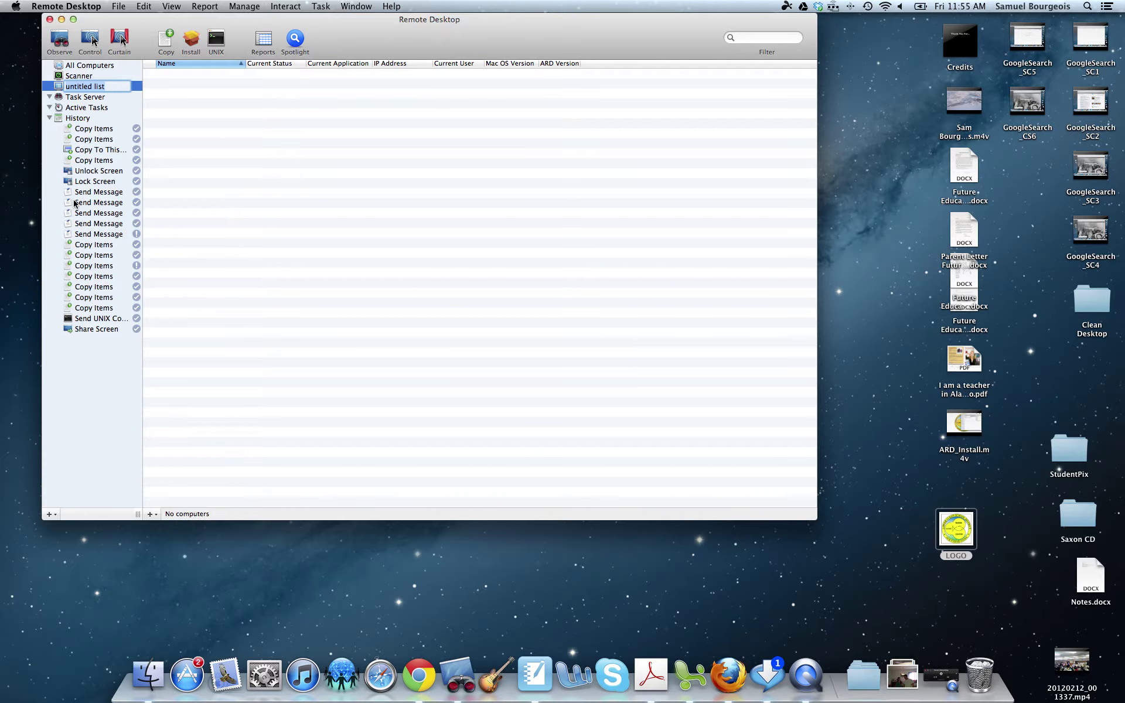
type("First Hour")
Add MAC-MINI-TECH-TRNG-RM (6) from the Scanner to the First Hour list and open that list
left_click(90, 77)
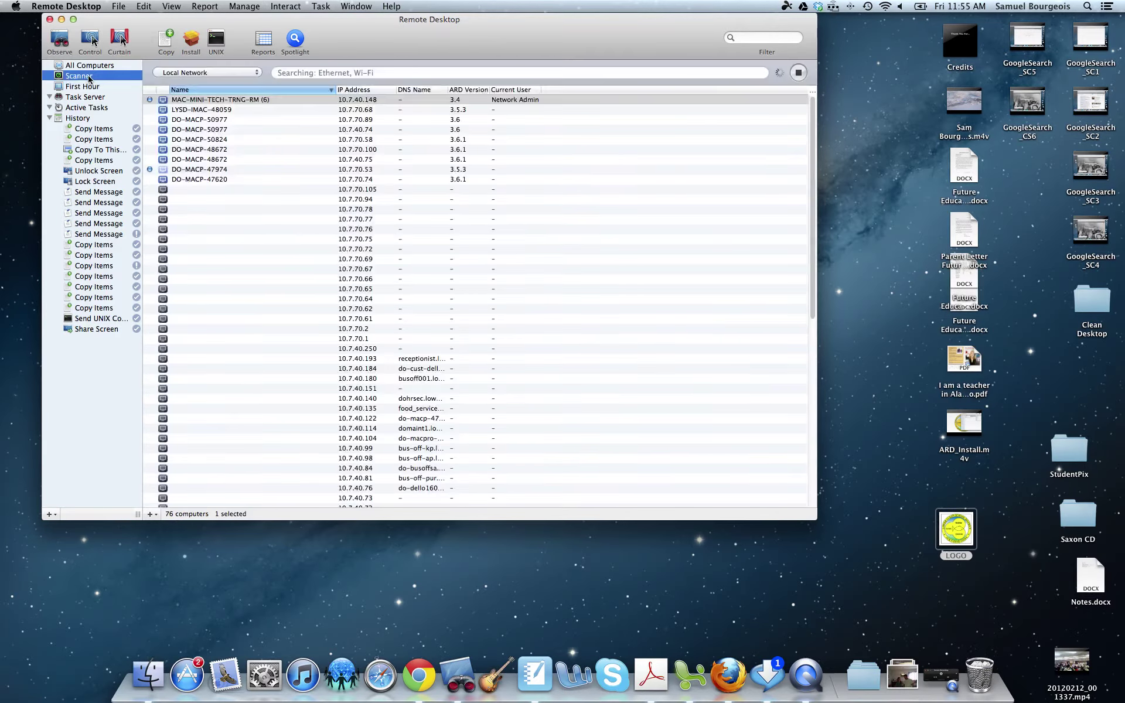
left_click(217, 99)
left_click_drag(217, 100, 94, 89)
left_click(93, 86)
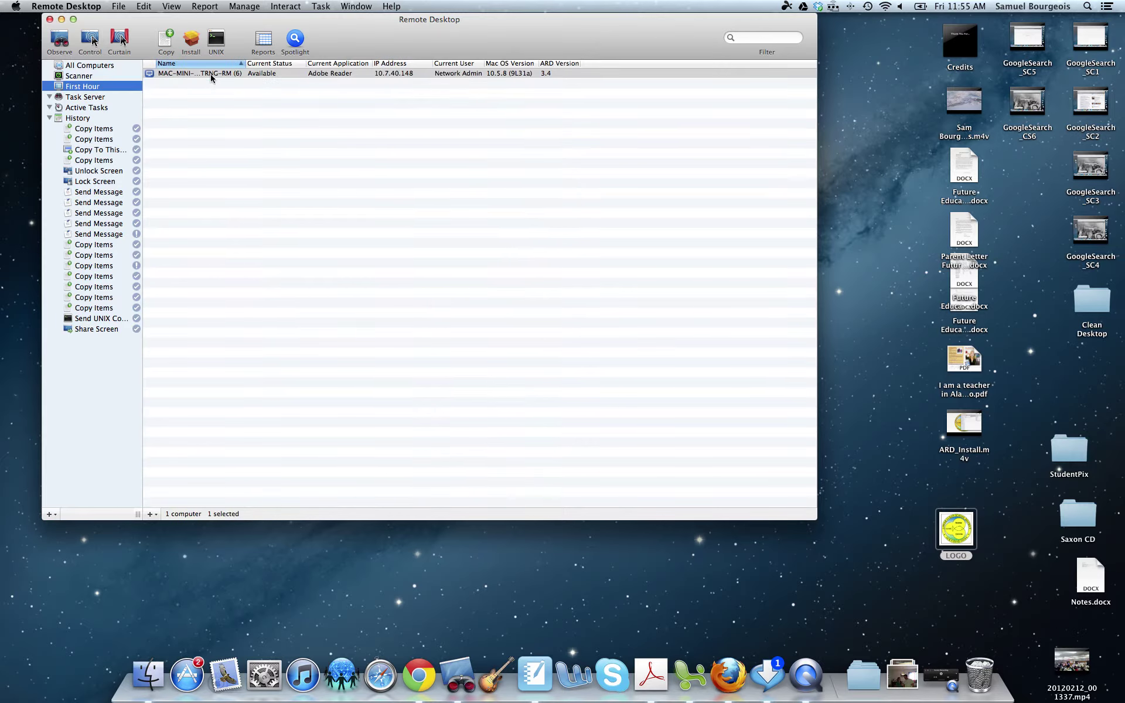
left_click(211, 74)
Add LYSD-IMAC-48059 from the Scanner to the First Hour list using the prefilled login, and reopen the list
left_click(75, 76)
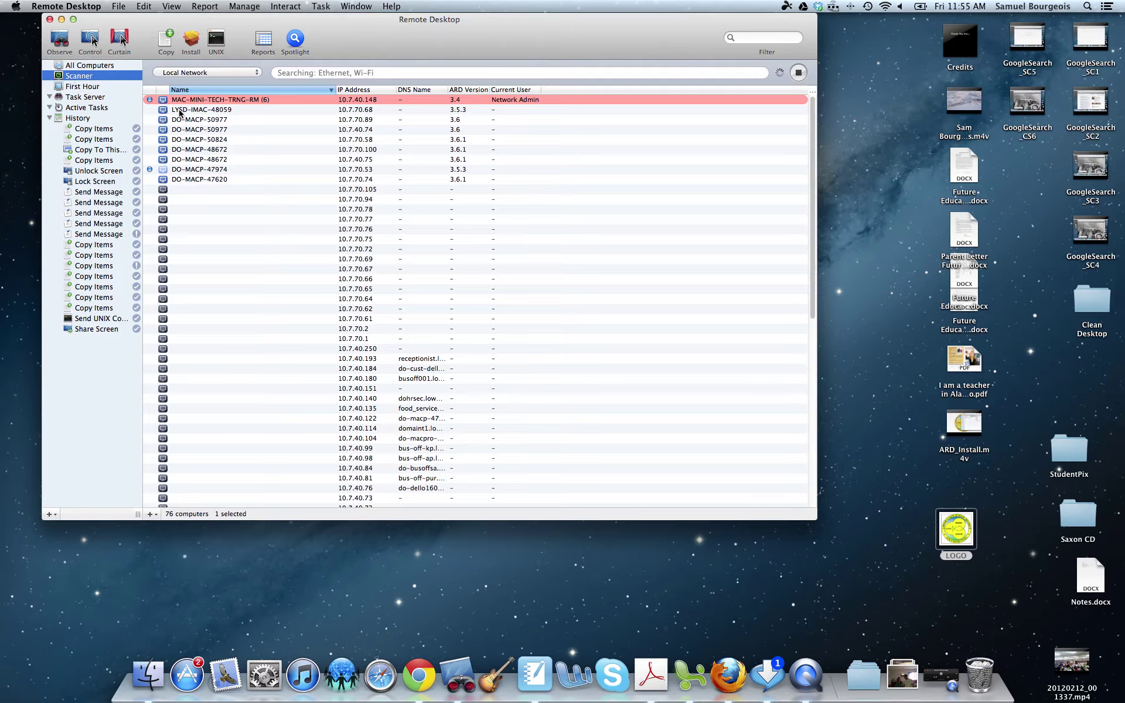
left_click_drag(194, 112, 85, 88)
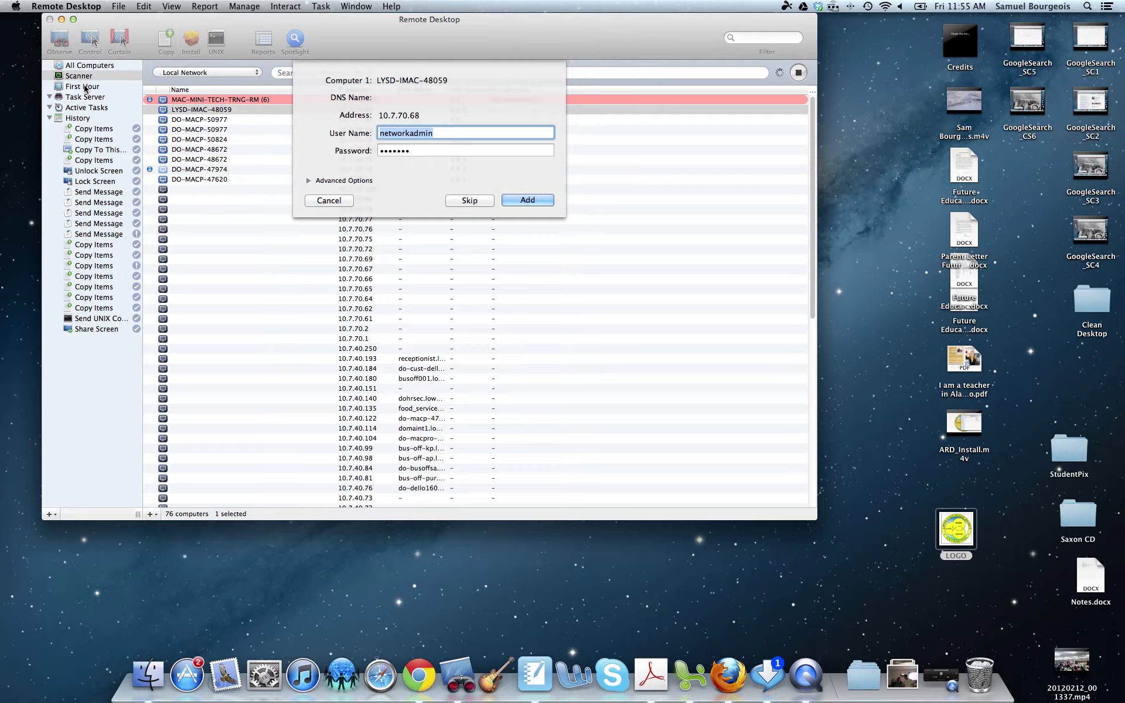
left_click(514, 201)
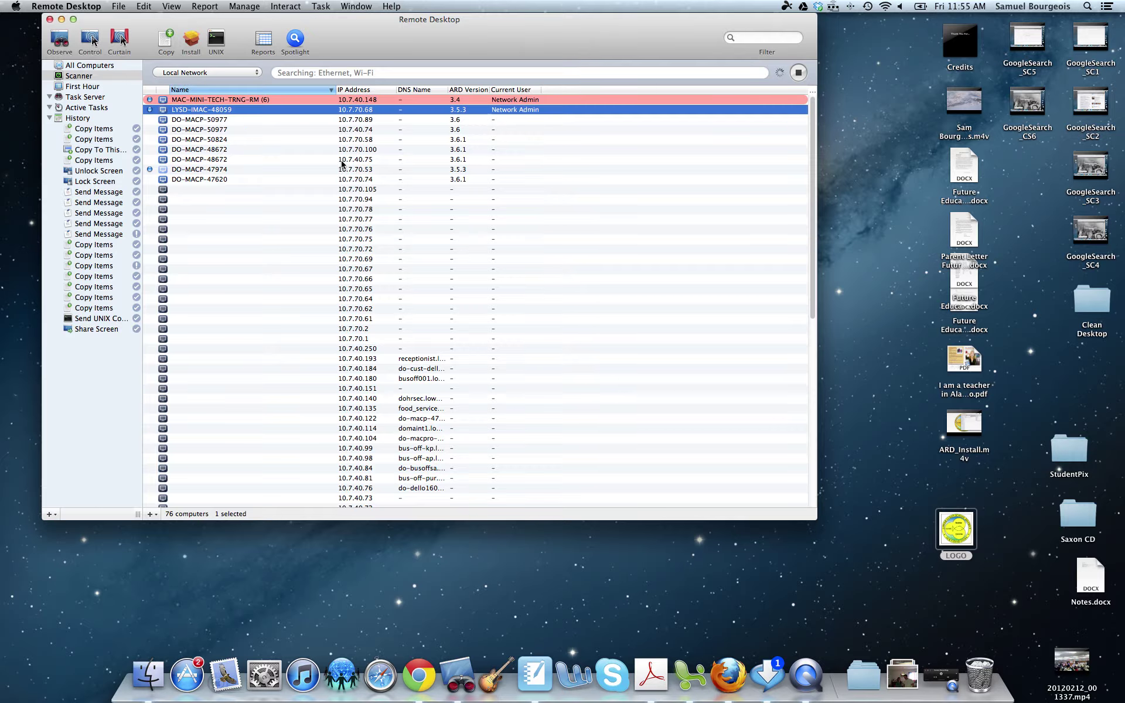
left_click(84, 88)
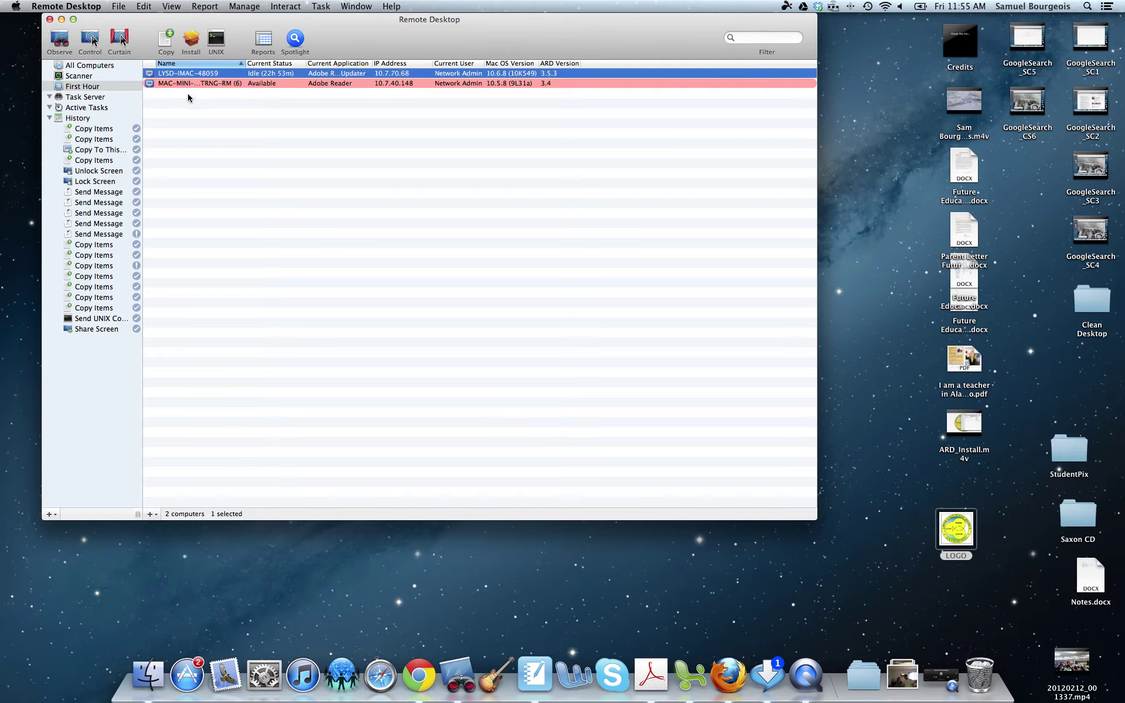
Select both computers in the First Hour list together
left_click(185, 84)
left_click(187, 76)
left_click(185, 84, "shift")
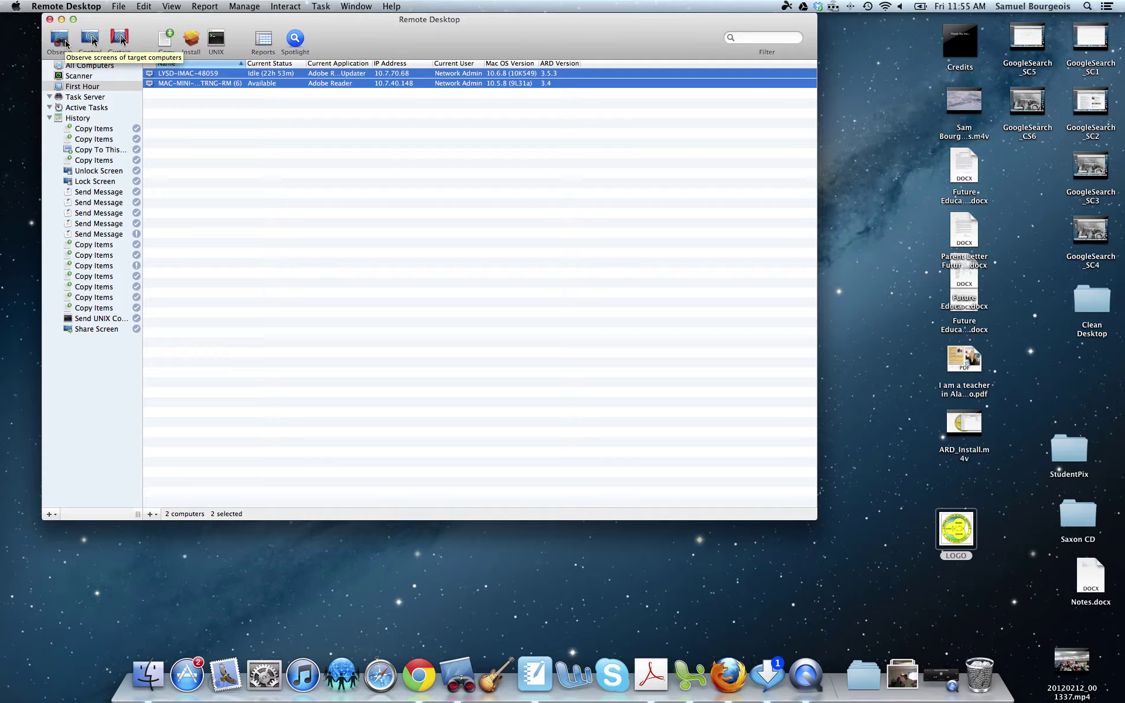
Start a Copy Items task for MAC-MINI-TECH-TRNG-RM (6) alone and enable opening the items after copying
left_click(212, 84)
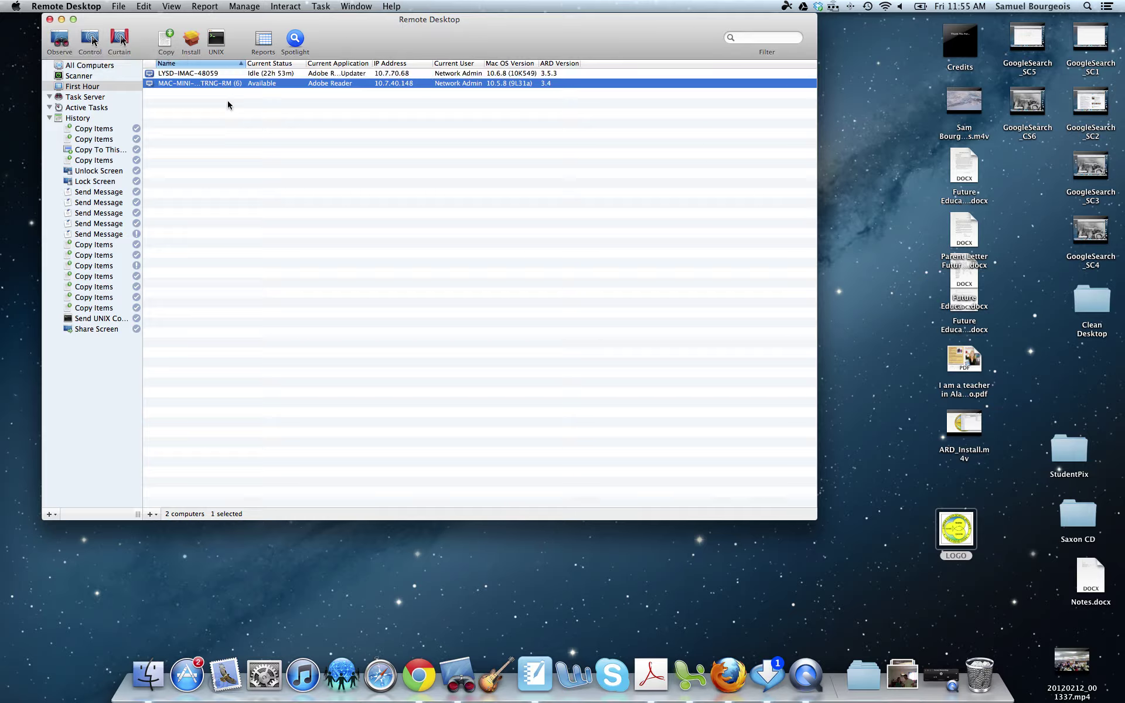
left_click(167, 43)
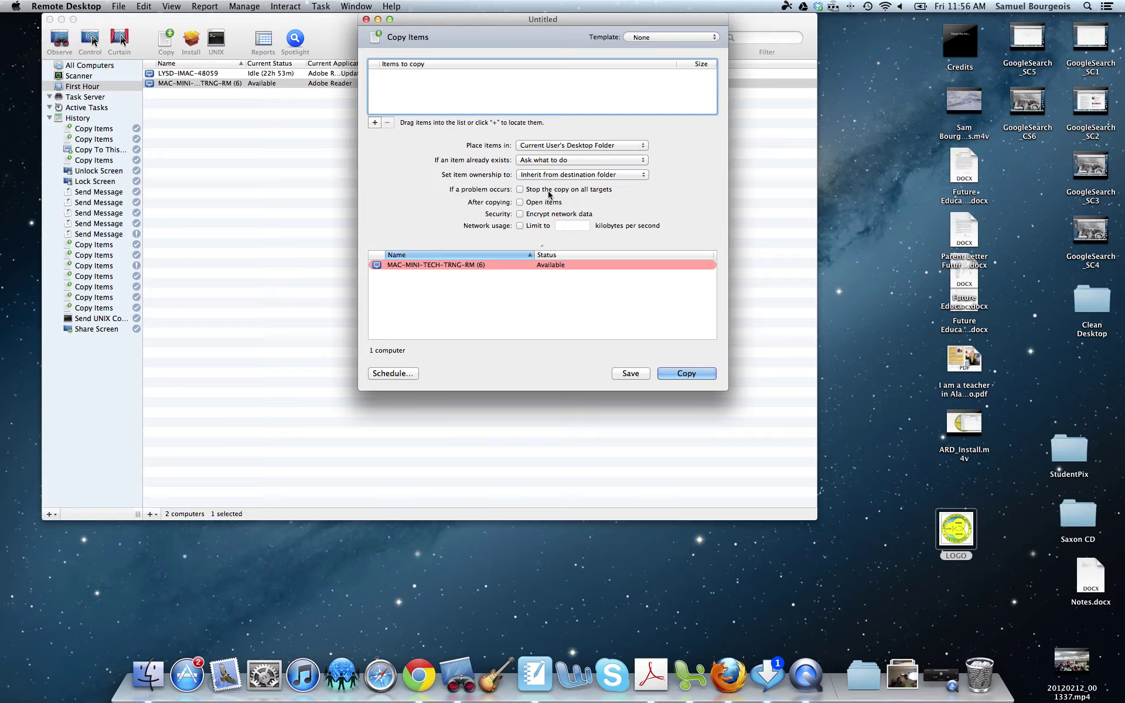
left_click(530, 203)
Add the desktop LOGO file to the copy task and copy it, replacing the duplicate item on the target computer
left_click_drag(969, 375, 442, 98)
left_click_drag(994, 360, 498, 94)
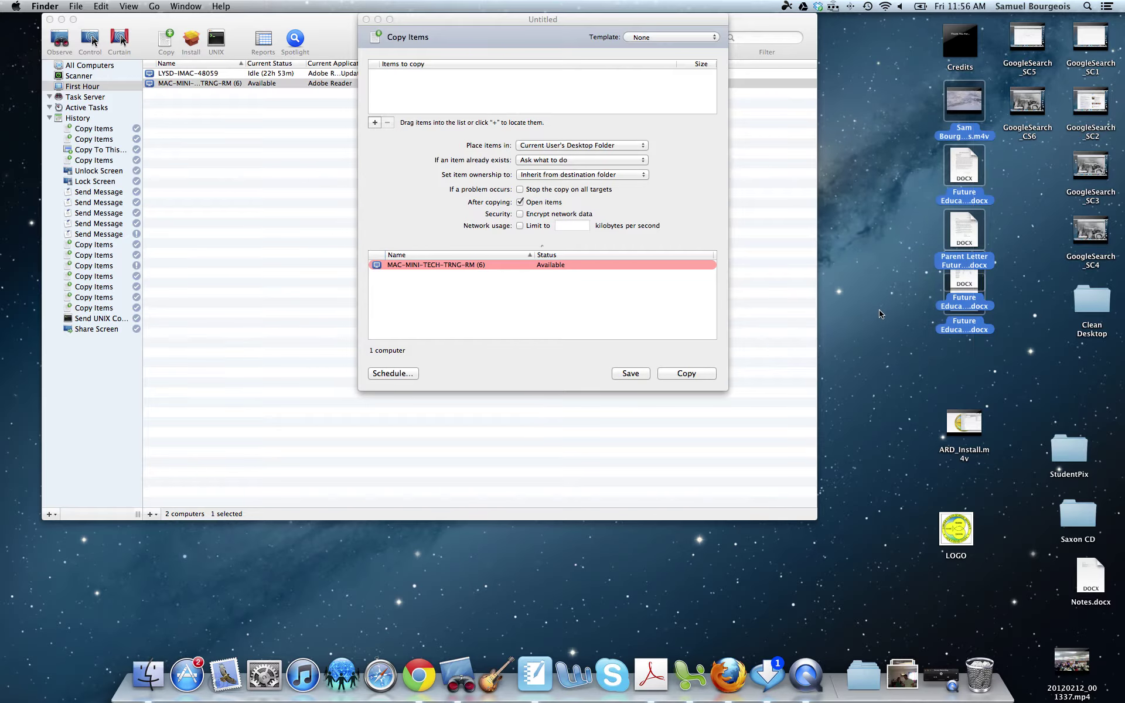
left_click(954, 338)
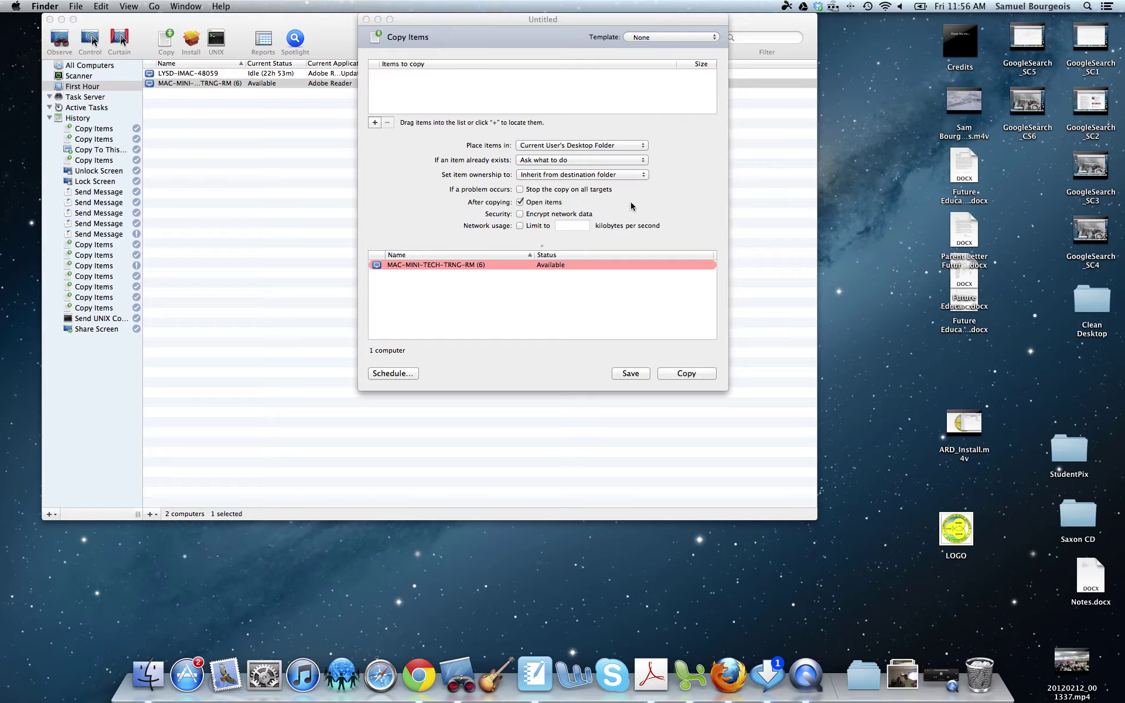
left_click(506, 121)
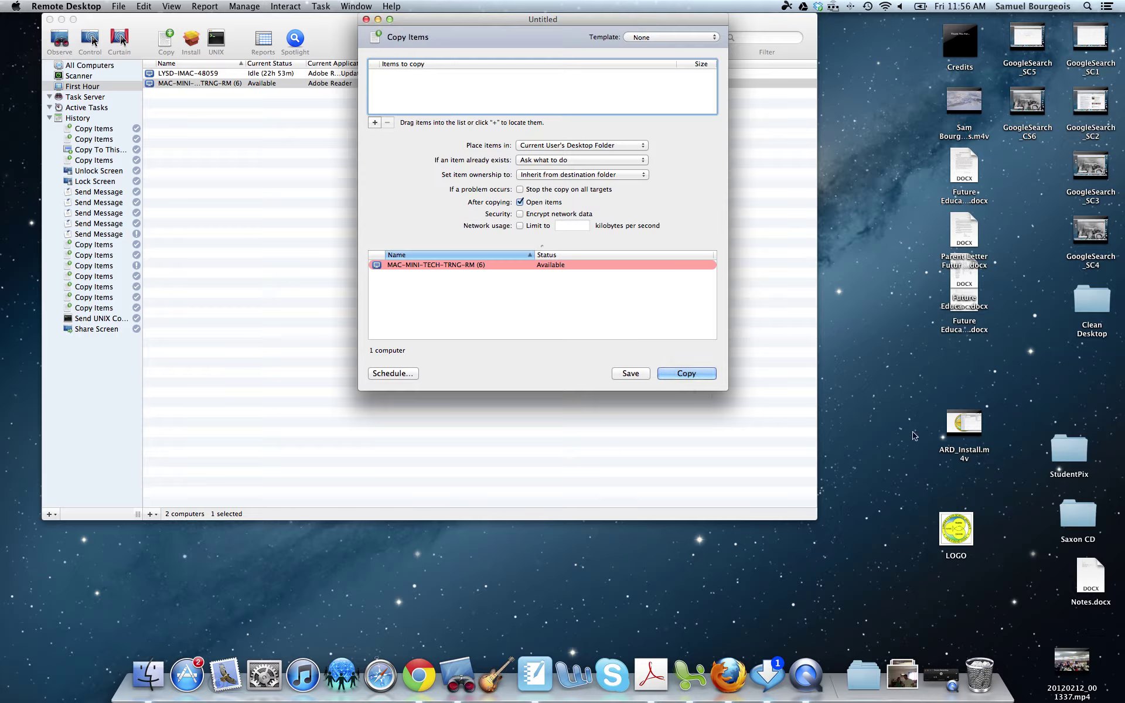
left_click_drag(549, 109, 498, 100)
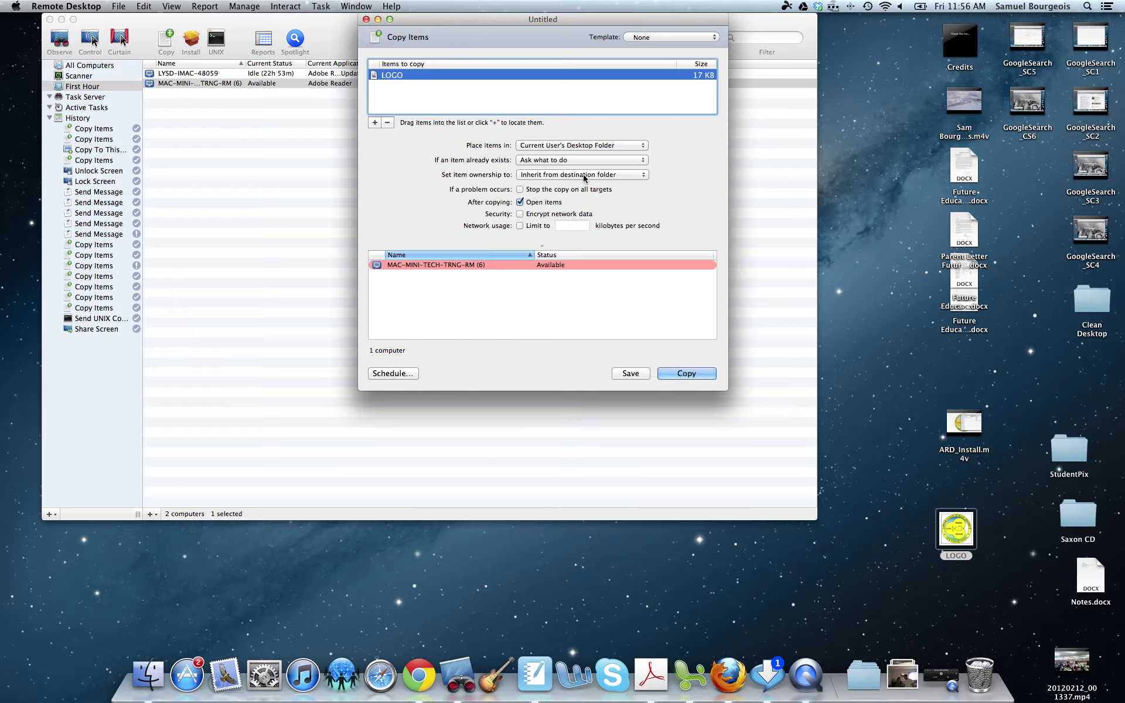
left_click(674, 373)
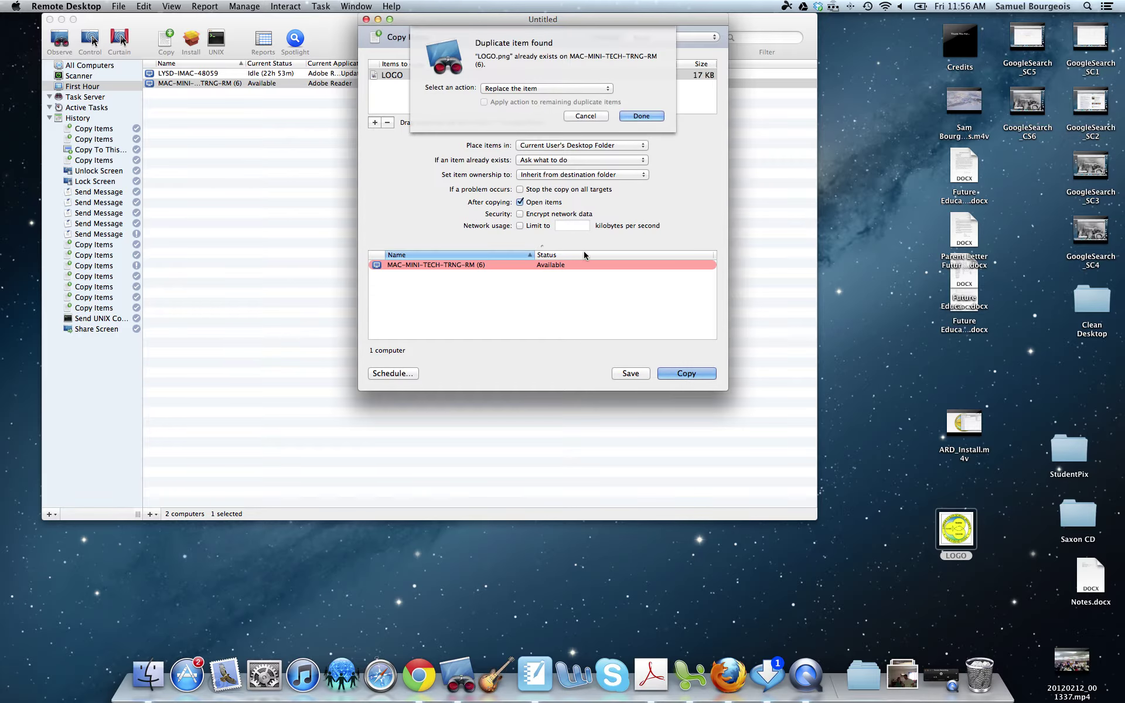
left_click(634, 117)
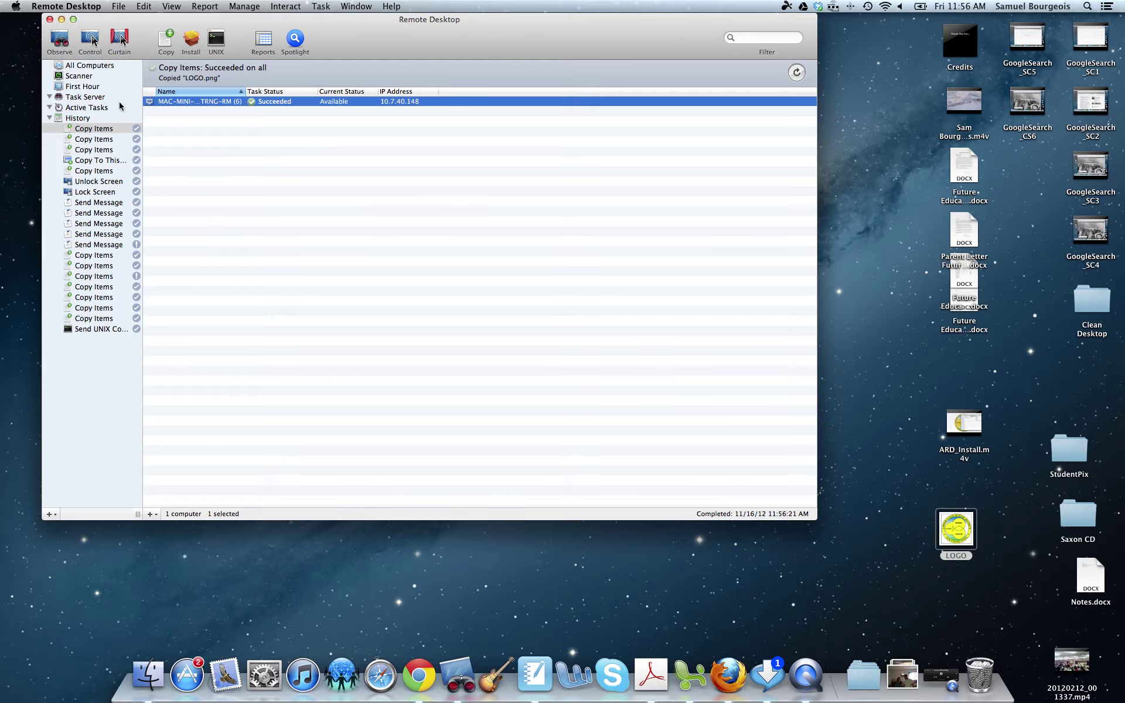
Restart MAC-MINI-TECH-TRNG-RM (6) from the First Hour list with the option that users lose unsaved changes
left_click(78, 75)
left_click(96, 86)
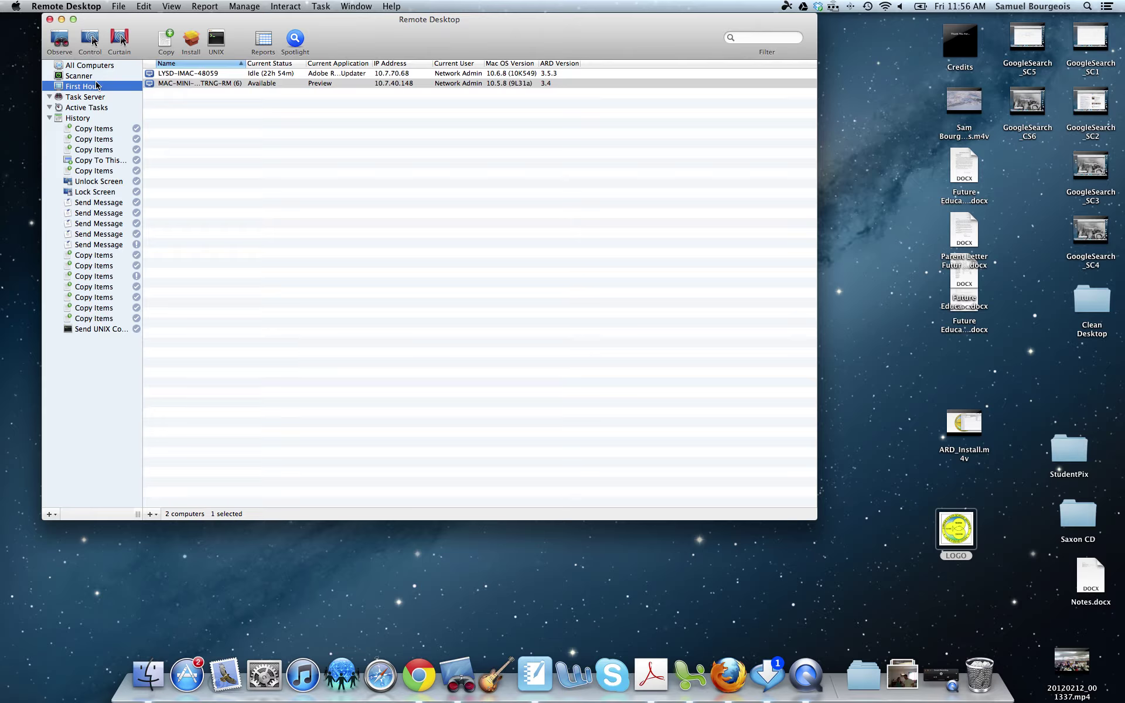
left_click(271, 74)
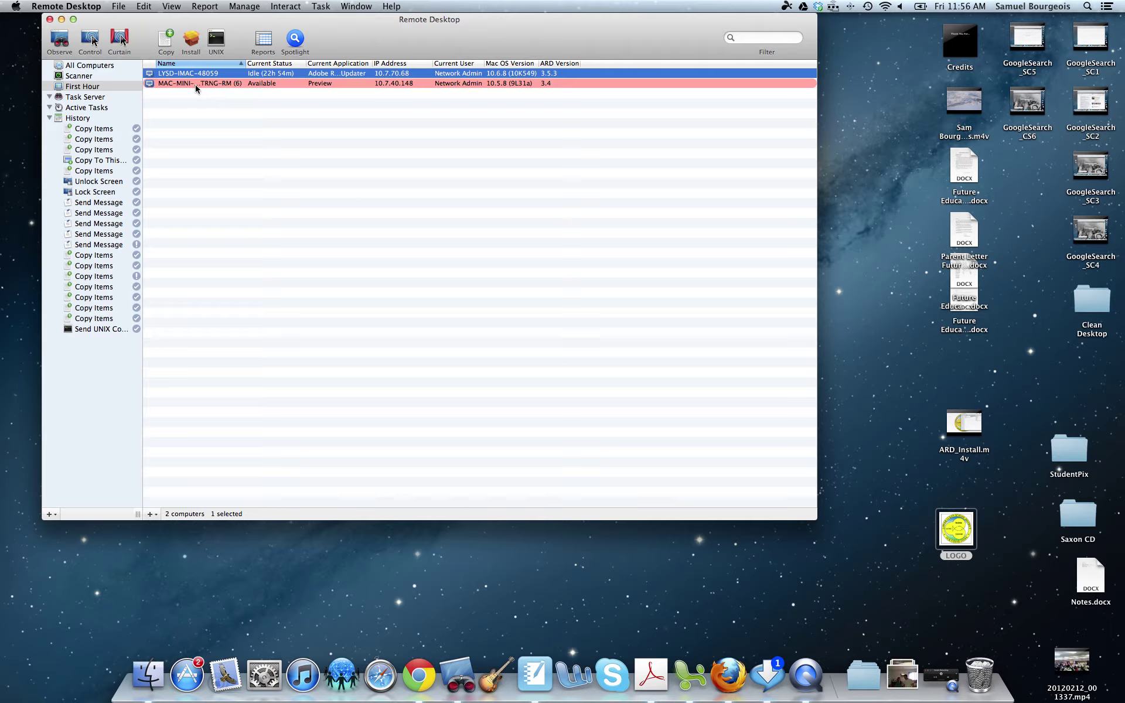
left_click(179, 83)
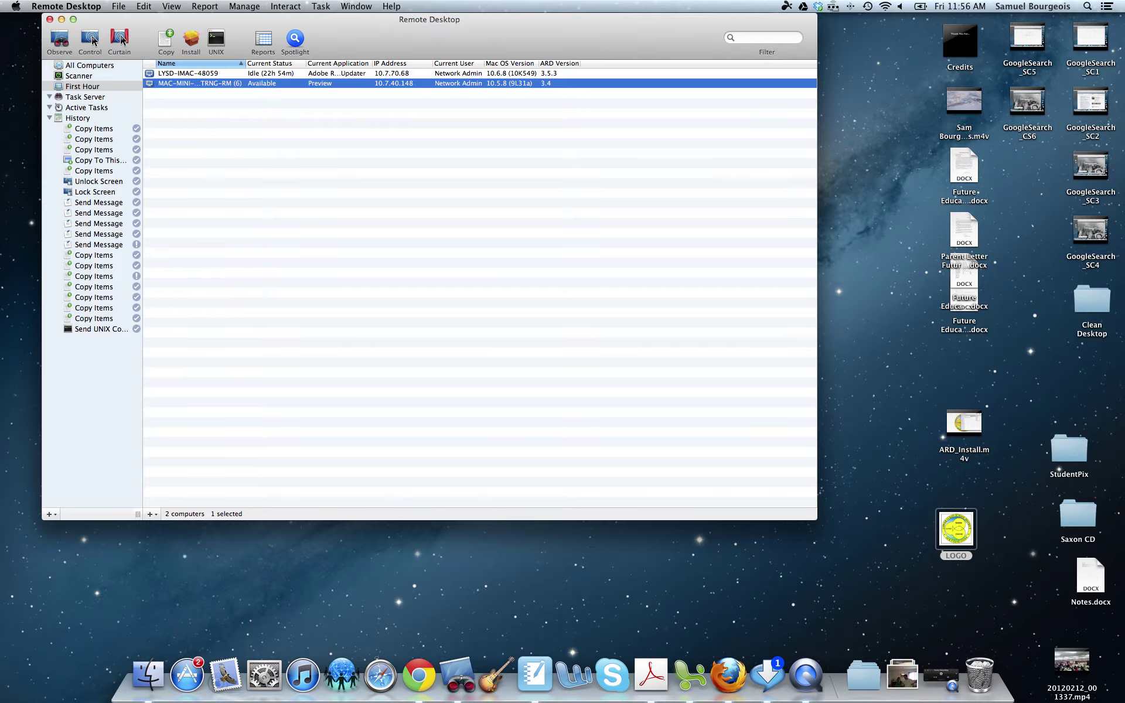
left_click(243, 6)
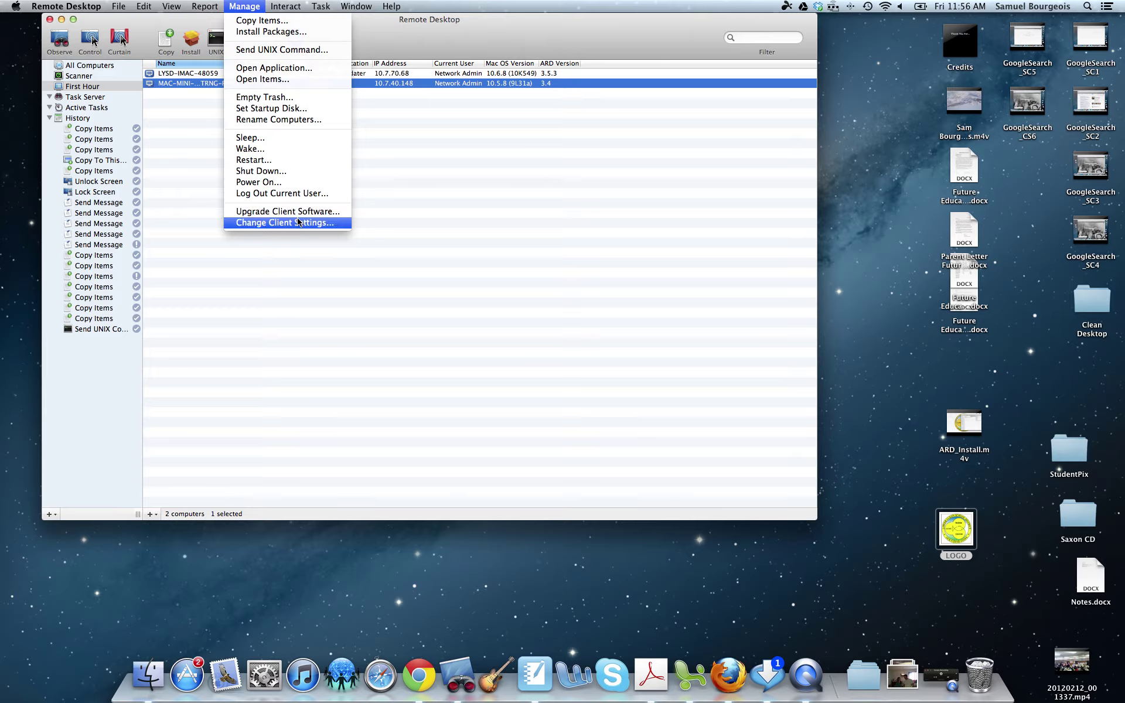
left_click(273, 161)
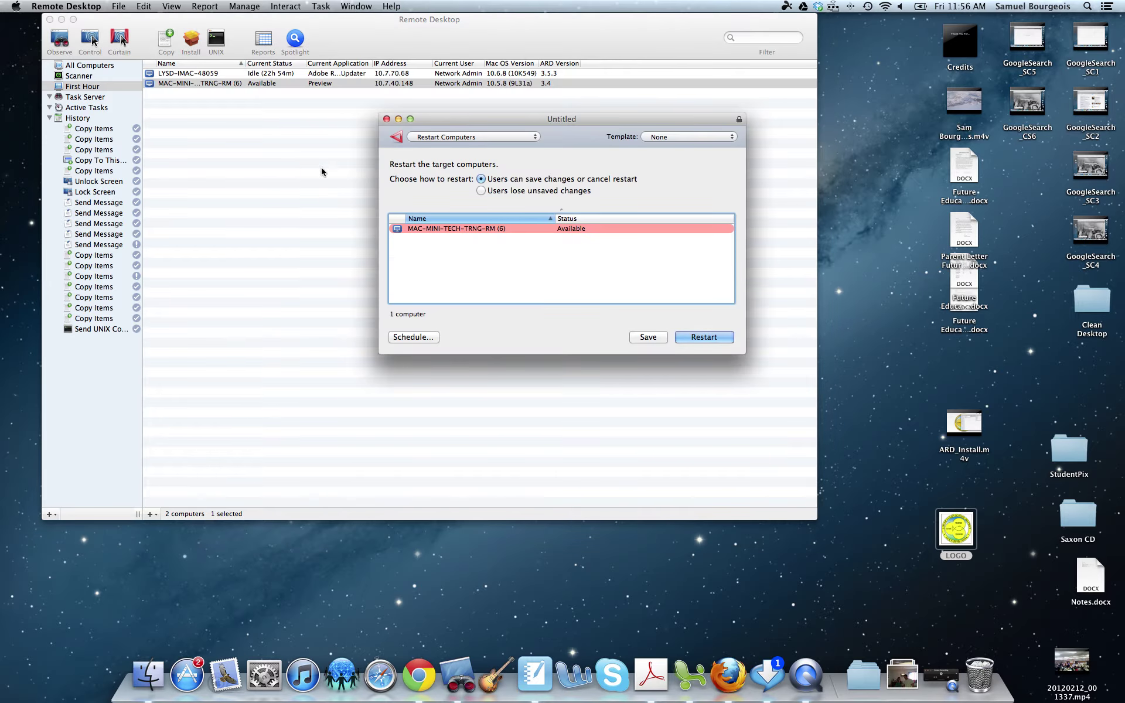
left_click(501, 189)
left_click(694, 337)
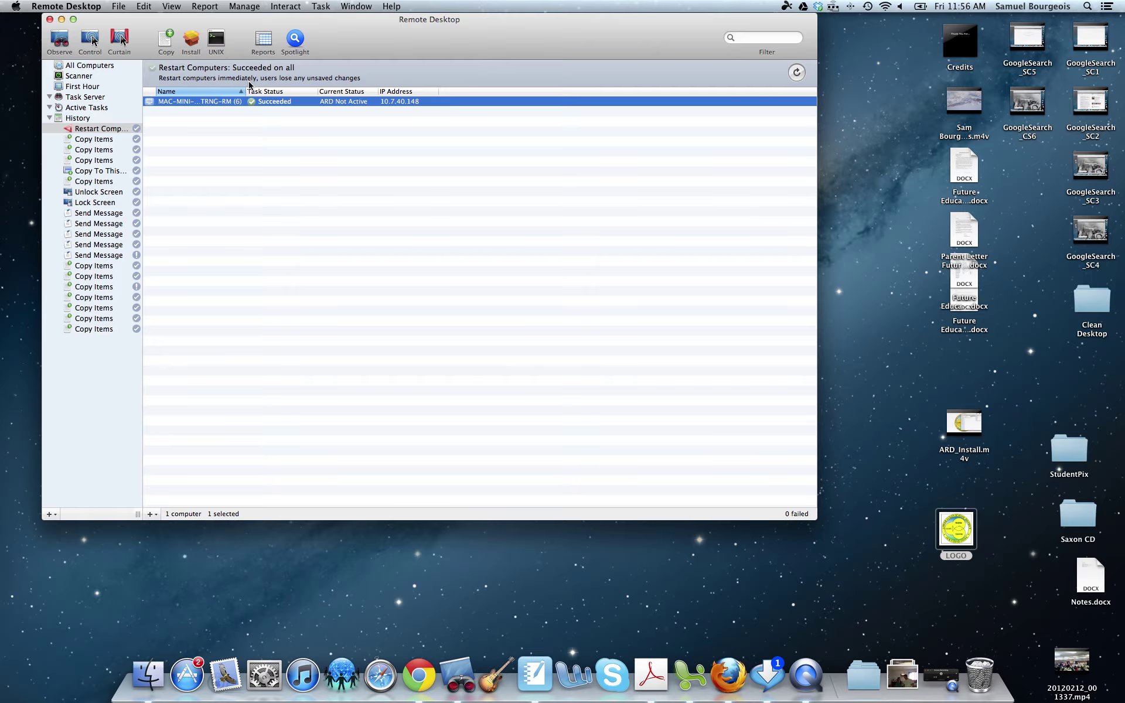
Observe the screen of MAC-MINI-TECH-TRNG-RM (6), try to take control to close its LOGO preview, and end the session
left_click(54, 41)
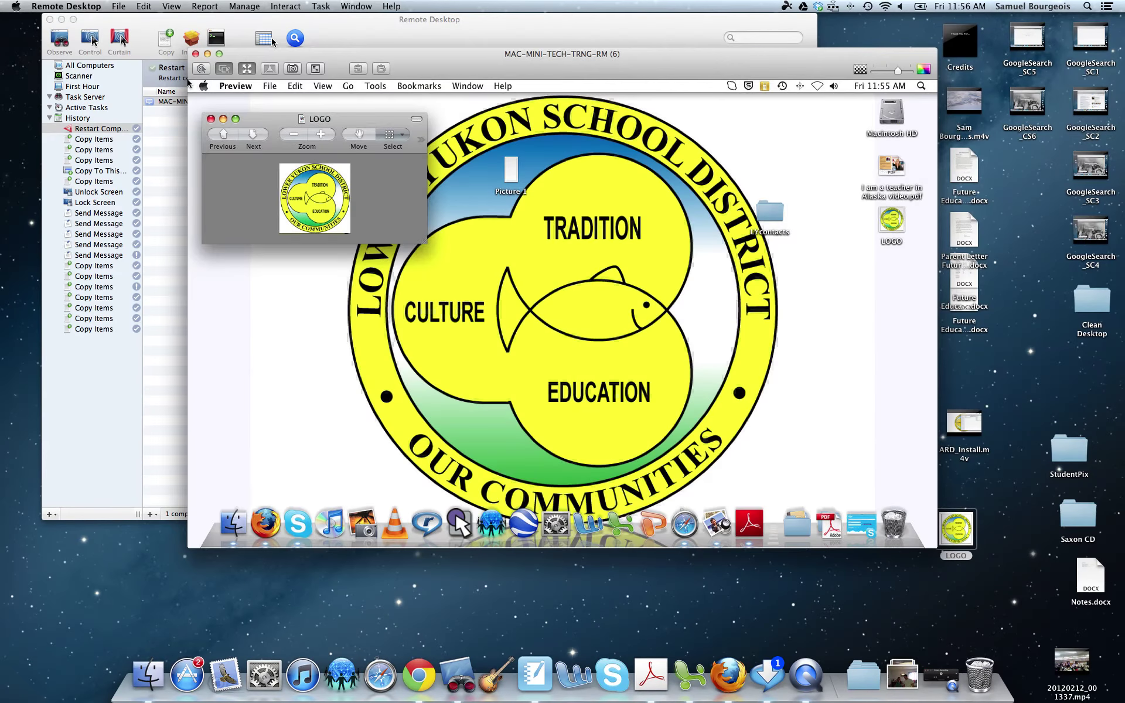
left_click_drag(341, 57, 379, 51)
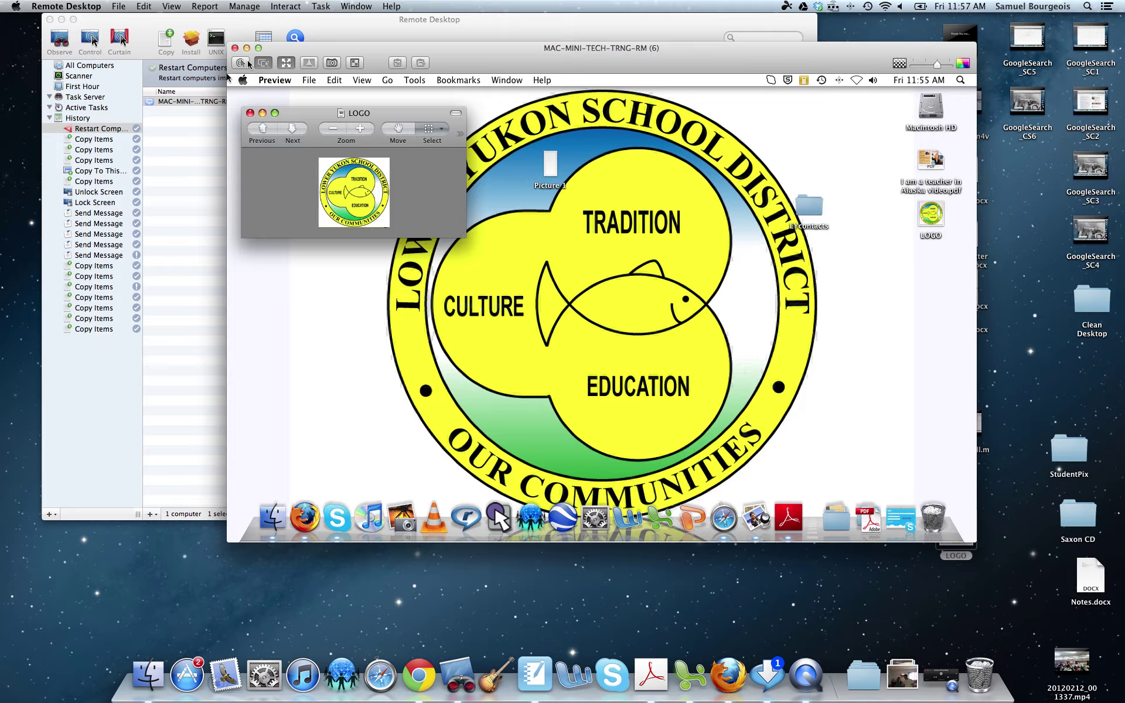
left_click(240, 62)
left_click(249, 113)
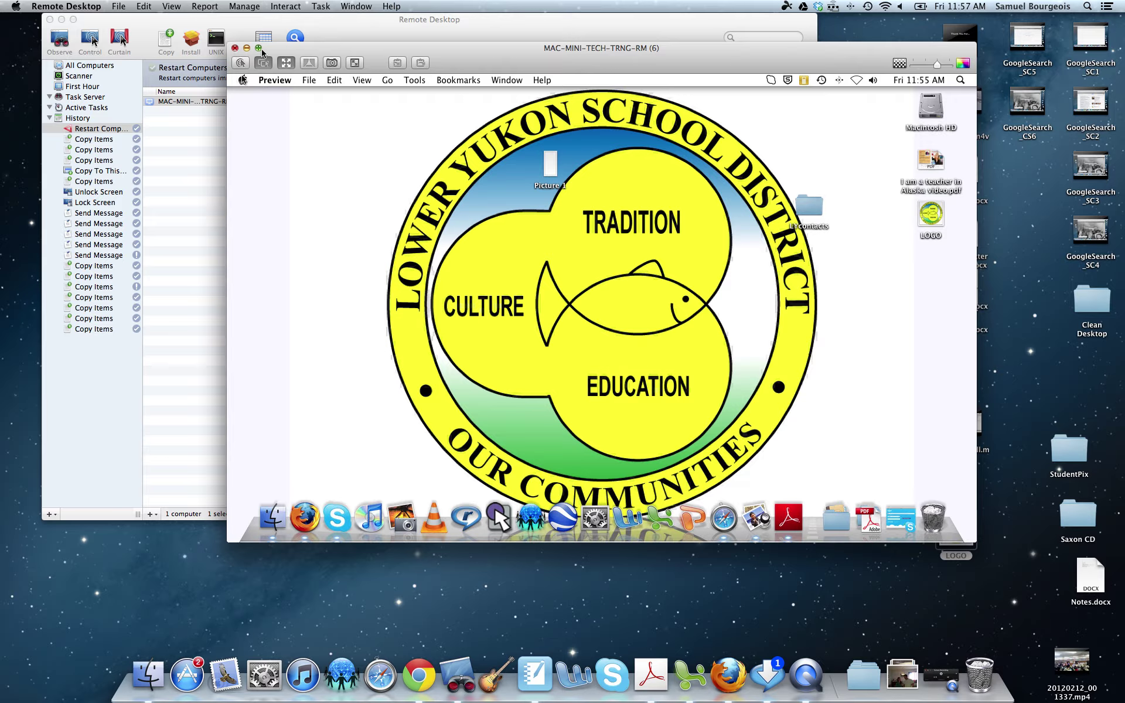
left_click_drag(303, 52, 362, 123)
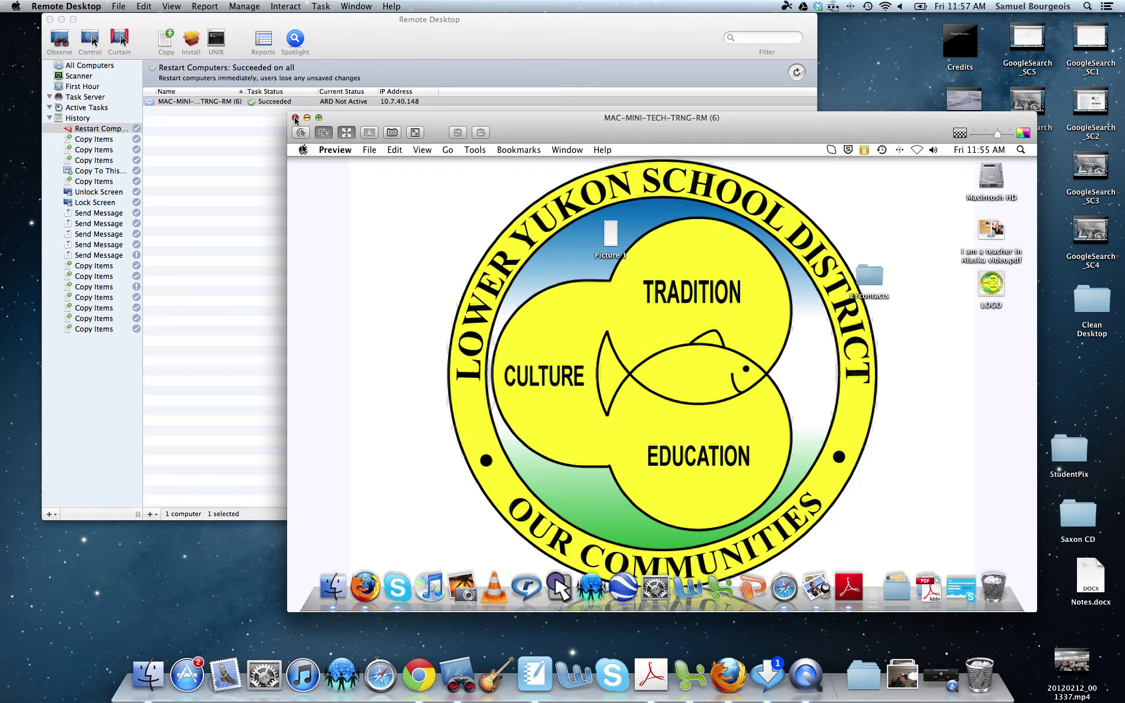
left_click(301, 132)
left_click(297, 132)
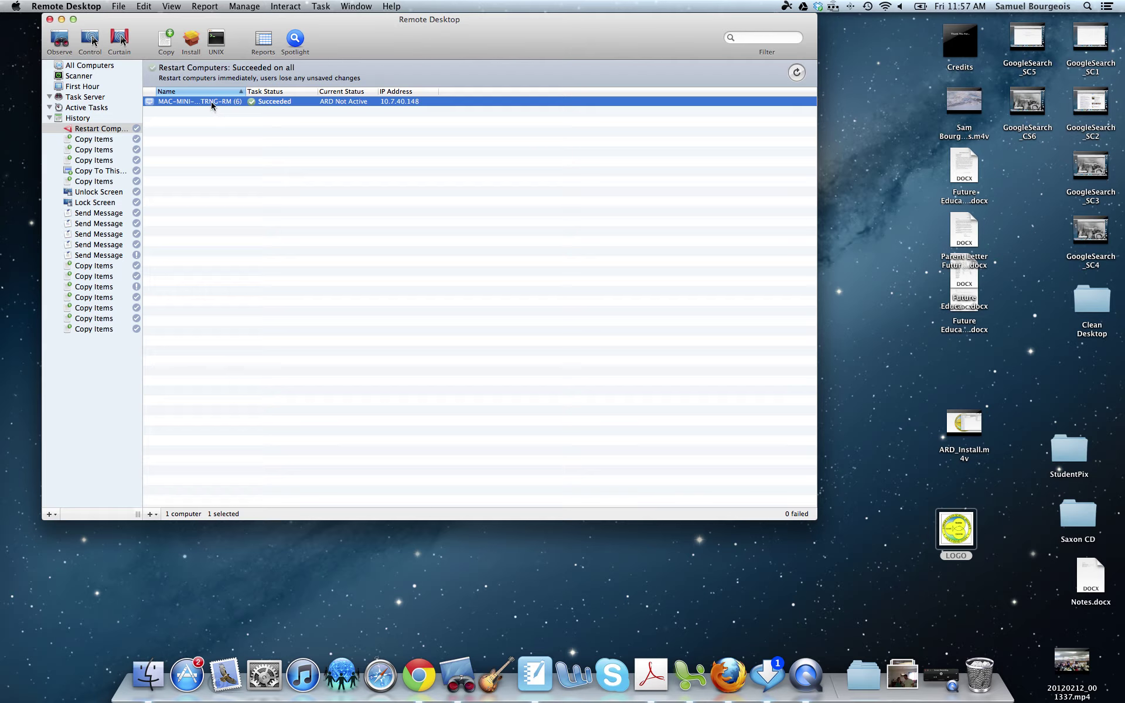
Rescan the local network in the Scanner and look through the found computers for the restarted Mac mini
left_click(78, 75)
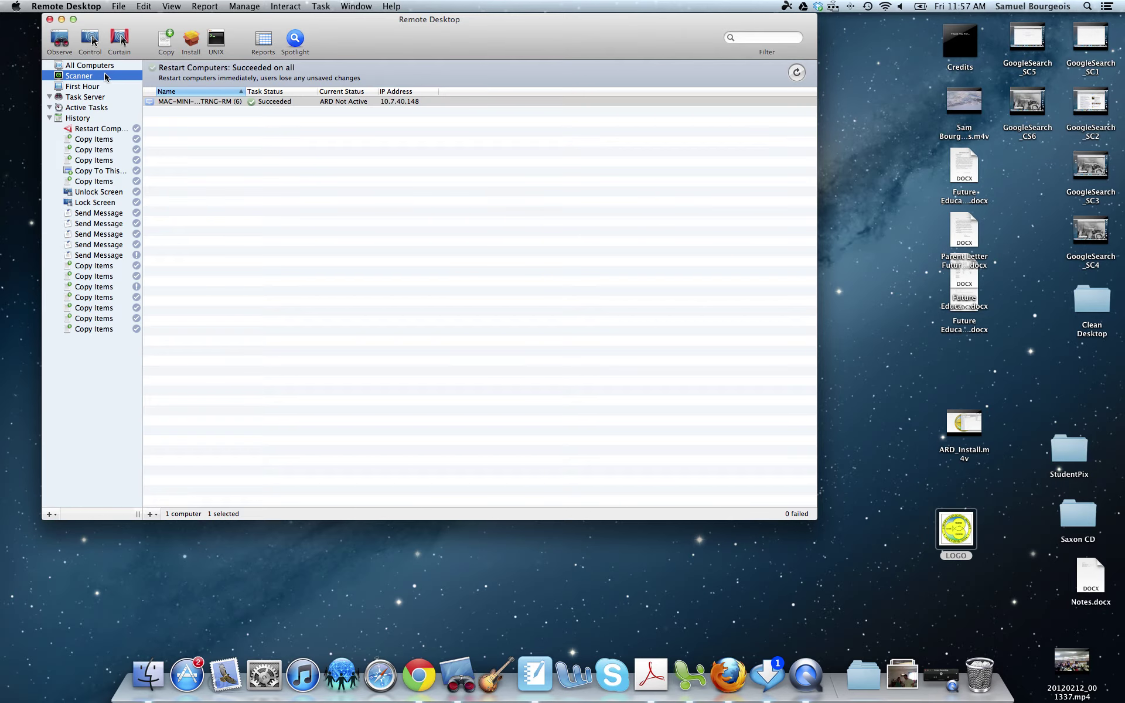
left_click(797, 73)
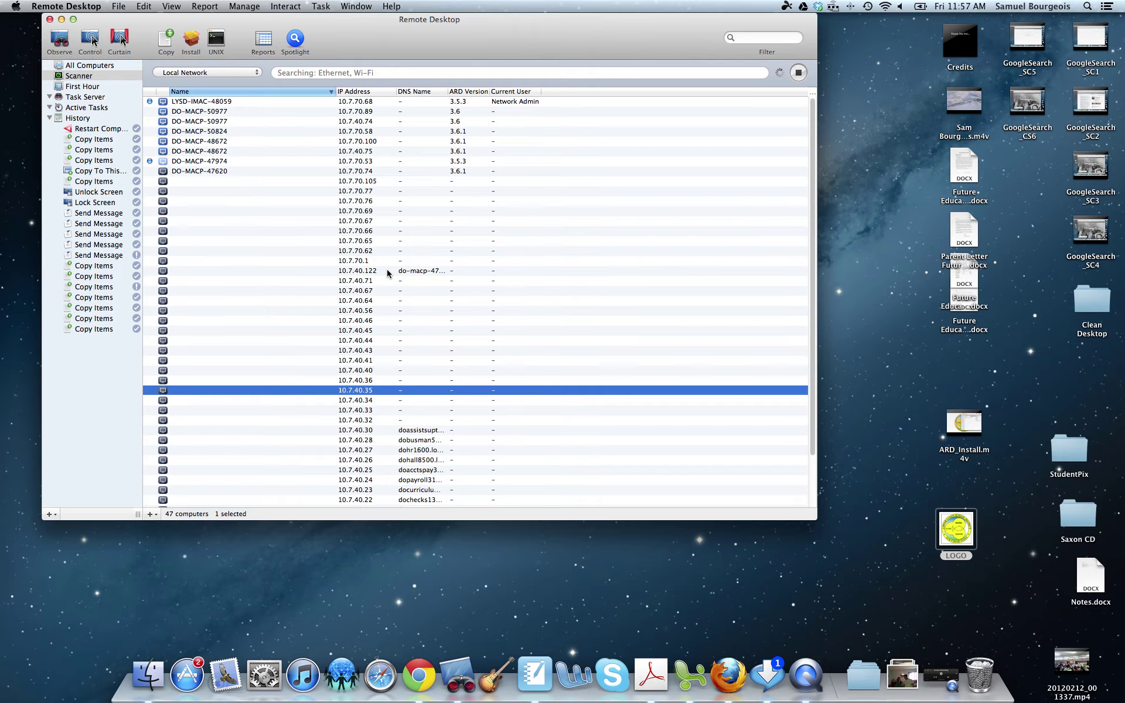
scroll(384, 276, "down", 2)
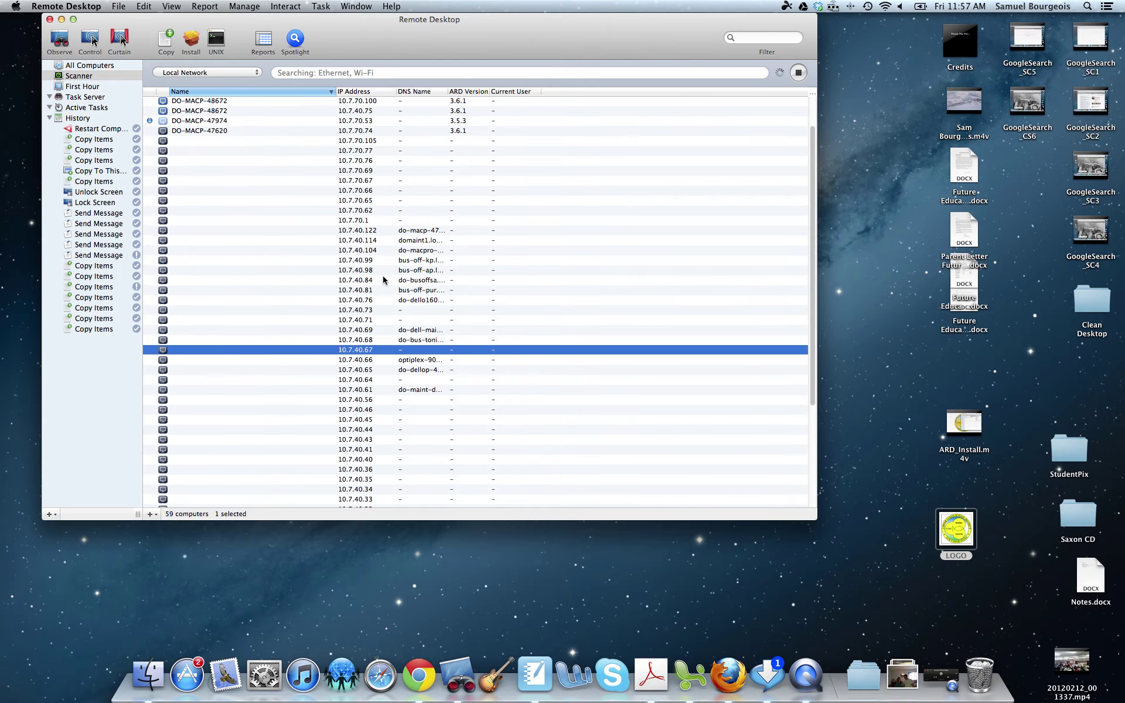
scroll(378, 258, "down", 2)
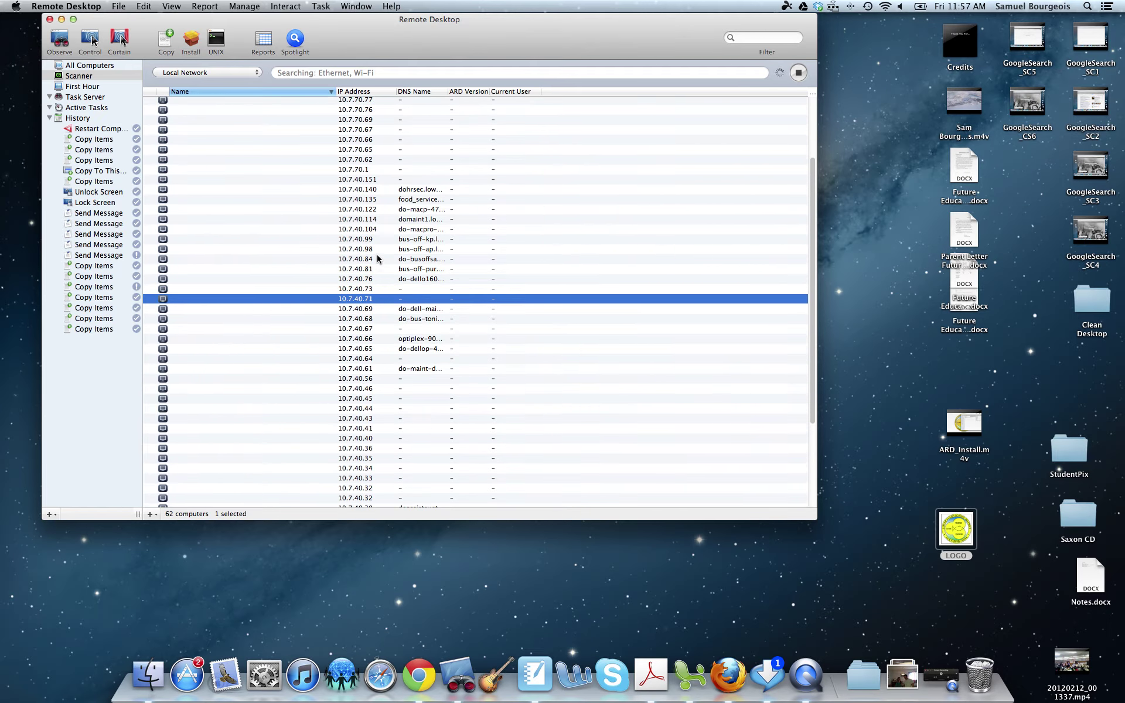
scroll(379, 255, "up", 3)
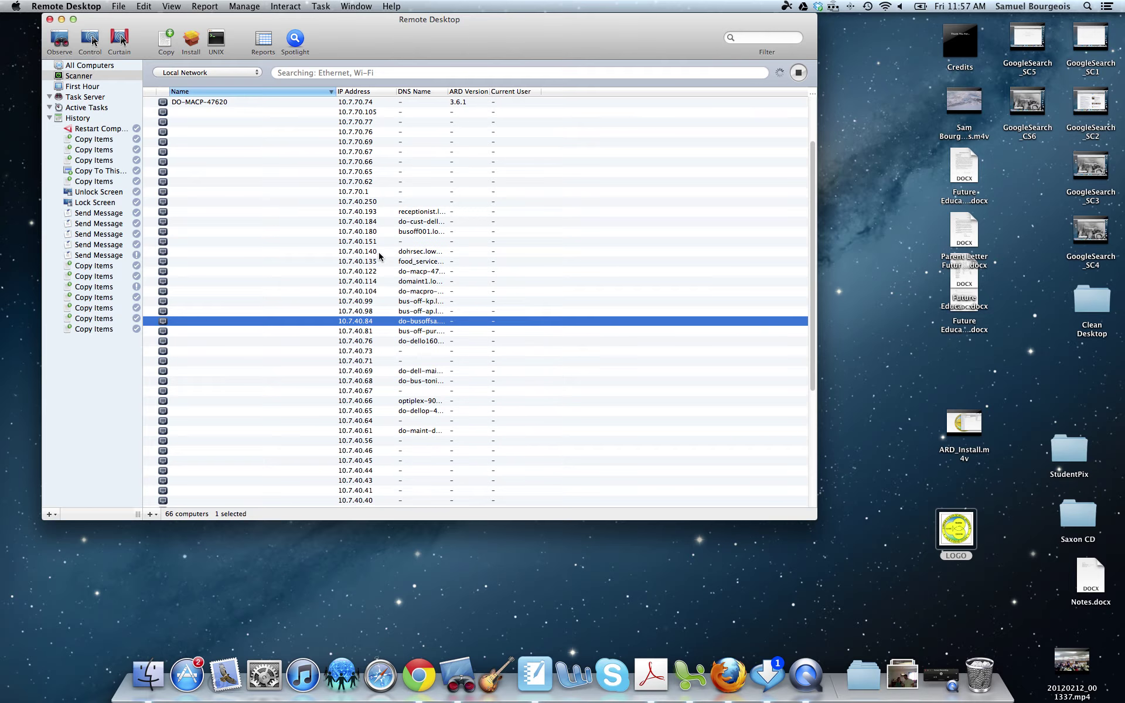
scroll(377, 258, "up", 2)
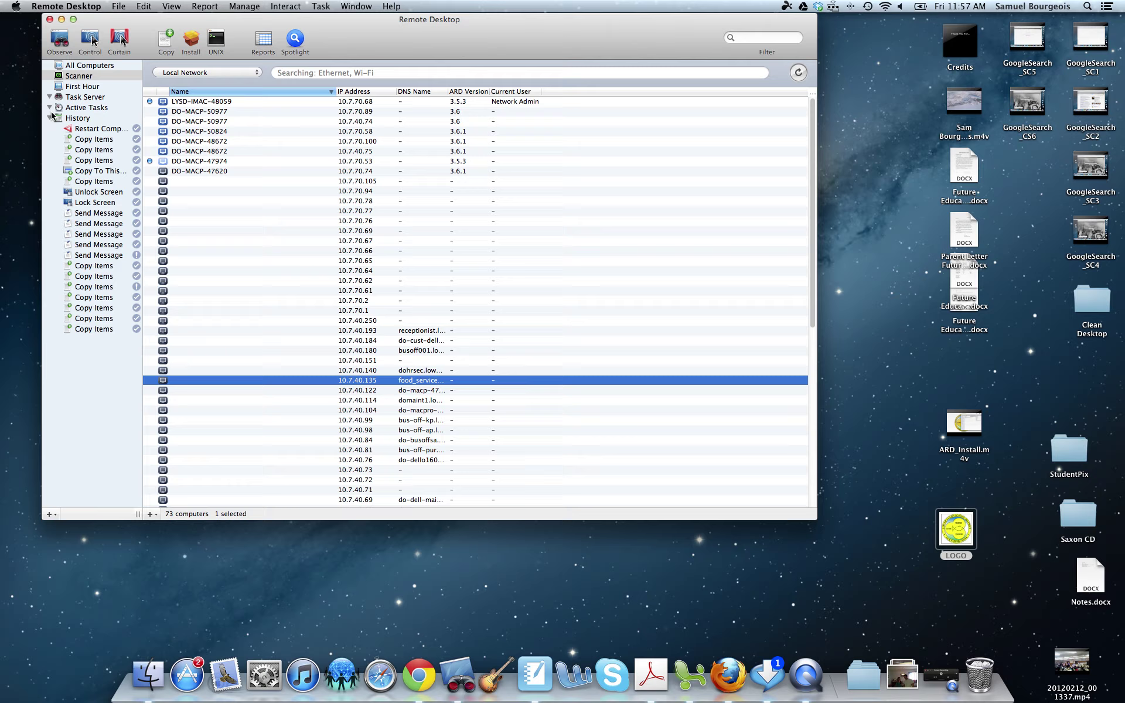
Review the editable login and password fields in the info of MAC-MINI-TECH-TRNG-RM (6) from the First Hour list
left_click(87, 86)
left_click(183, 86)
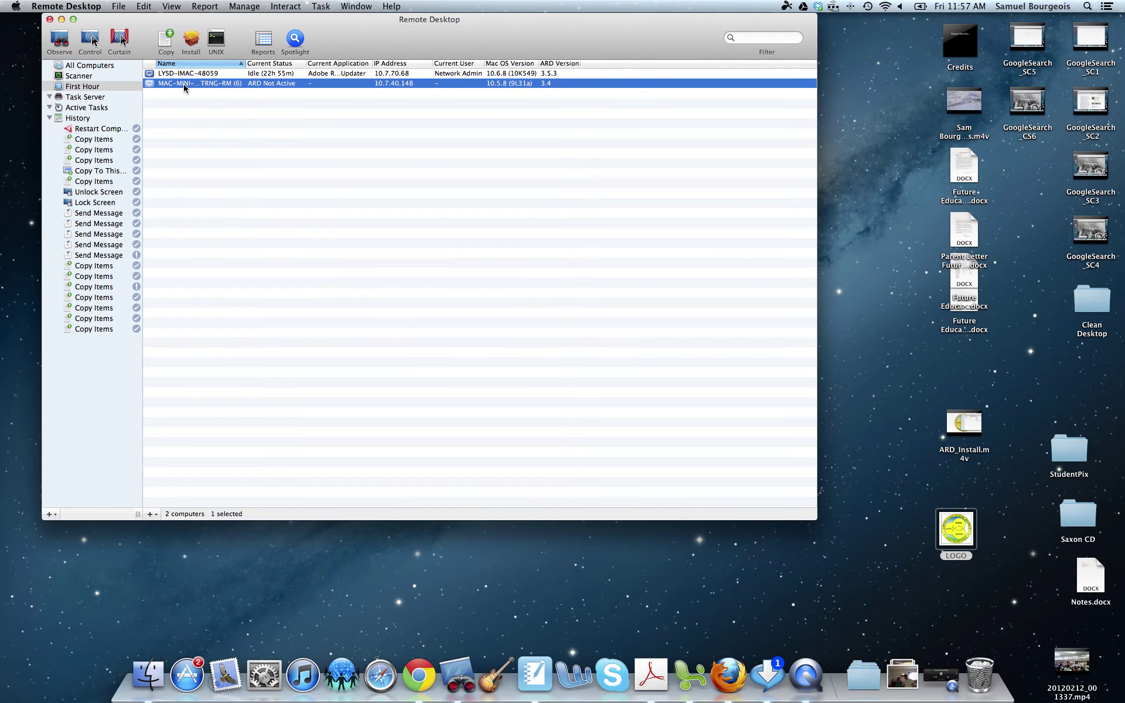
double_click(184, 85)
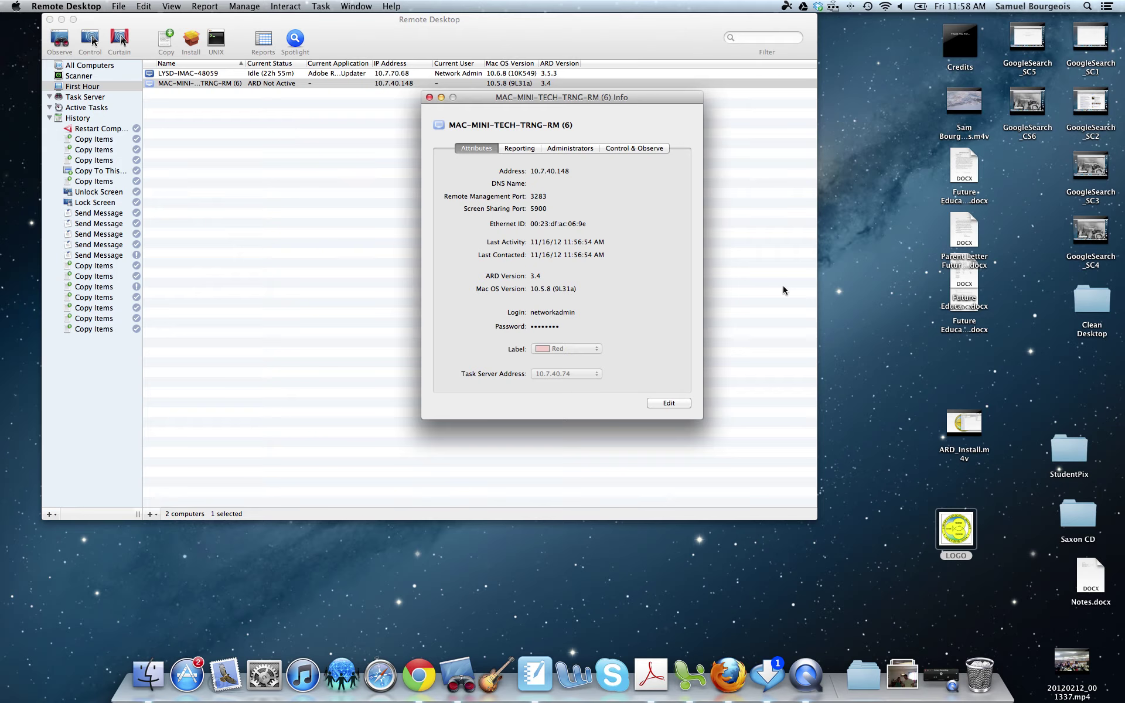
left_click(678, 404)
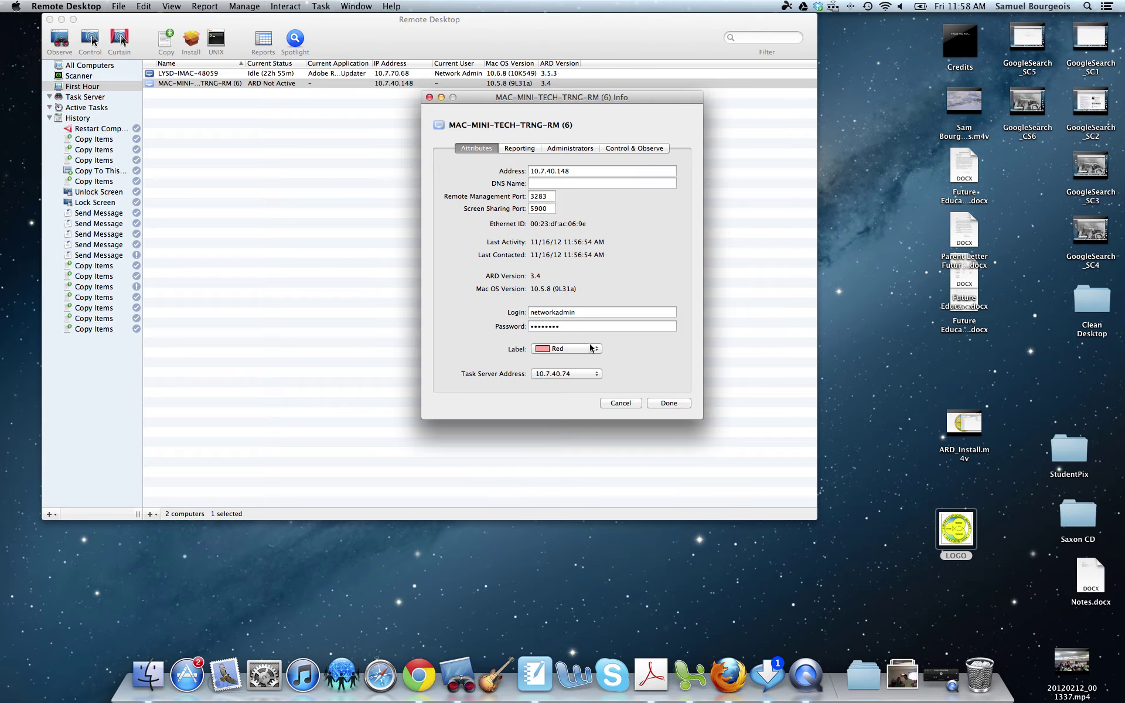
left_click(583, 312)
left_click_drag(583, 312, 515, 313)
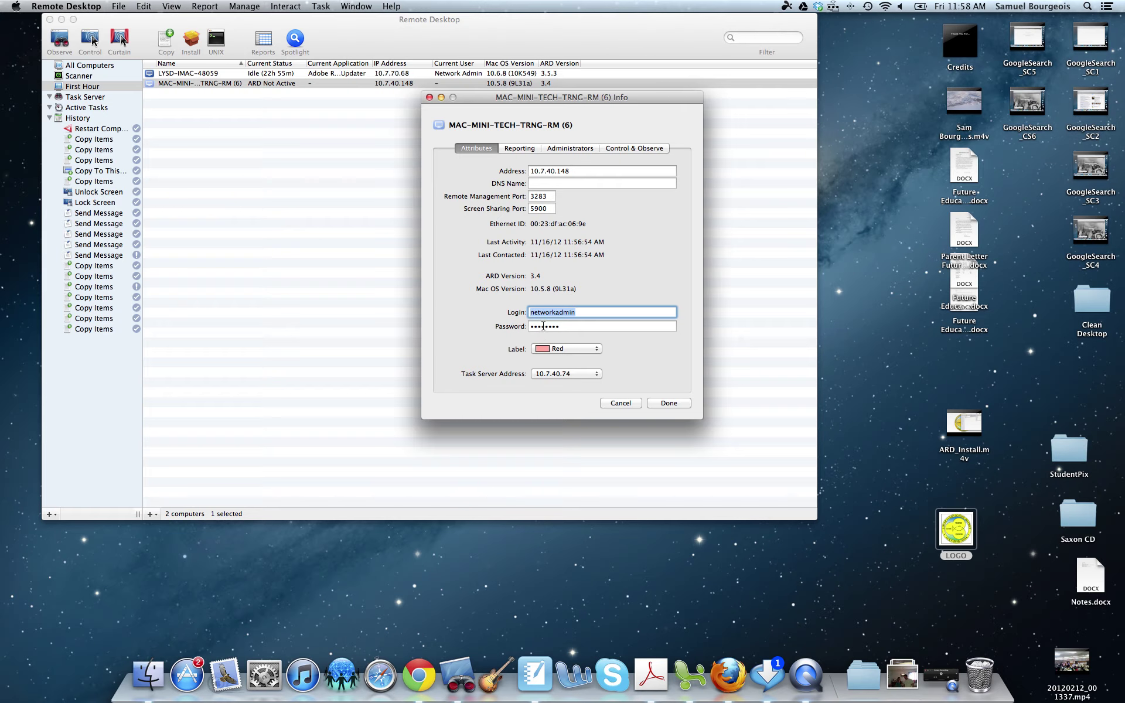
left_click_drag(566, 327, 517, 326)
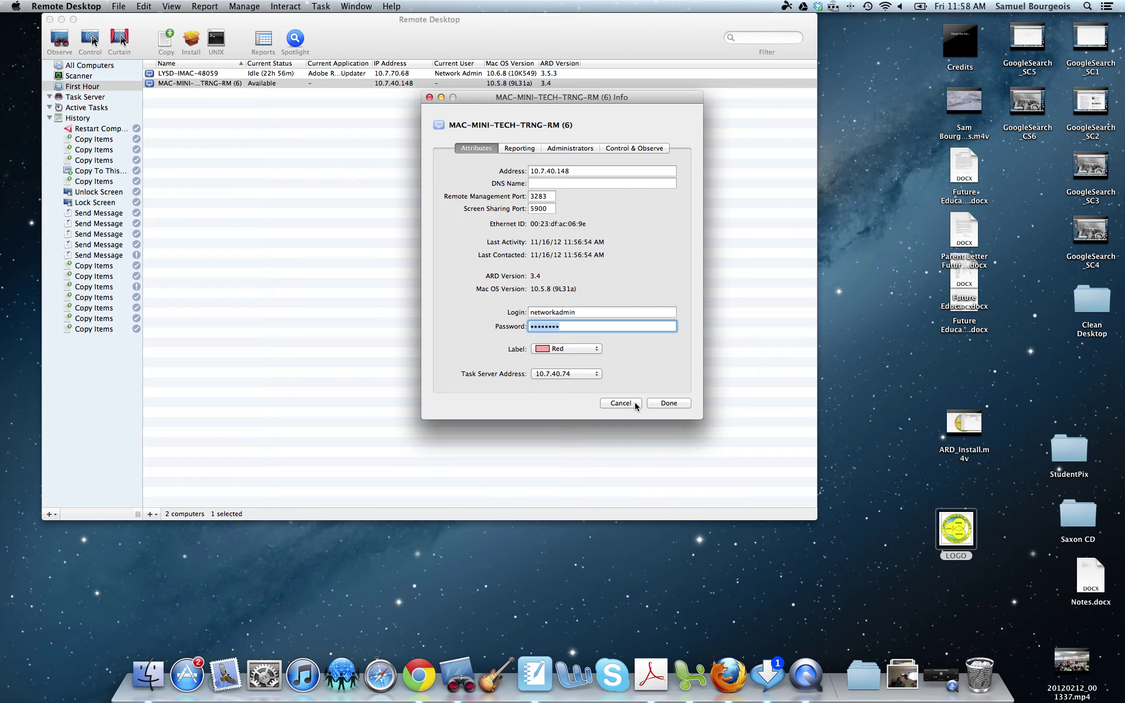
left_click(659, 402)
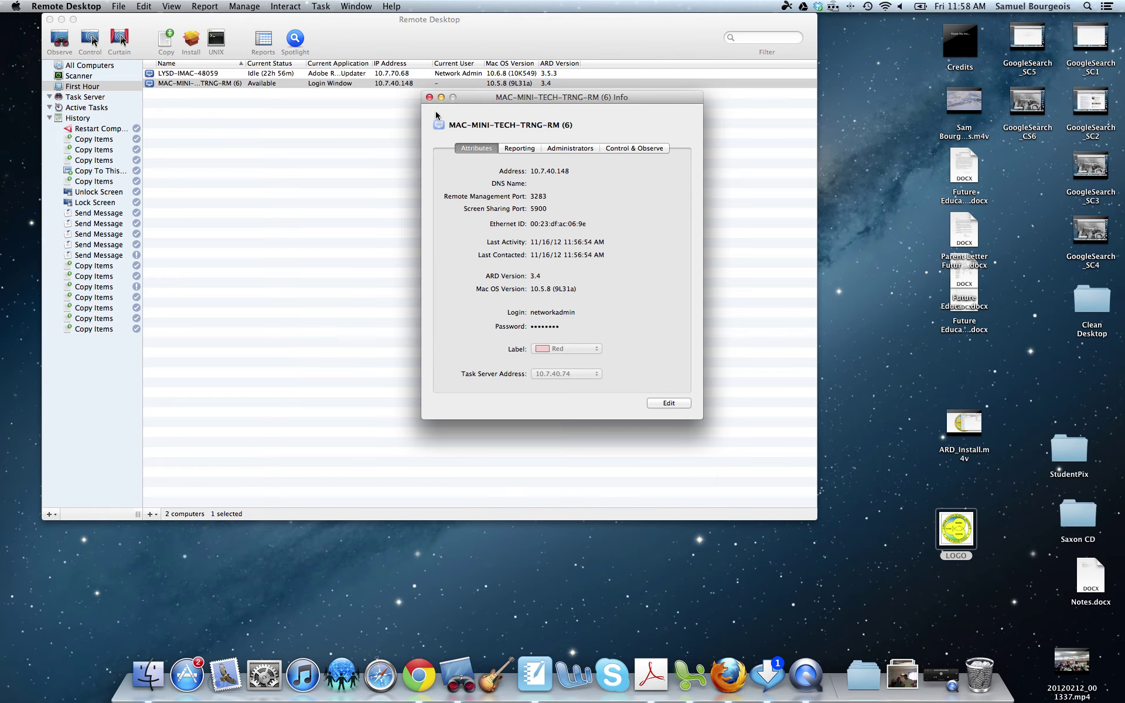
left_click(428, 97)
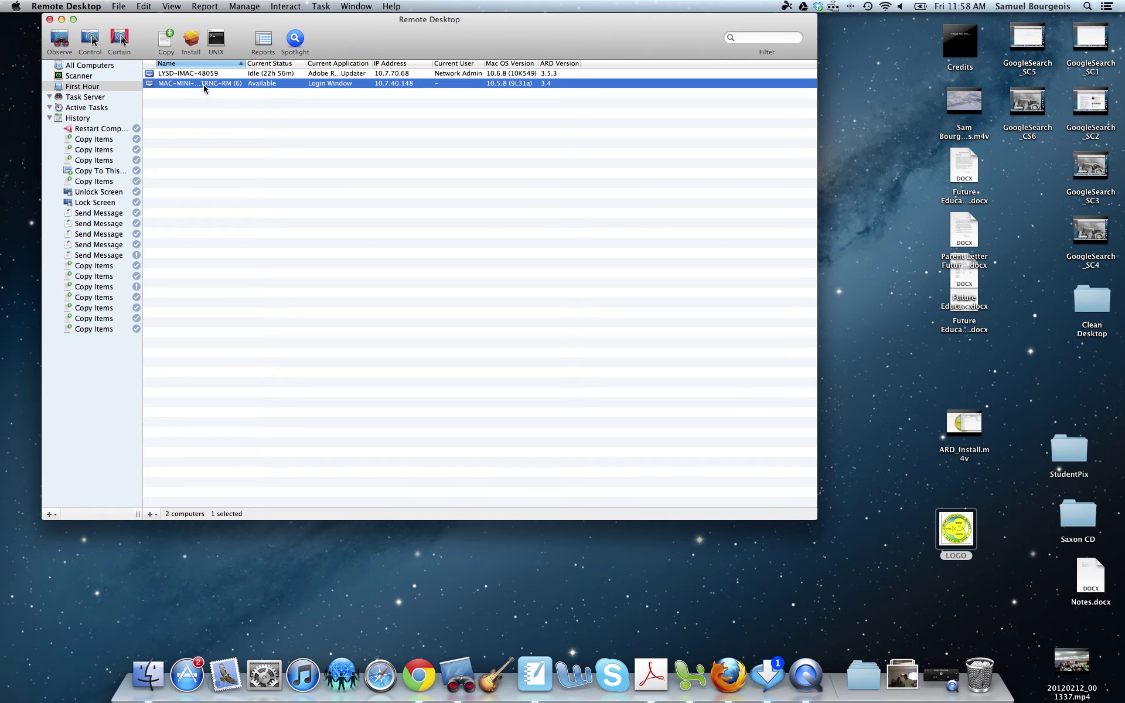
Observe MAC-MINI-TECH-TRNG-RM (6), take control of it, and choose the Teacher account on its login window
left_click(66, 44)
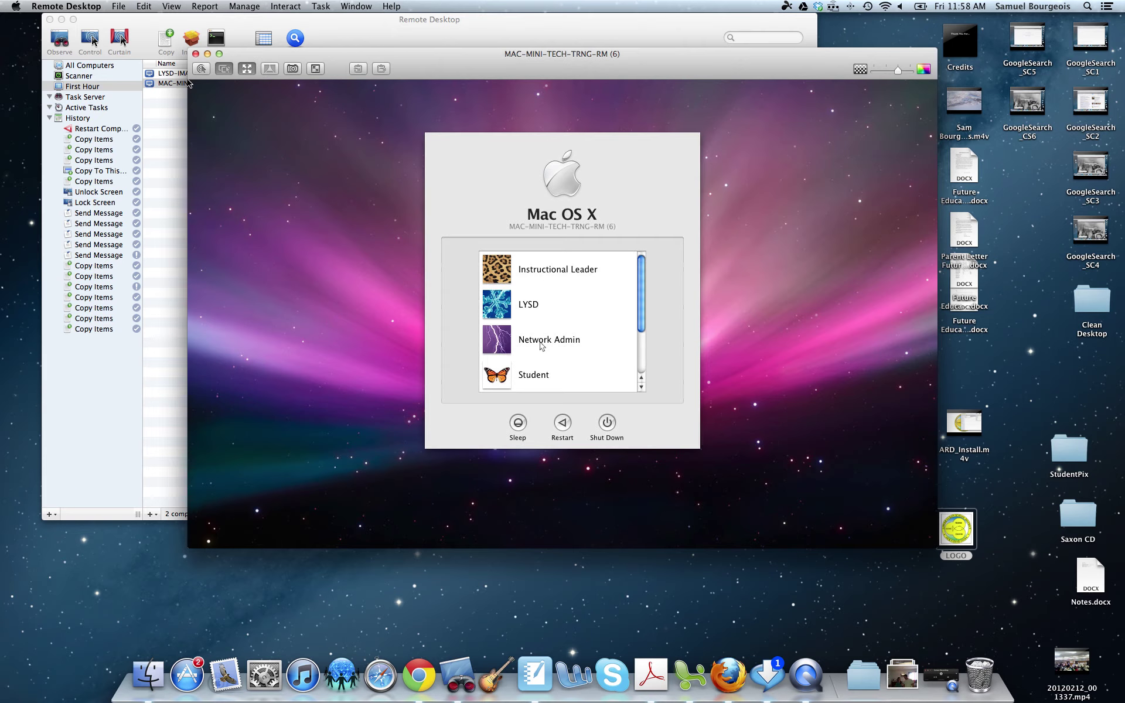
left_click(641, 311)
left_click(202, 70)
left_click_drag(643, 300, 644, 357)
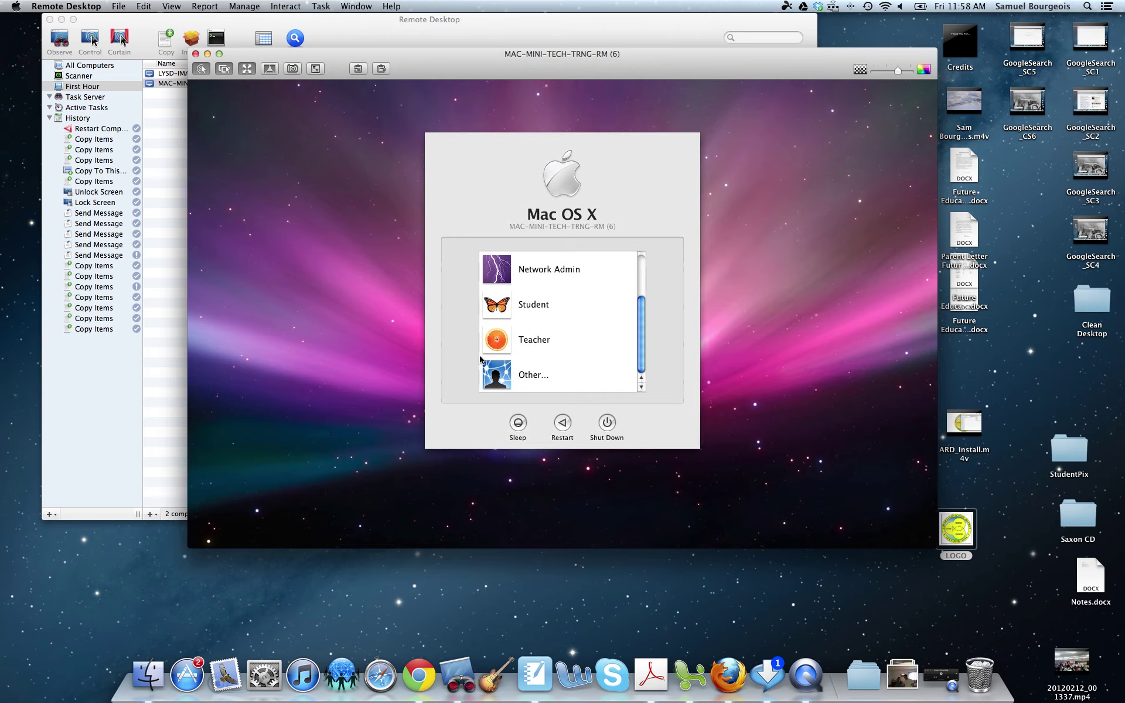
left_click(504, 331)
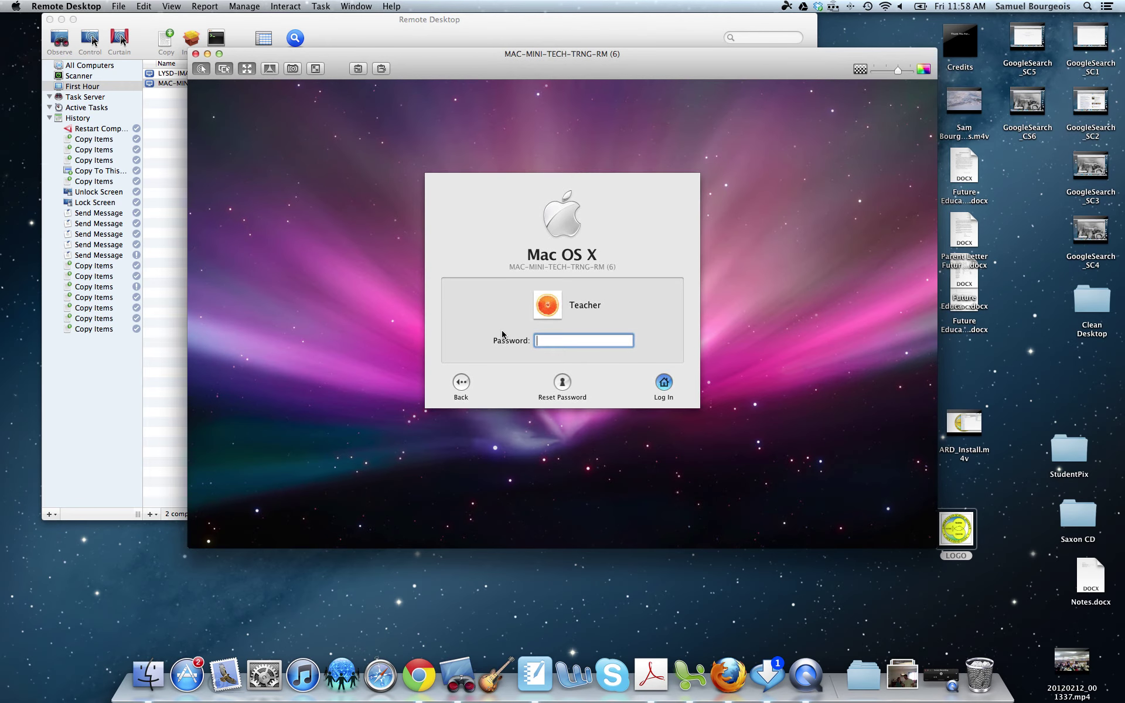
Try to log in with the Teacher account on the Mac mini and return to the list of accounts
key("Return")
key("Return")
left_click(462, 382)
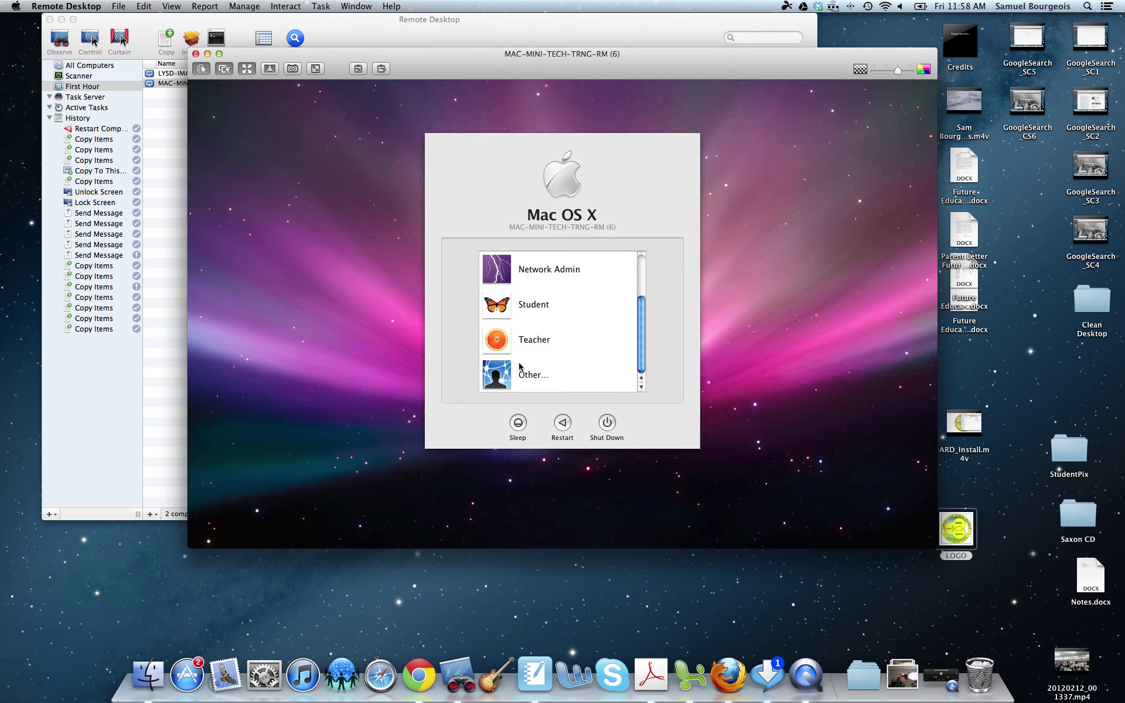
Log in to the Mac mini as Network Admin with the account password, check its desktop, and end the remote session
left_click(501, 290)
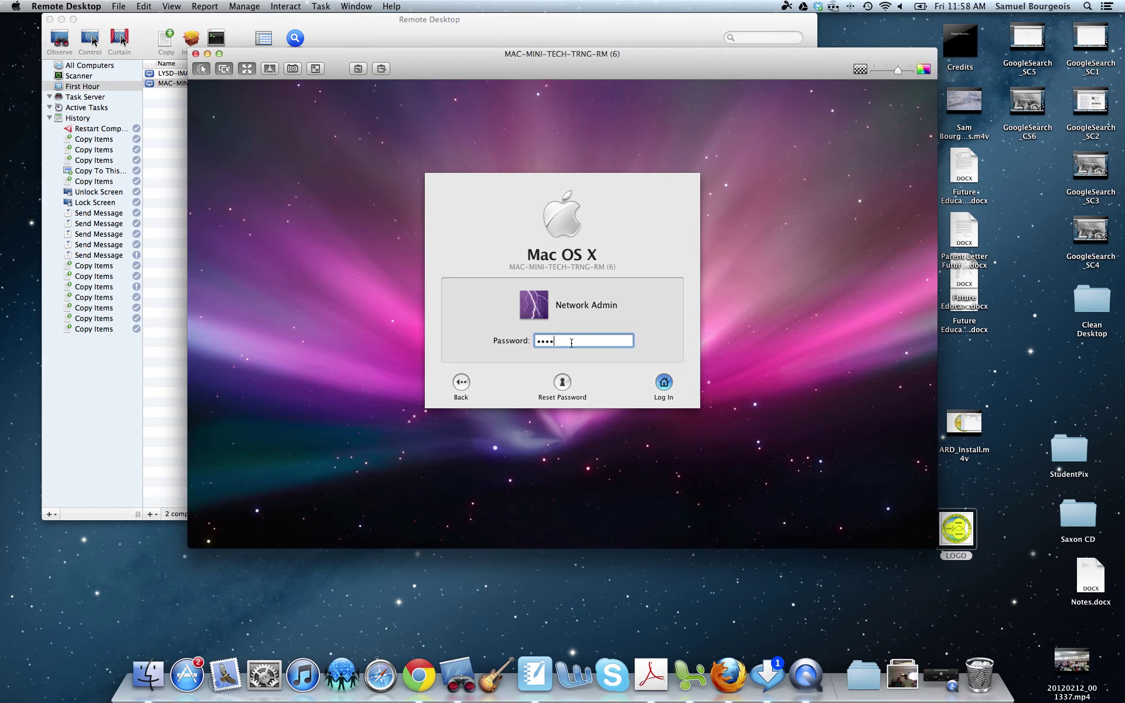
key("Return")
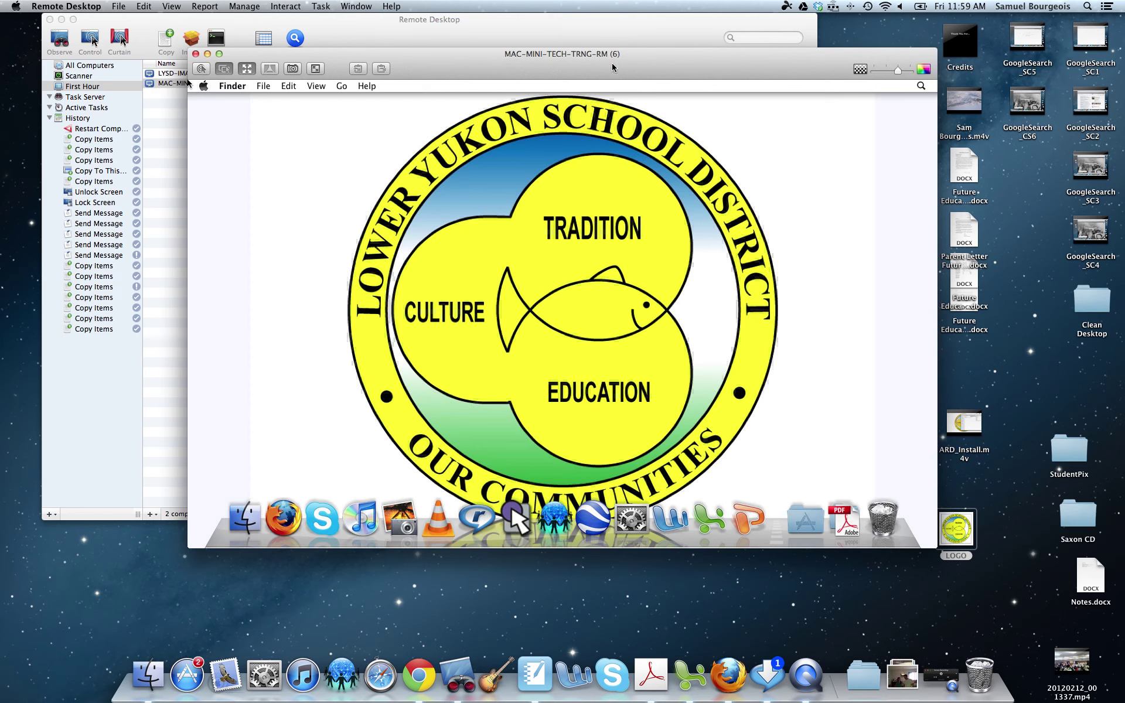
mouse_move(896, 70)
left_mouse_down()
mouse_move(873, 76)
mouse_move(913, 73)
mouse_move(897, 75)
left_mouse_up()
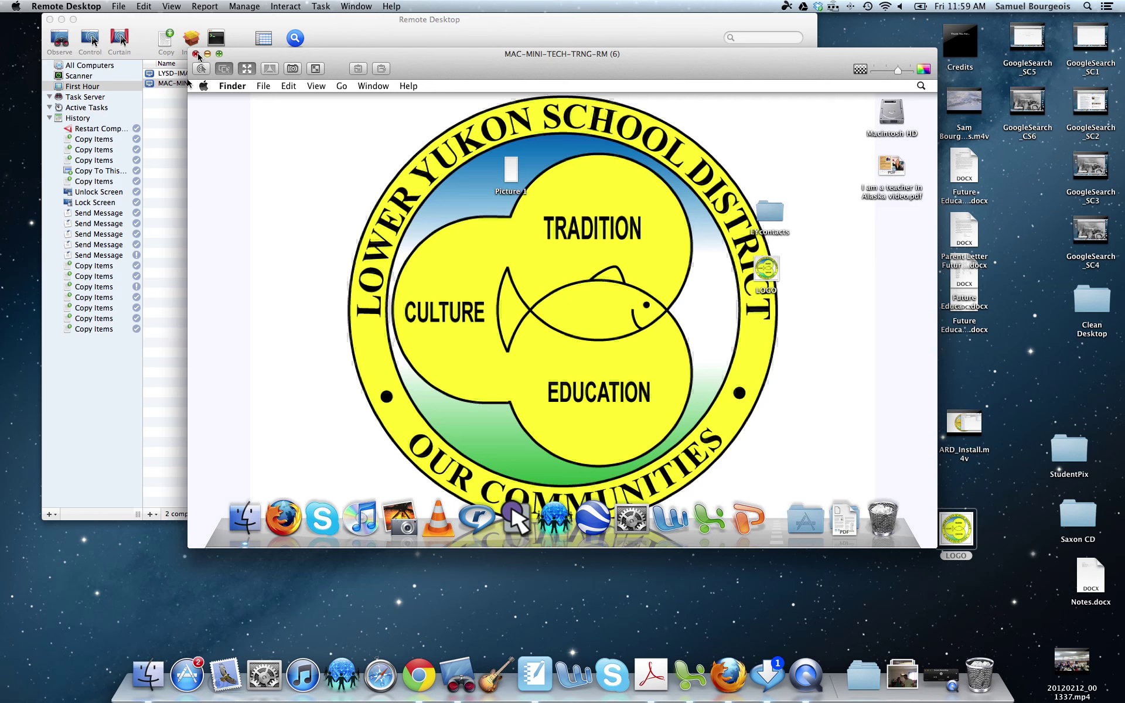
left_click(196, 54)
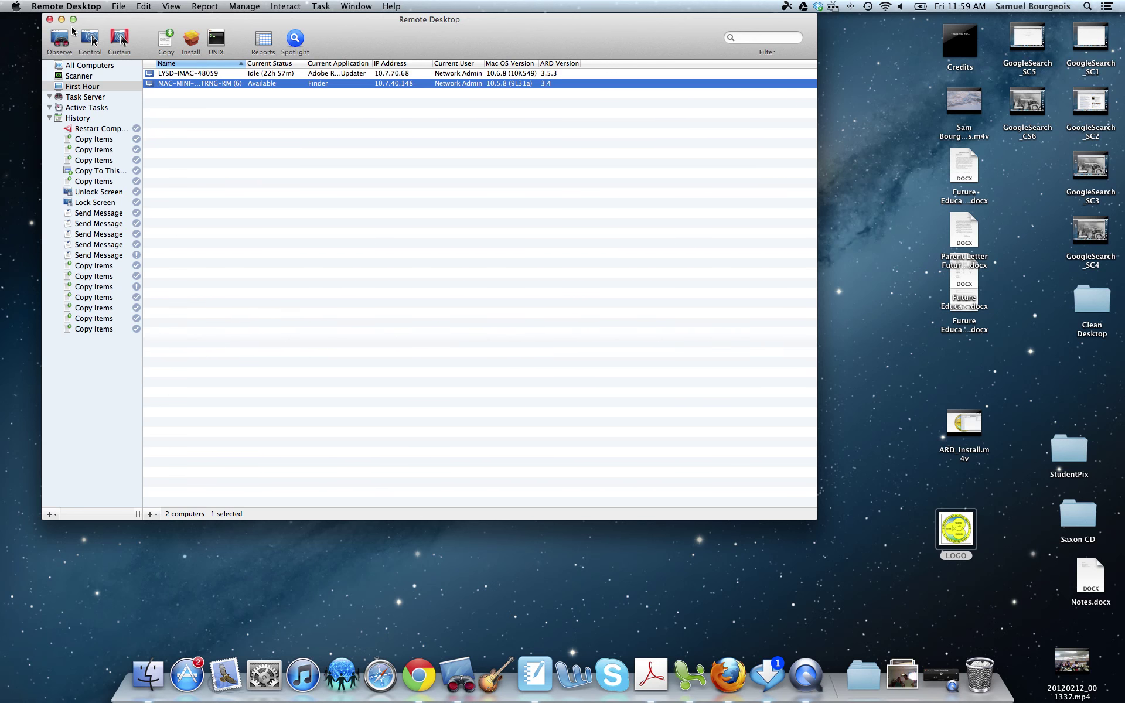
Switch to QuickTime Player and restore its minimized window
left_click(806, 674)
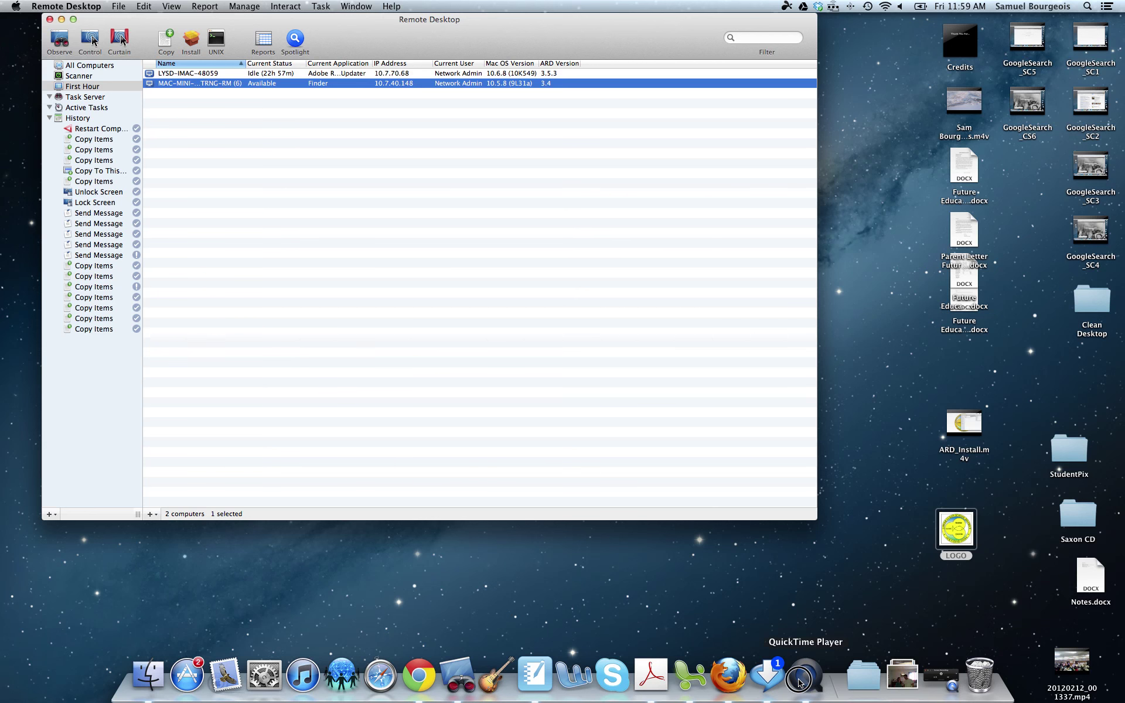
left_click(175, 5)
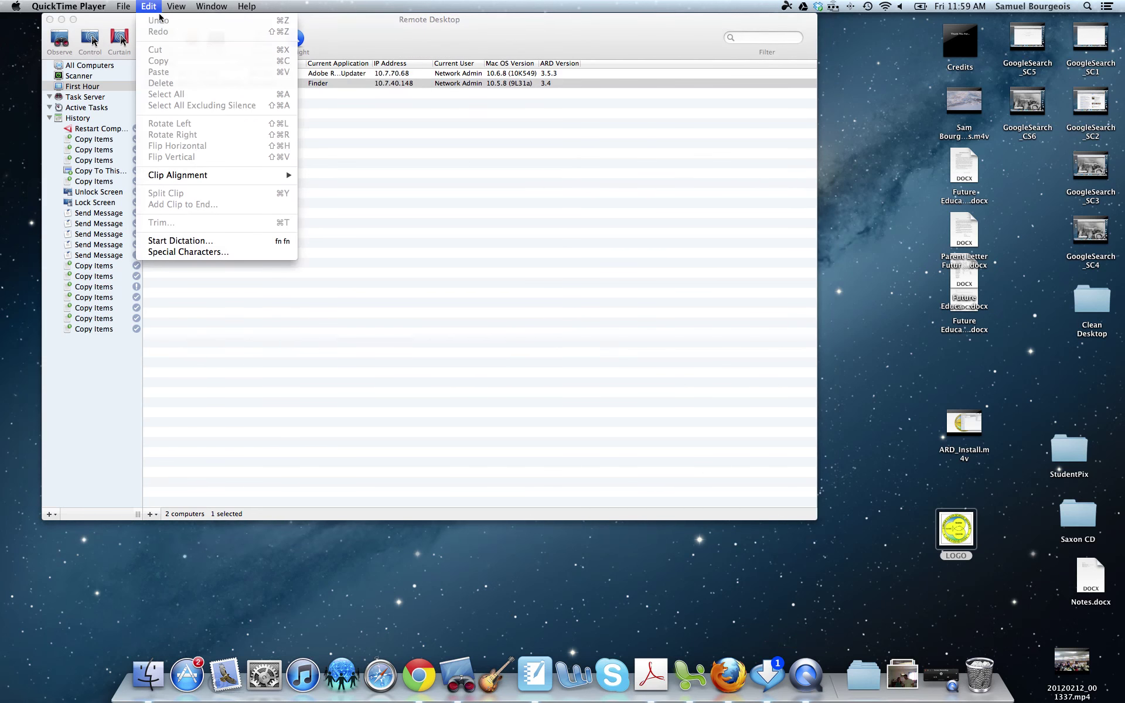
left_click(937, 673)
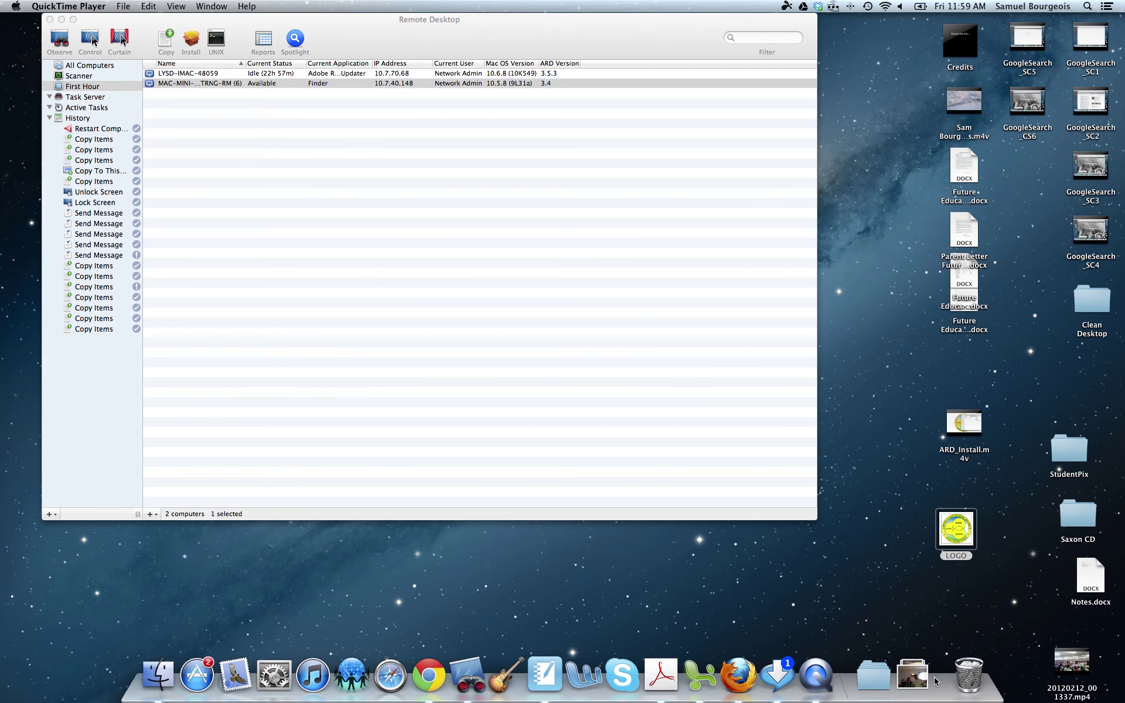